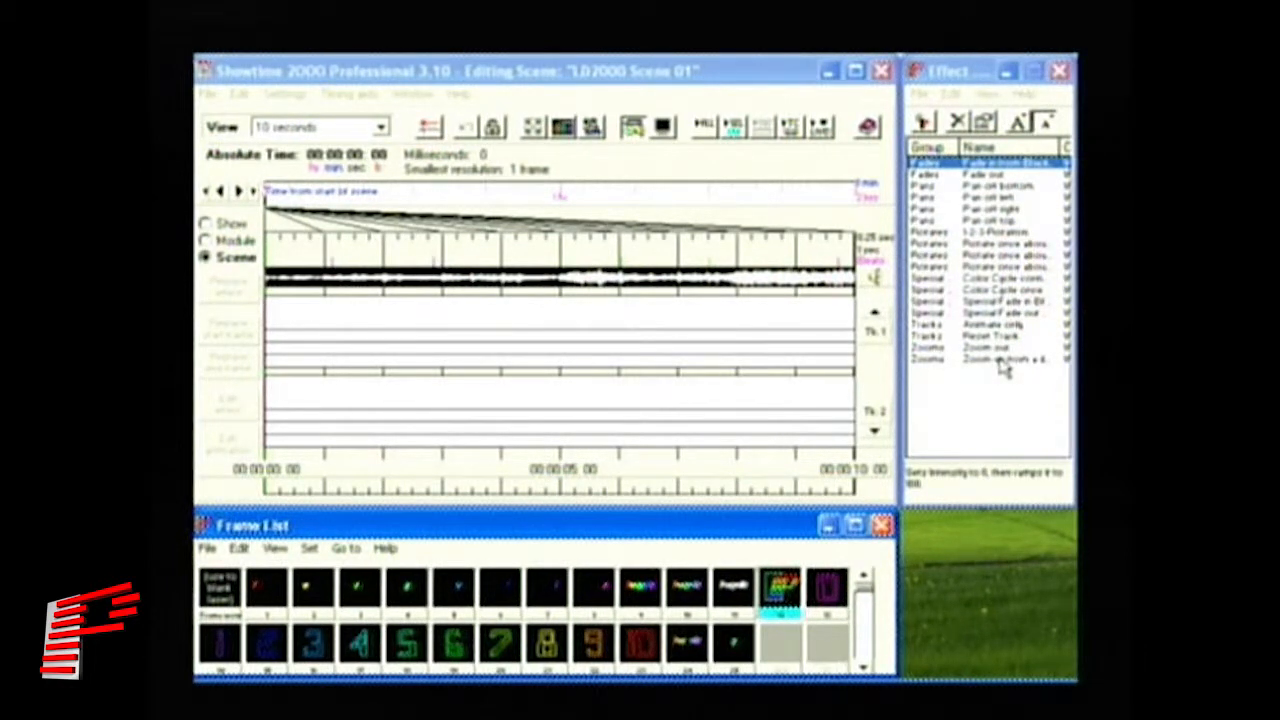
- Insert a Zoom up from a dot effect on the first track at about 1 s
{"action": "left_click", "coordinate": [1002, 359]}
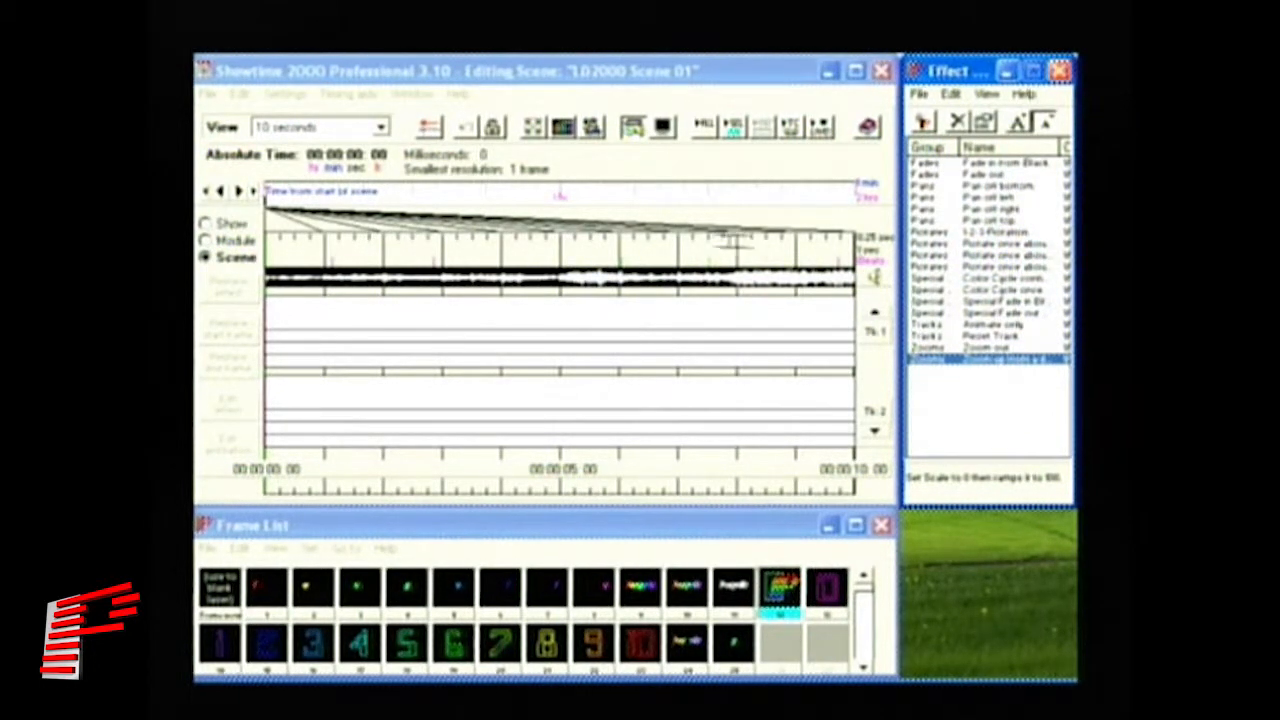
{"action": "left_click_drag", "start_coordinate": [426, 314], "coordinate": [321, 316]}
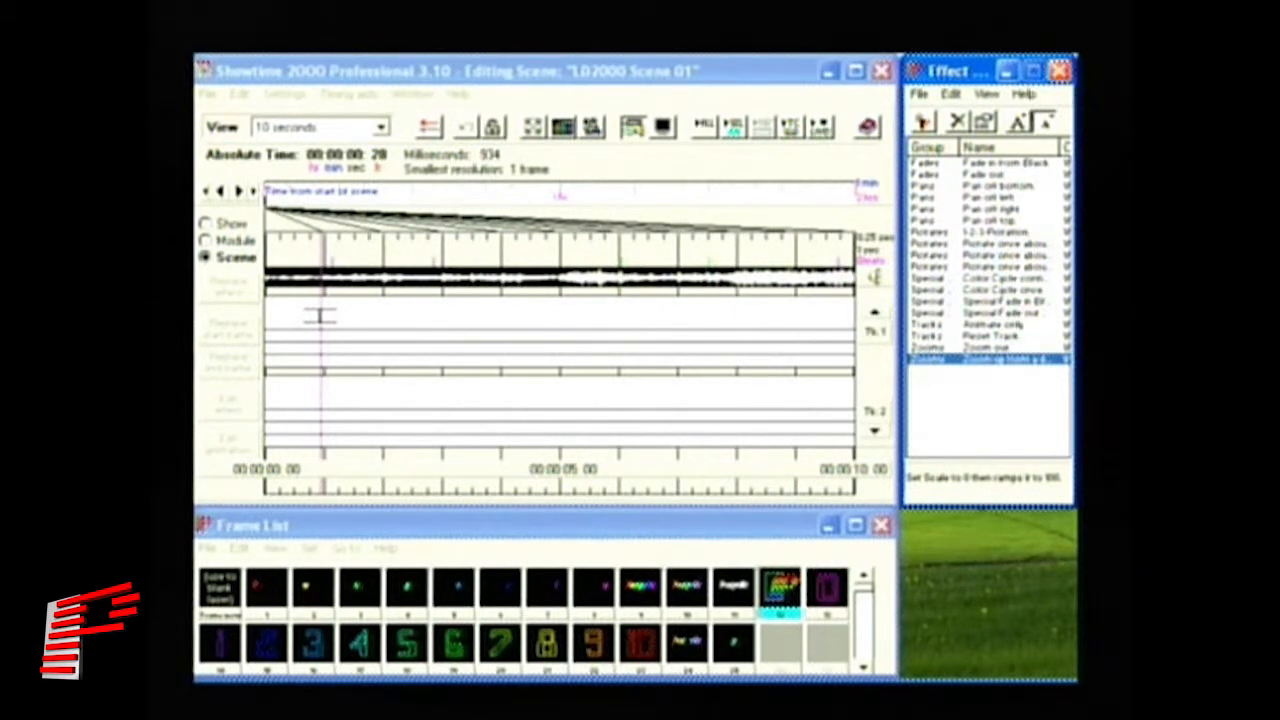
{"action": "left_click", "coordinate": [320, 316]}
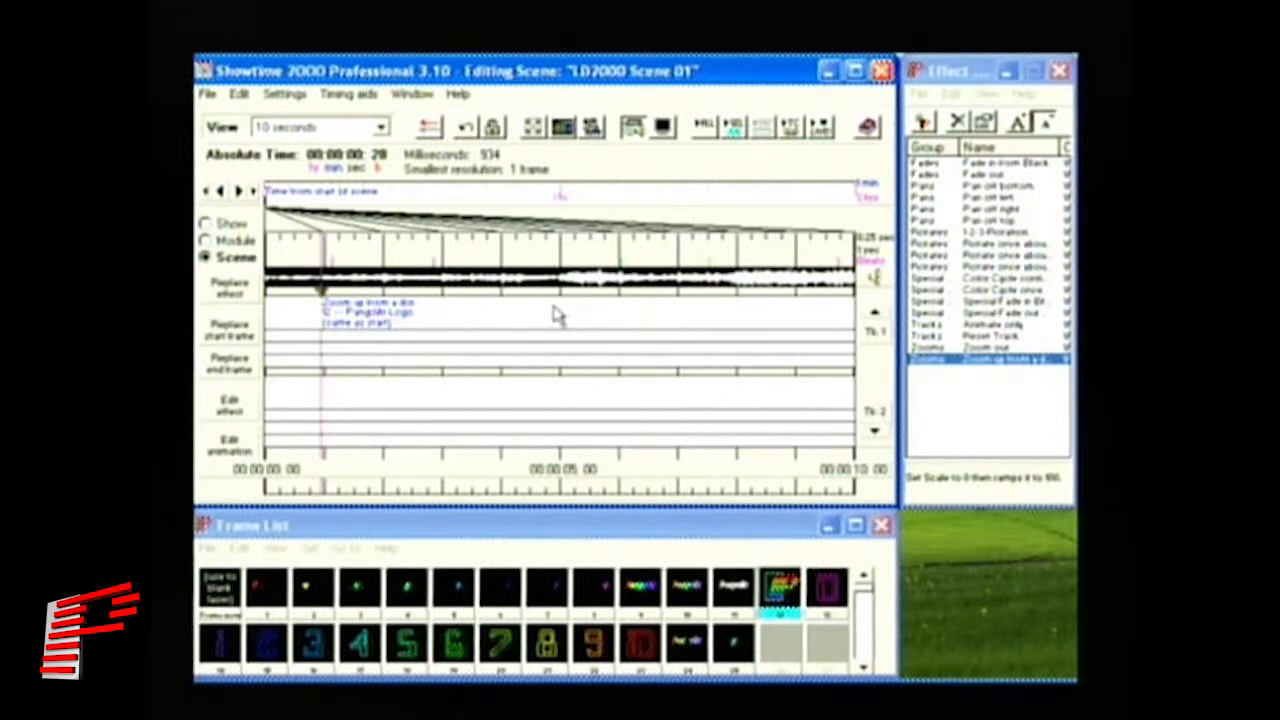
- Move the Zoom up from a dot block to the scene start and stretch it to 2,834 ms
{"action": "left_click", "coordinate": [370, 318]}
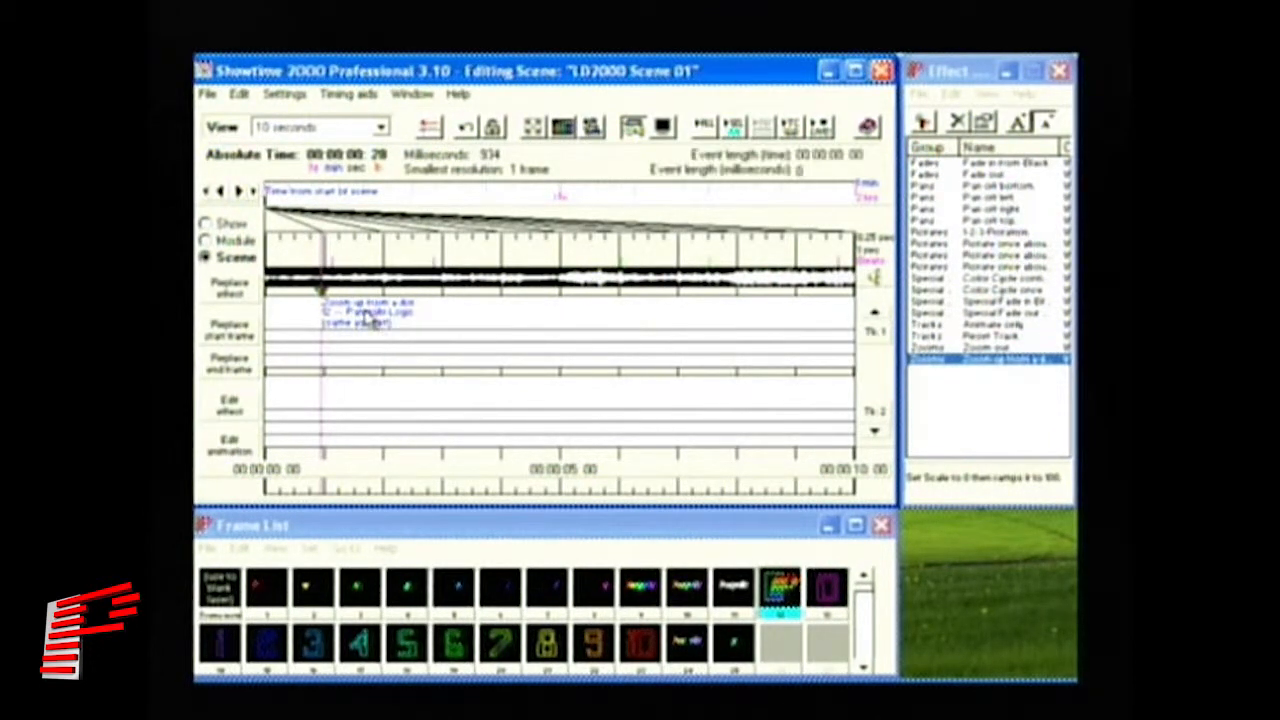
{"action": "mouse_move", "coordinate": [362, 313]}
{"action": "left_mouse_down"}
{"action": "mouse_move", "coordinate": [324, 318]}
{"action": "mouse_move", "coordinate": [452, 320]}
{"action": "mouse_move", "coordinate": [285, 322]}
{"action": "left_mouse_up"}
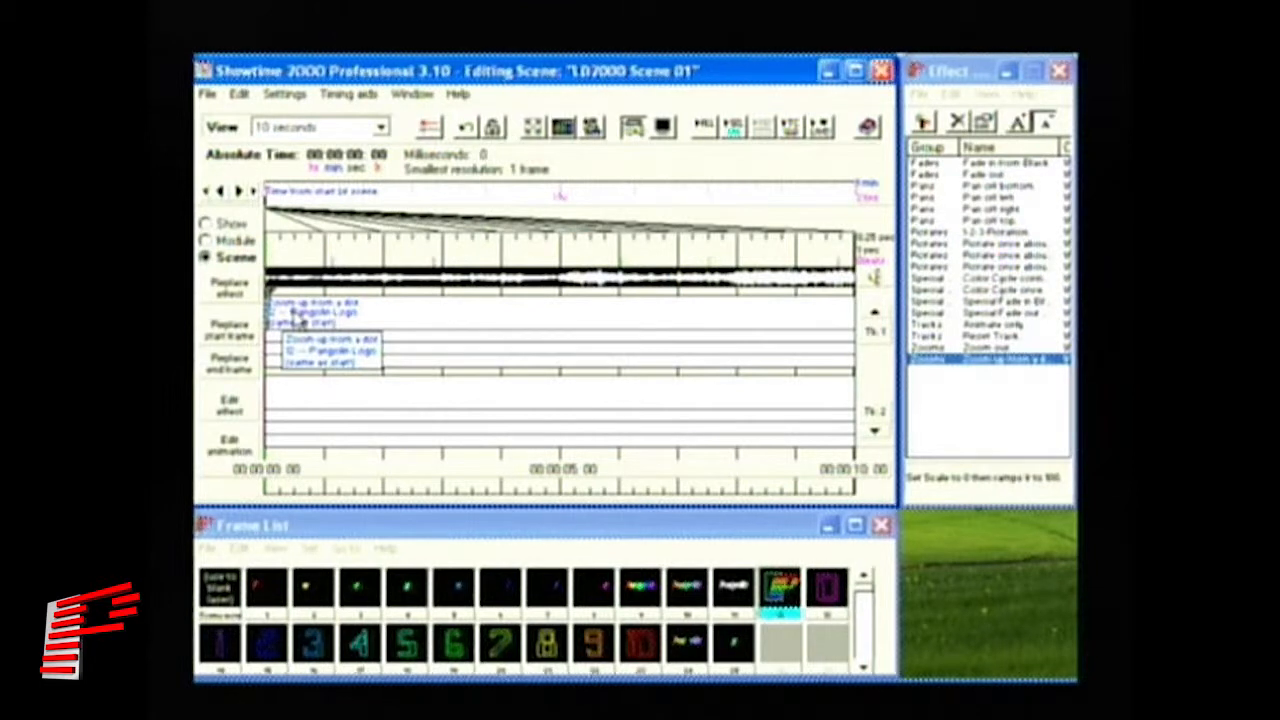
{"action": "left_click_drag", "start_coordinate": [296, 317], "coordinate": [438, 332]}
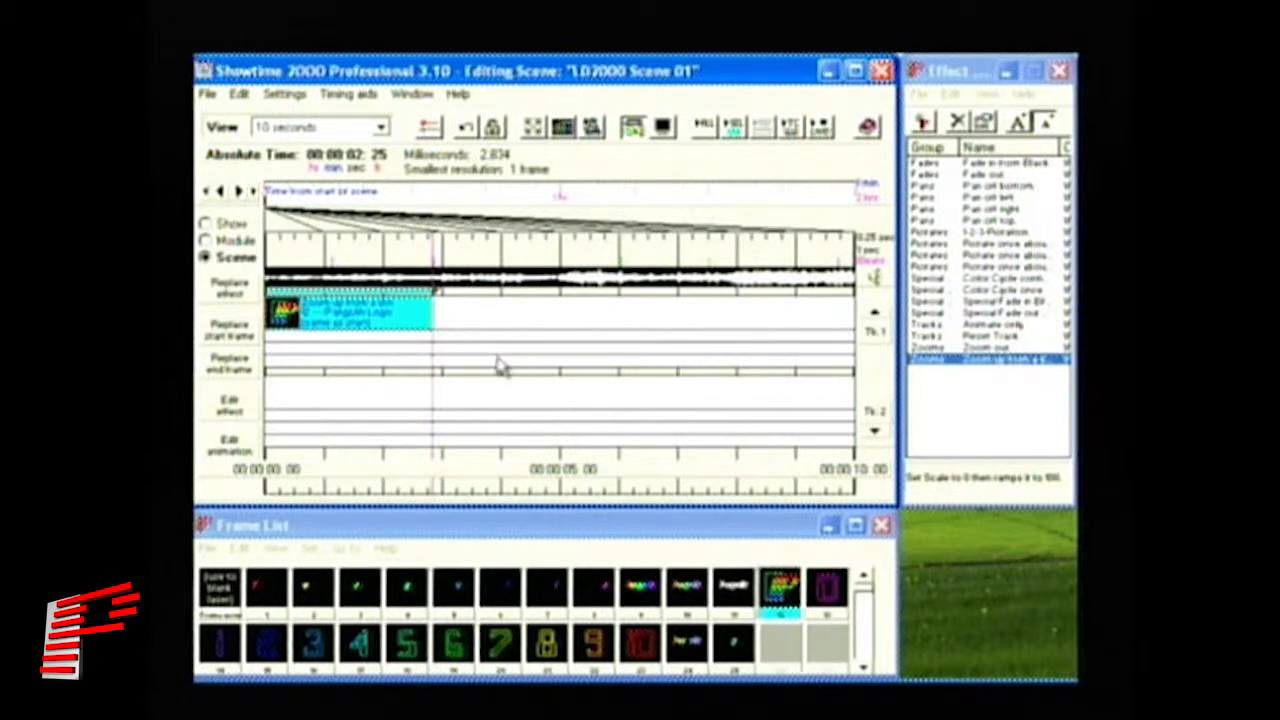
{"action": "mouse_move", "coordinate": [431, 313]}
{"action": "left_mouse_down"}
{"action": "mouse_move", "coordinate": [419, 312]}
{"action": "mouse_move", "coordinate": [438, 318]}
{"action": "left_mouse_up"}
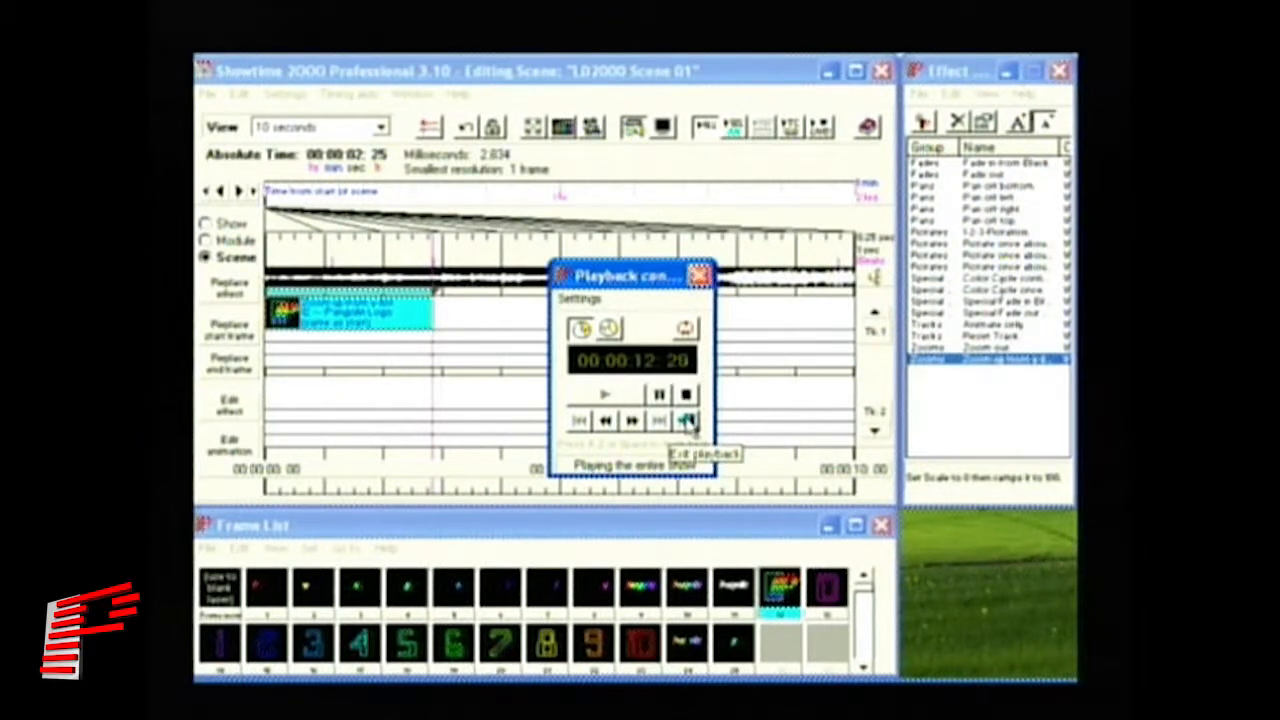
- Exit playback and select Fades > Fade in from Black as the next effect
{"action": "left_click", "coordinate": [690, 422]}
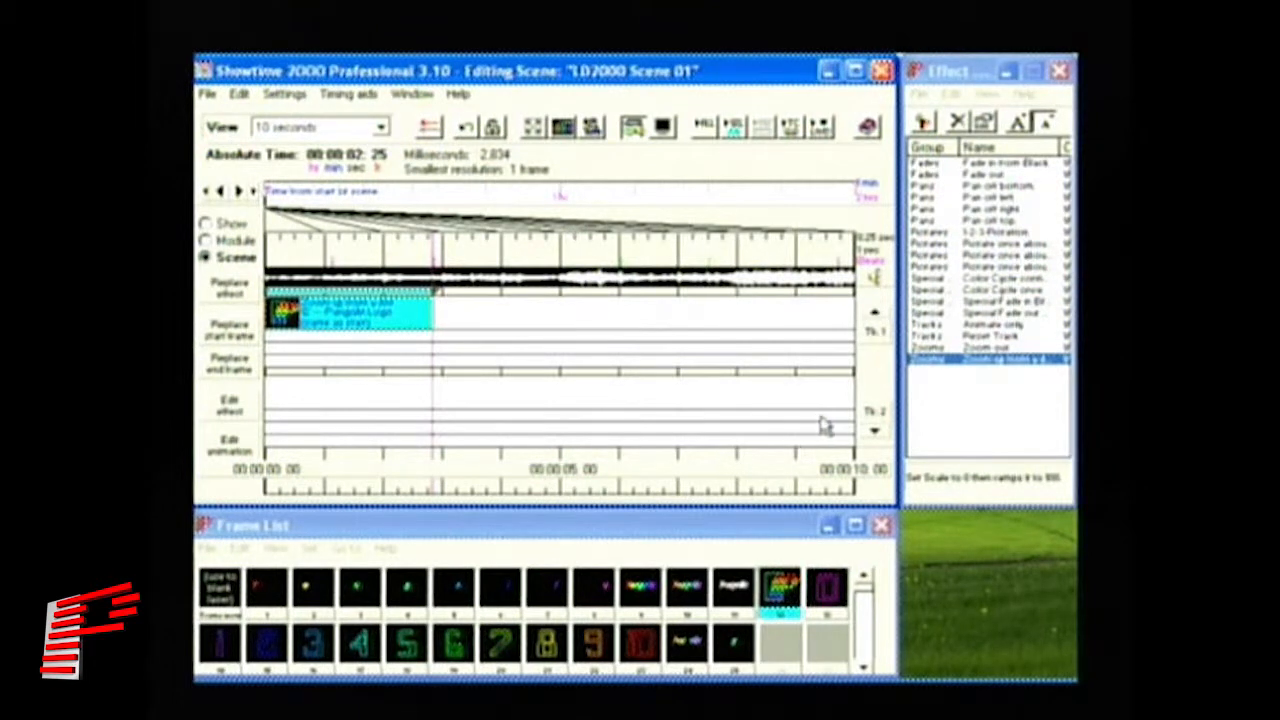
{"action": "left_click", "coordinate": [1020, 163]}
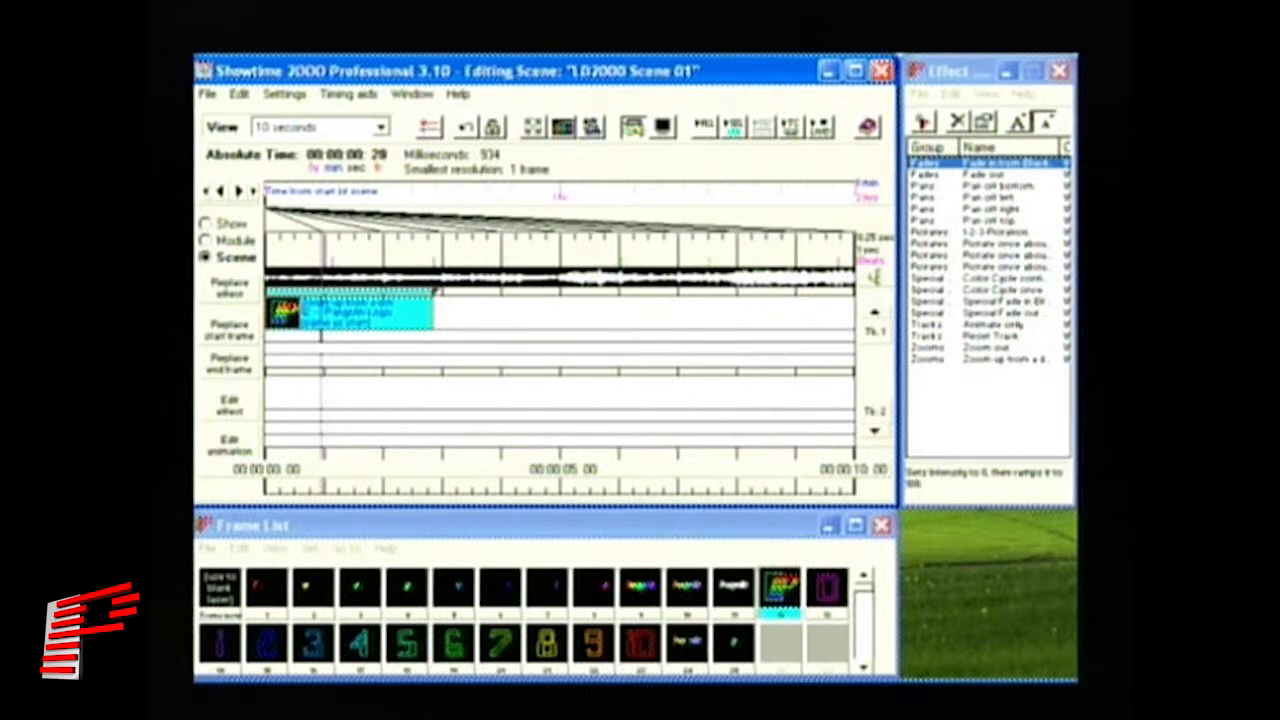
- Place Fade in from Black beneath the zoom effect and move it to the scene start
{"action": "left_click", "coordinate": [321, 337]}
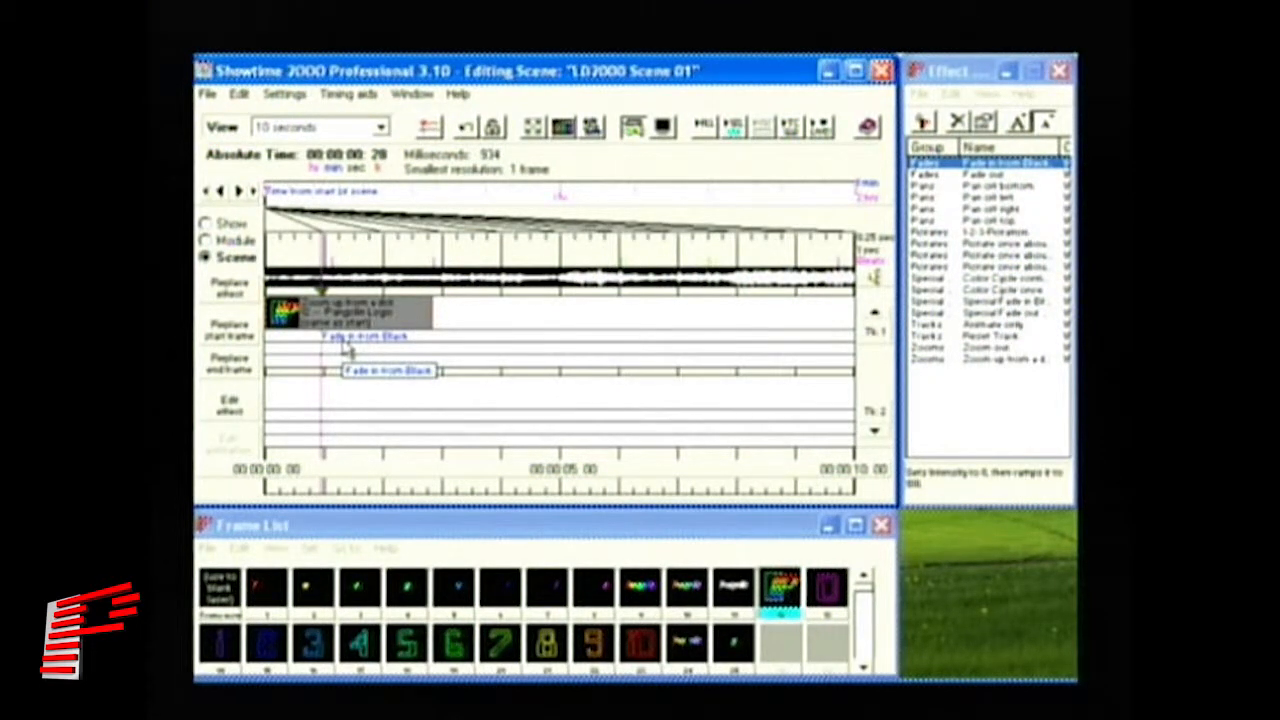
{"action": "mouse_move", "coordinate": [346, 347]}
{"action": "left_mouse_down"}
{"action": "mouse_move", "coordinate": [290, 337]}
{"action": "mouse_move", "coordinate": [281, 349]}
{"action": "mouse_move", "coordinate": [324, 337]}
{"action": "left_mouse_up"}
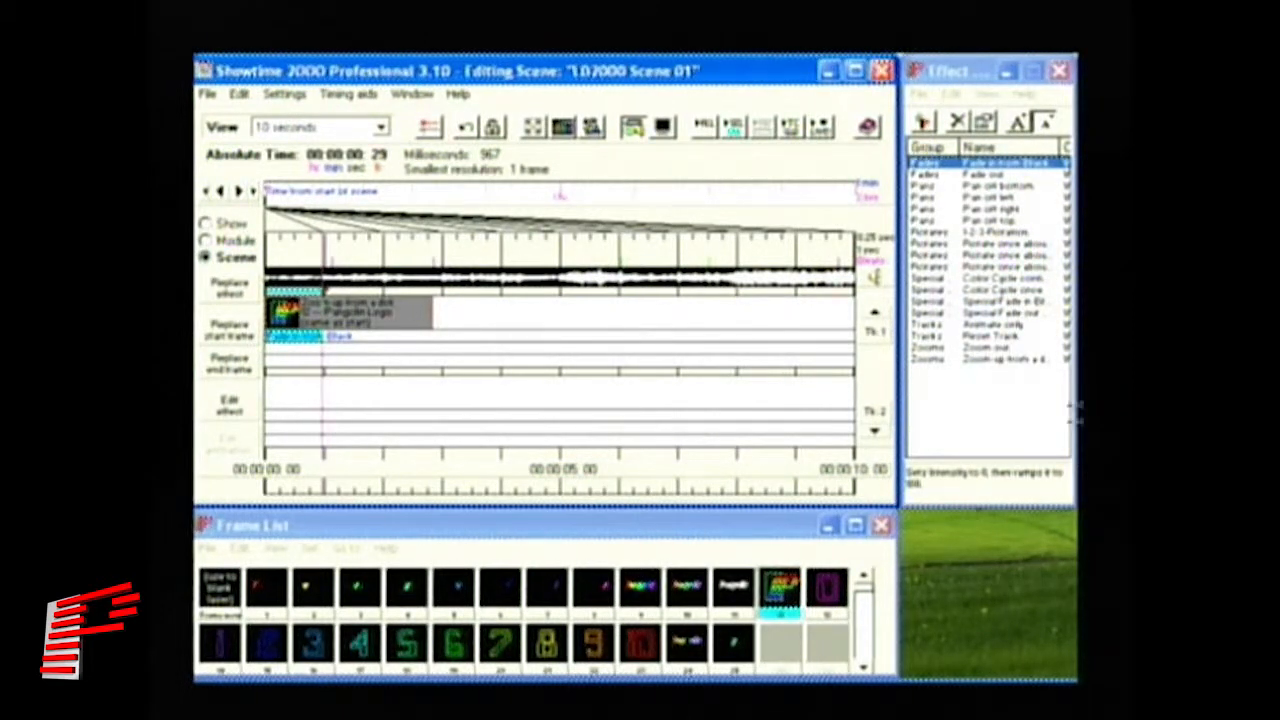
- Add Rotate once about Z on the next track, starting around 2.8 s after the zoom
{"action": "left_click", "coordinate": [995, 270]}
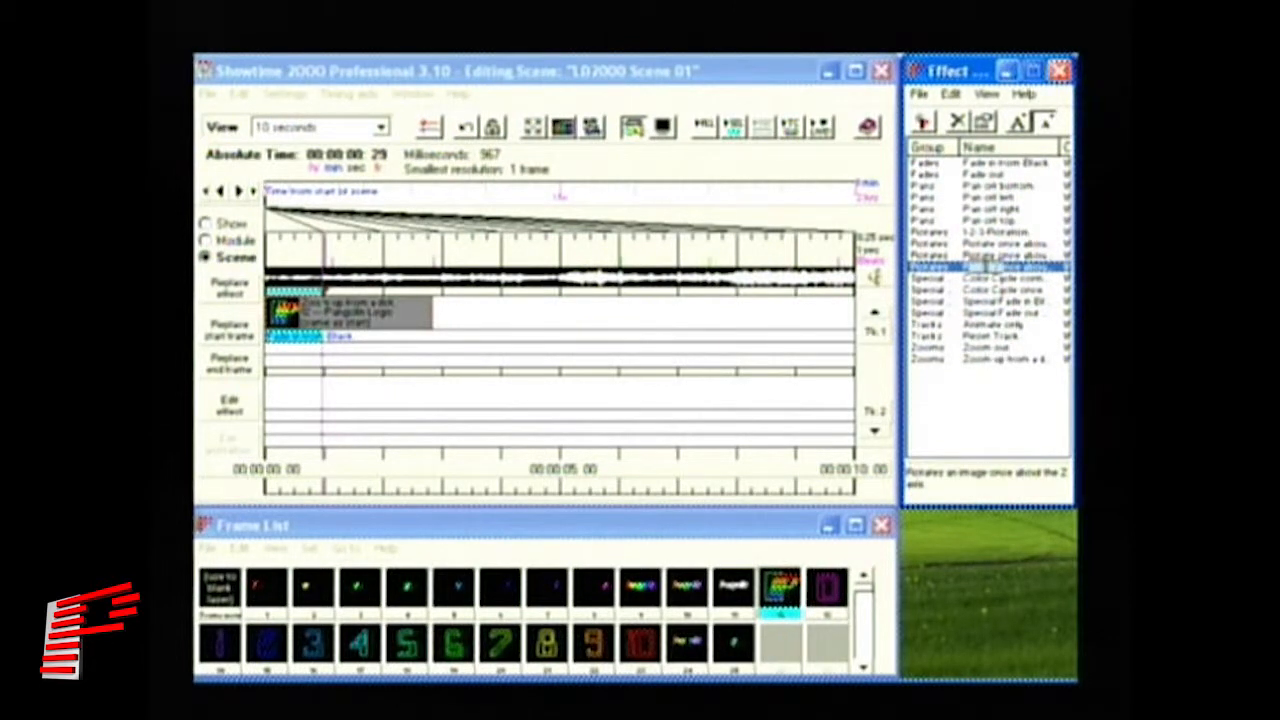
{"action": "left_click", "coordinate": [350, 350]}
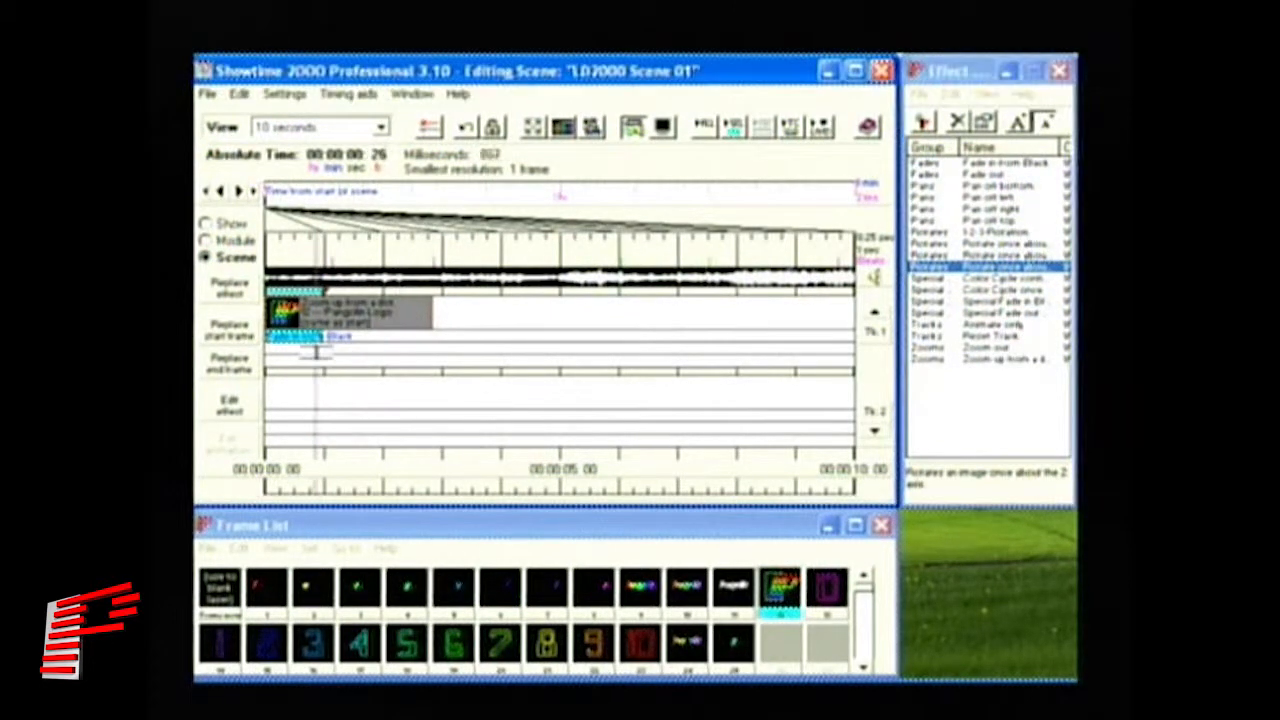
{"action": "left_click", "coordinate": [320, 349]}
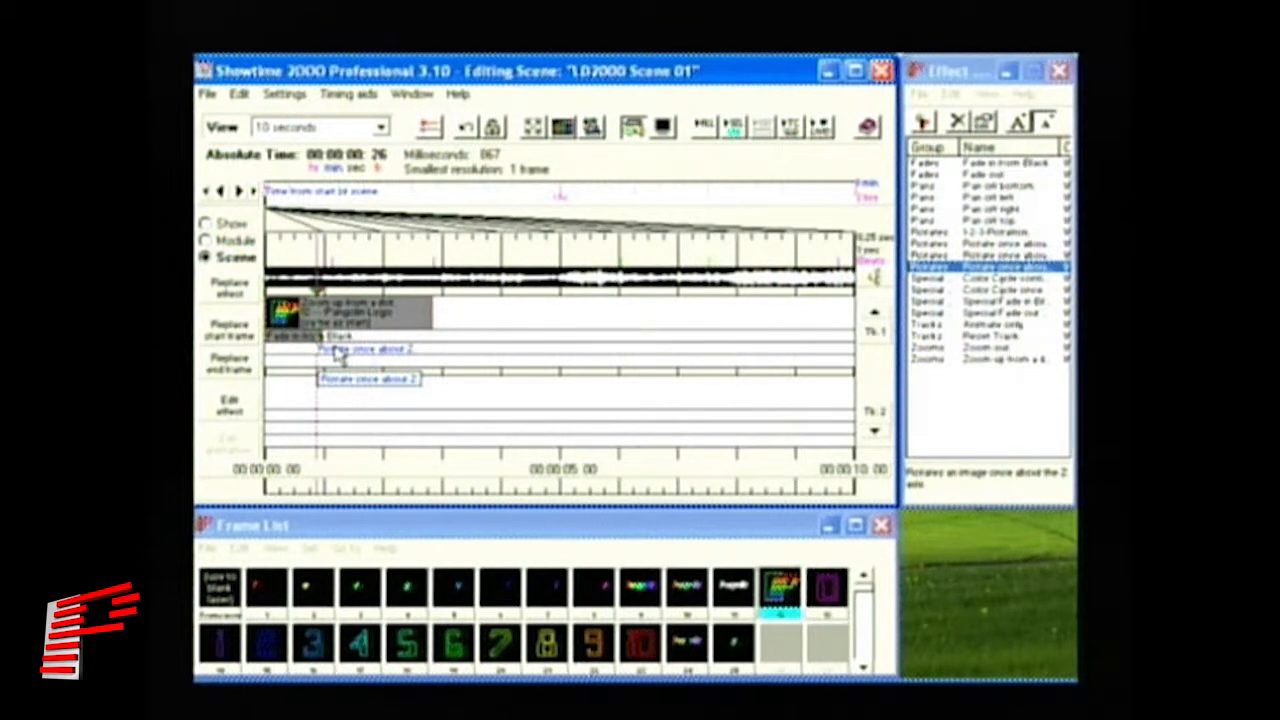
{"action": "left_click_drag", "start_coordinate": [330, 355], "coordinate": [531, 352]}
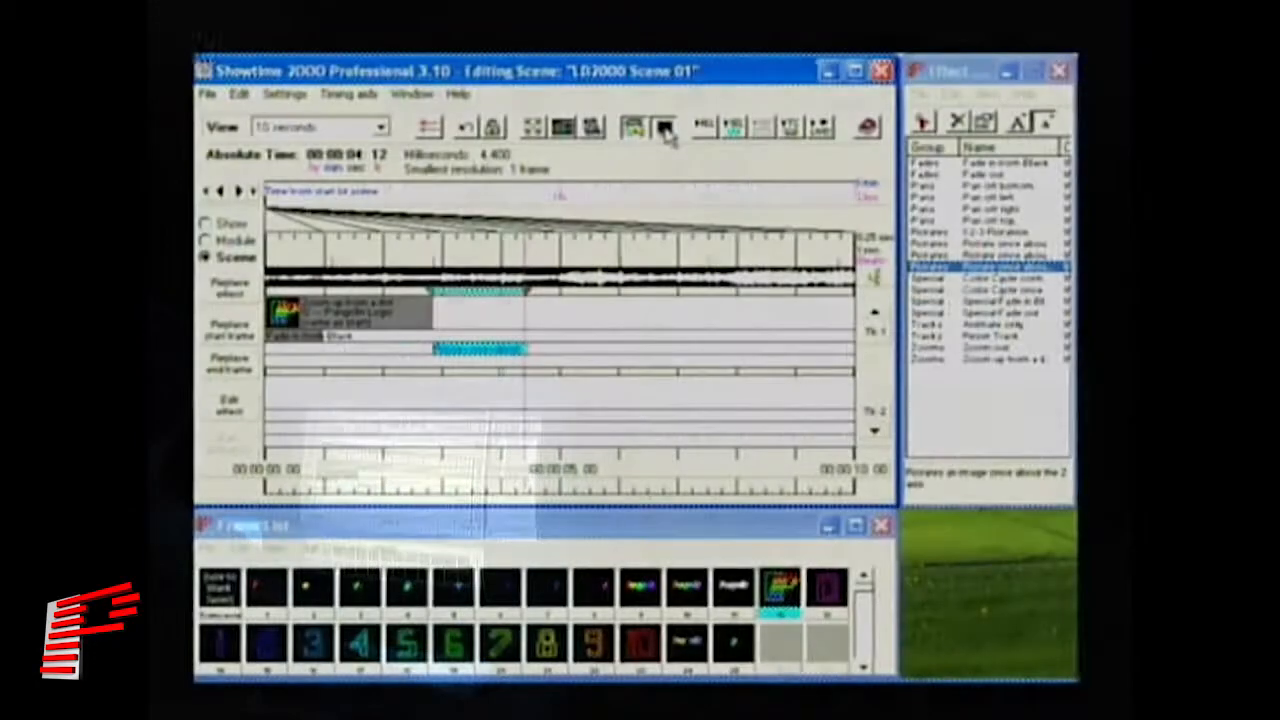
- Open and enlarge the Laser Preview window, then play the entire show
{"action": "left_click", "coordinate": [664, 128]}
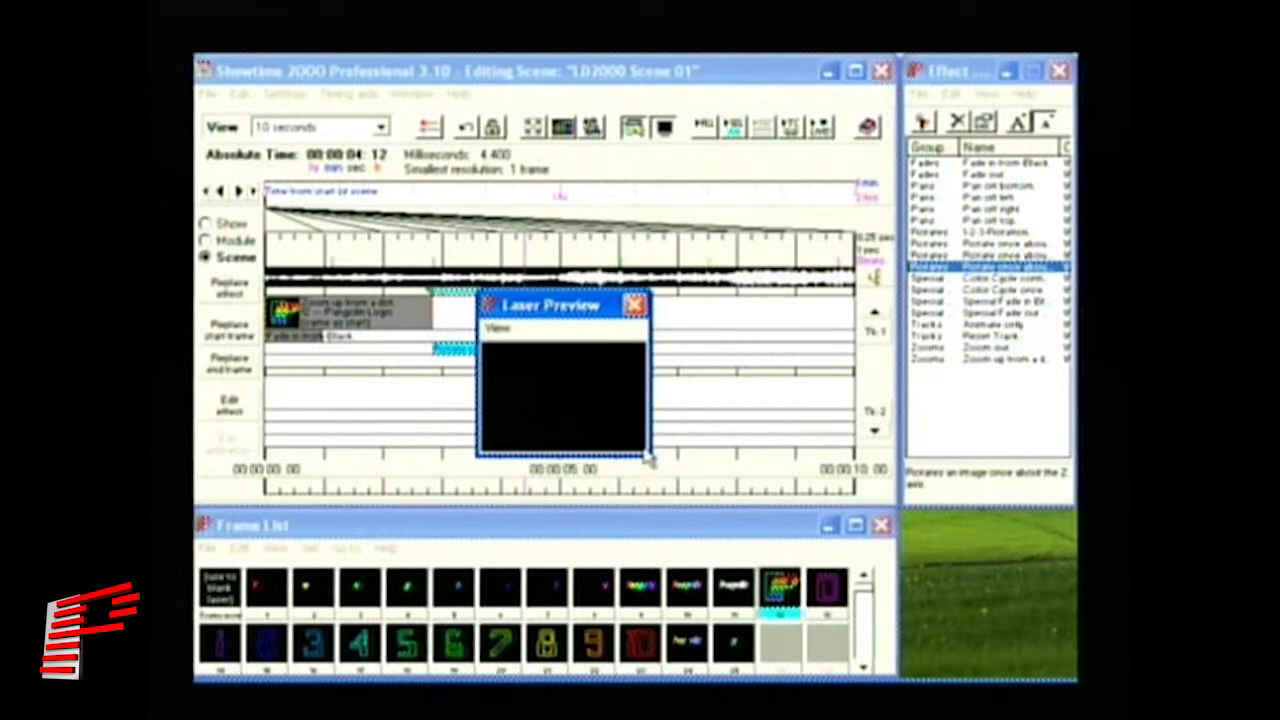
{"action": "left_click_drag", "start_coordinate": [651, 453], "coordinate": [818, 632]}
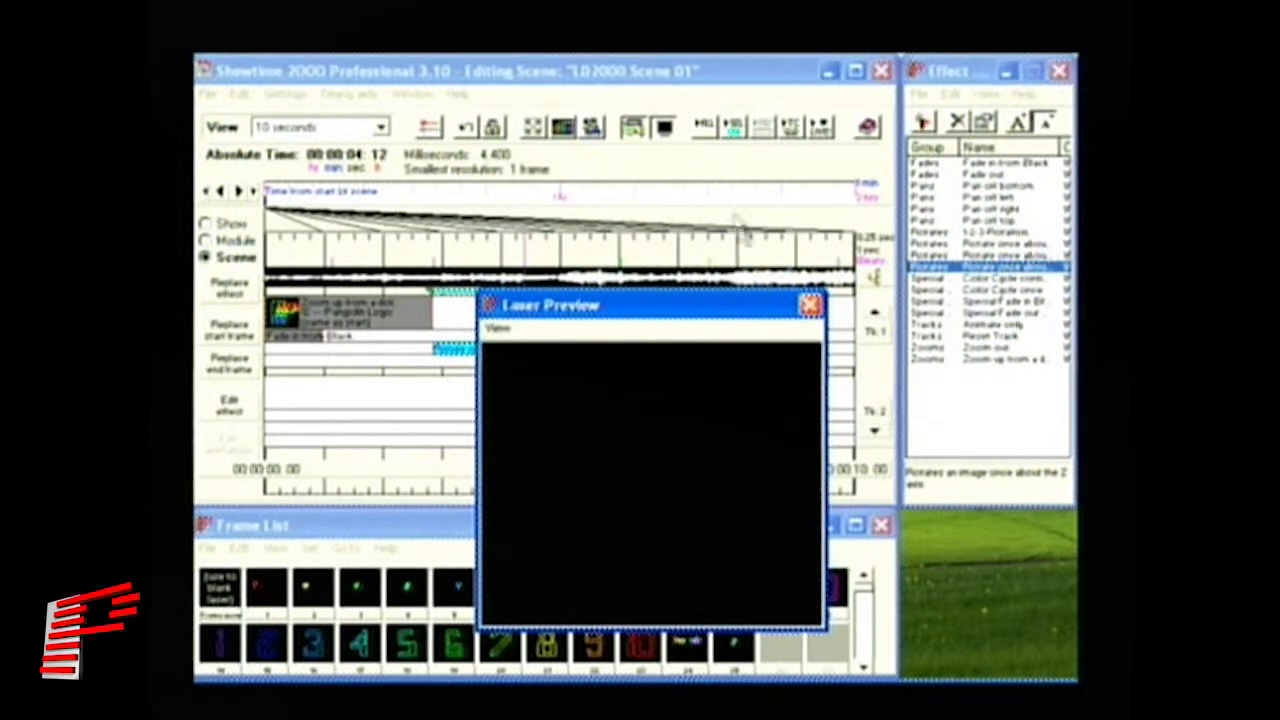
{"action": "left_click", "coordinate": [704, 129]}
- Apply the Pangolin default layout from Window > Arrange all windows
{"action": "left_click", "coordinate": [415, 94]}
{"action": "mouse_move", "coordinate": [435, 118]}
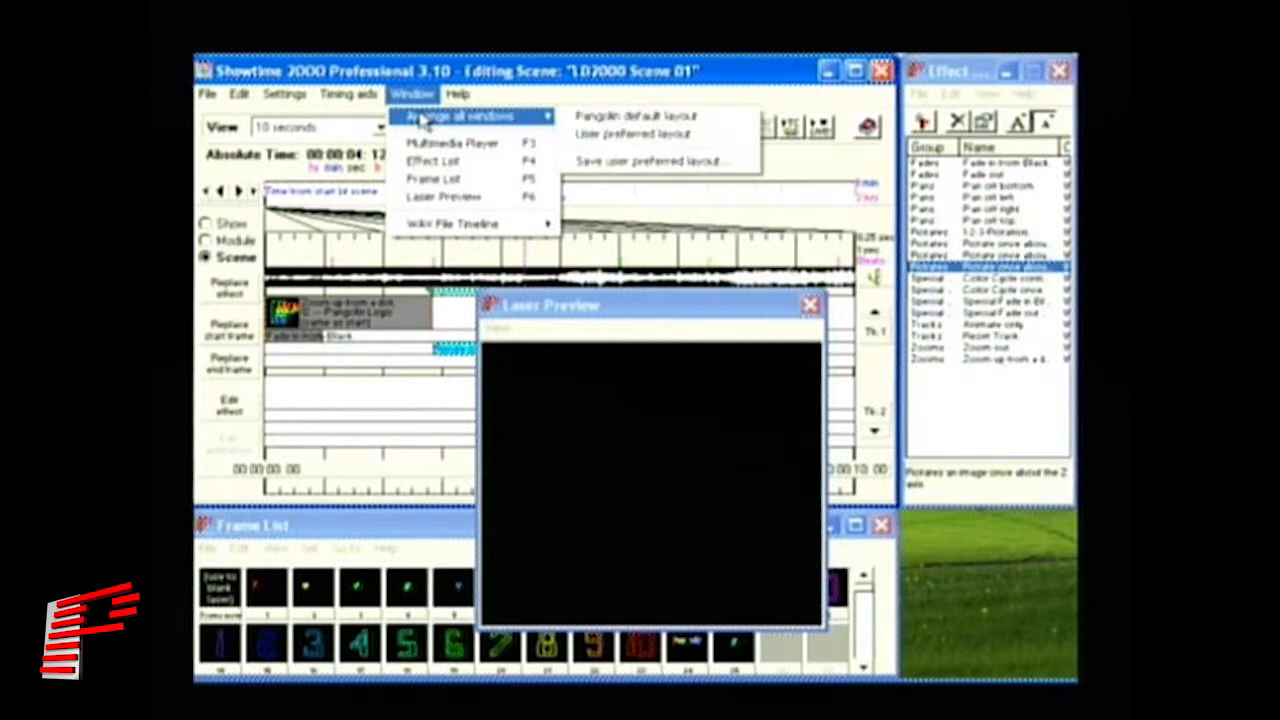
{"action": "left_click", "coordinate": [590, 121]}
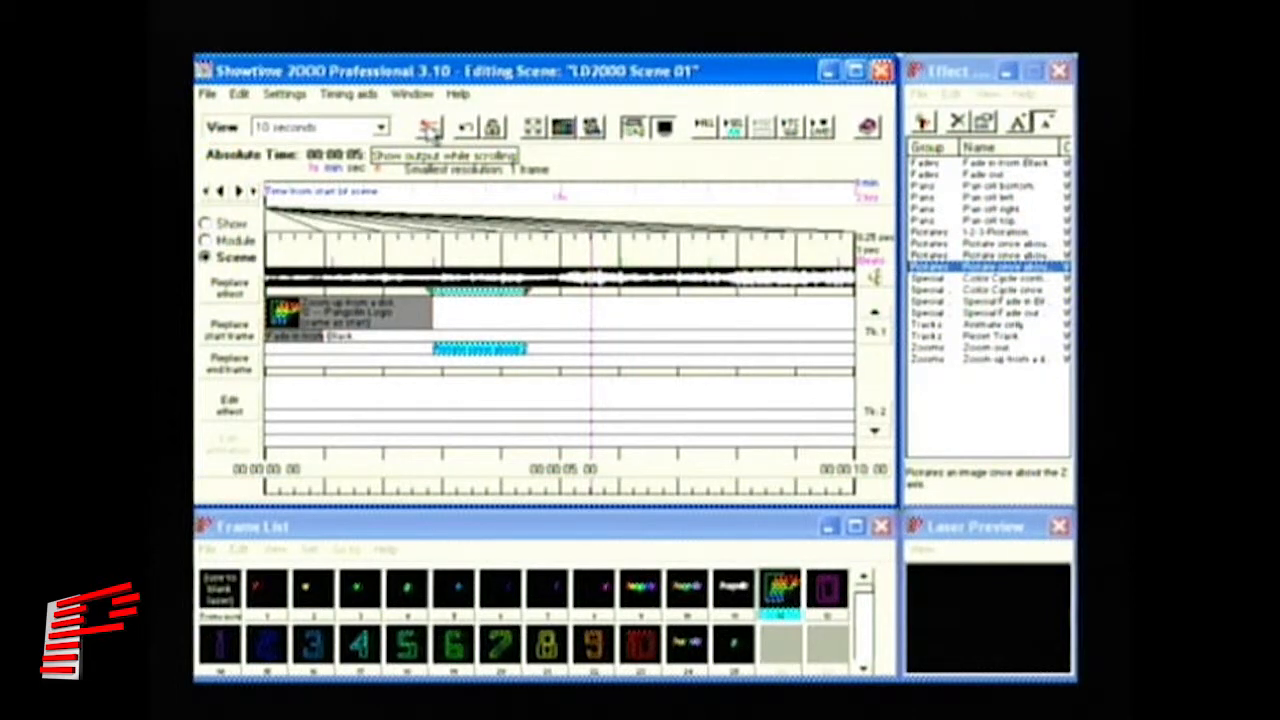
- Turn on Show output while scrolling so the laser follows timeline scrubbing
{"action": "left_click", "coordinate": [429, 131]}
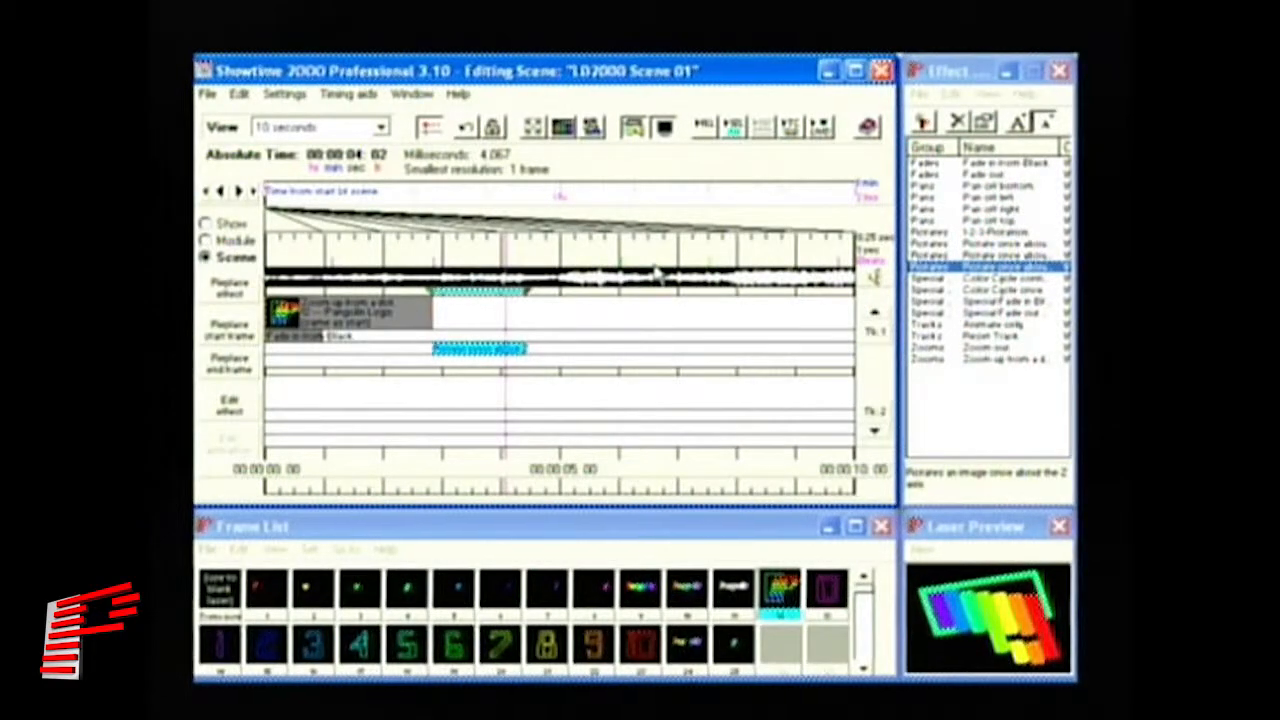
- Select the Pangolin text logo frame and the Tracks / Reset Track effect
{"action": "left_click", "coordinate": [736, 600]}
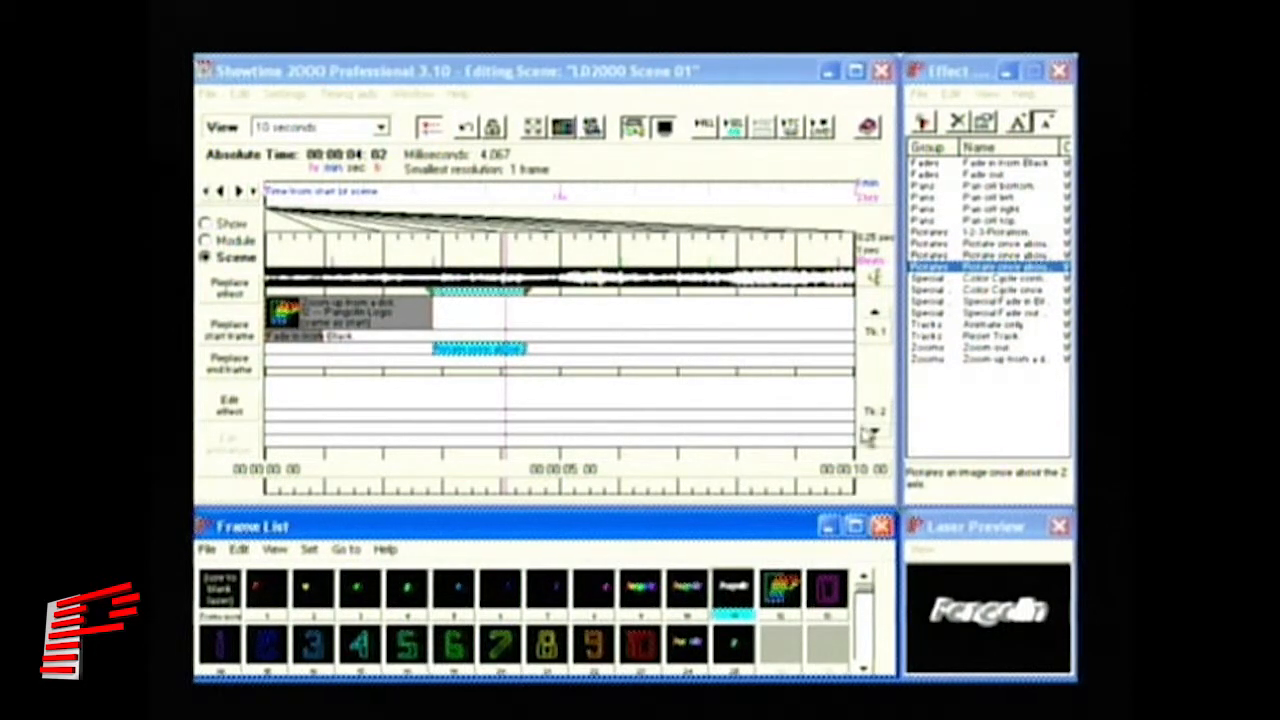
{"action": "left_click", "coordinate": [982, 338]}
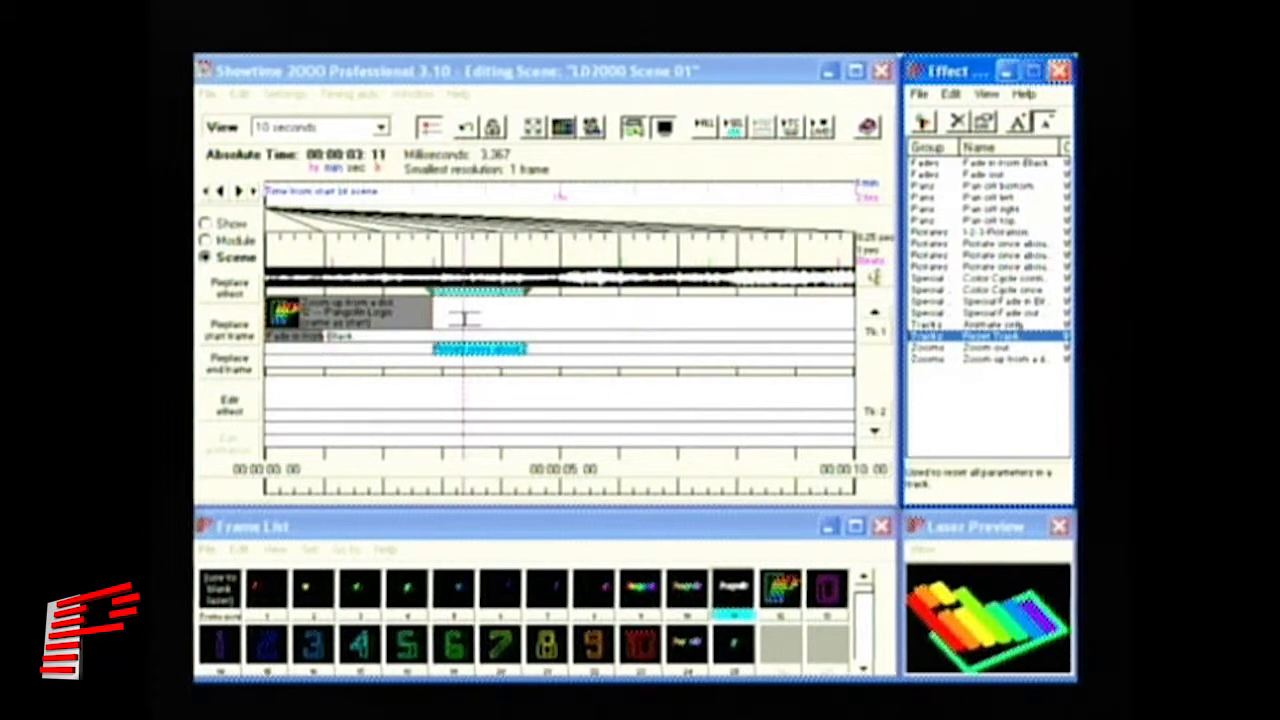
- Drop a Reset Track effect at 5 s and stretch it to about 6.3 s
{"action": "left_click_drag", "start_coordinate": [529, 309], "coordinate": [526, 305]}
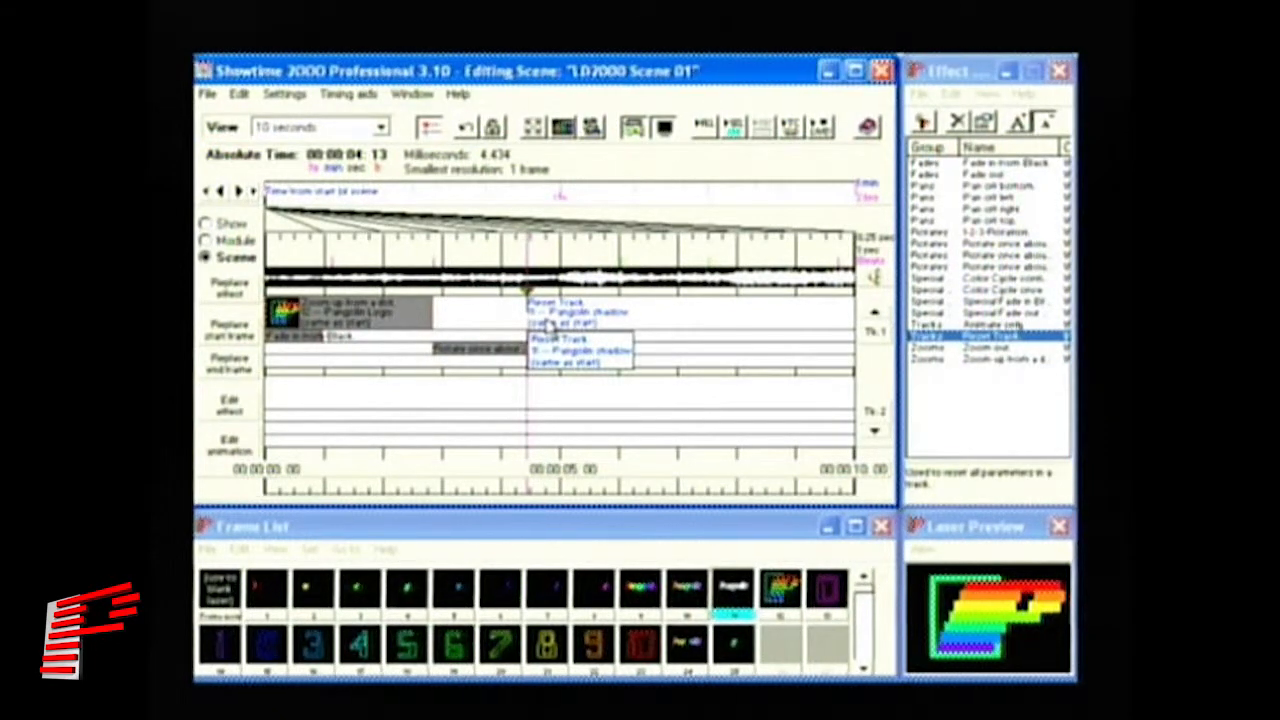
{"action": "left_click_drag", "start_coordinate": [548, 326], "coordinate": [710, 319]}
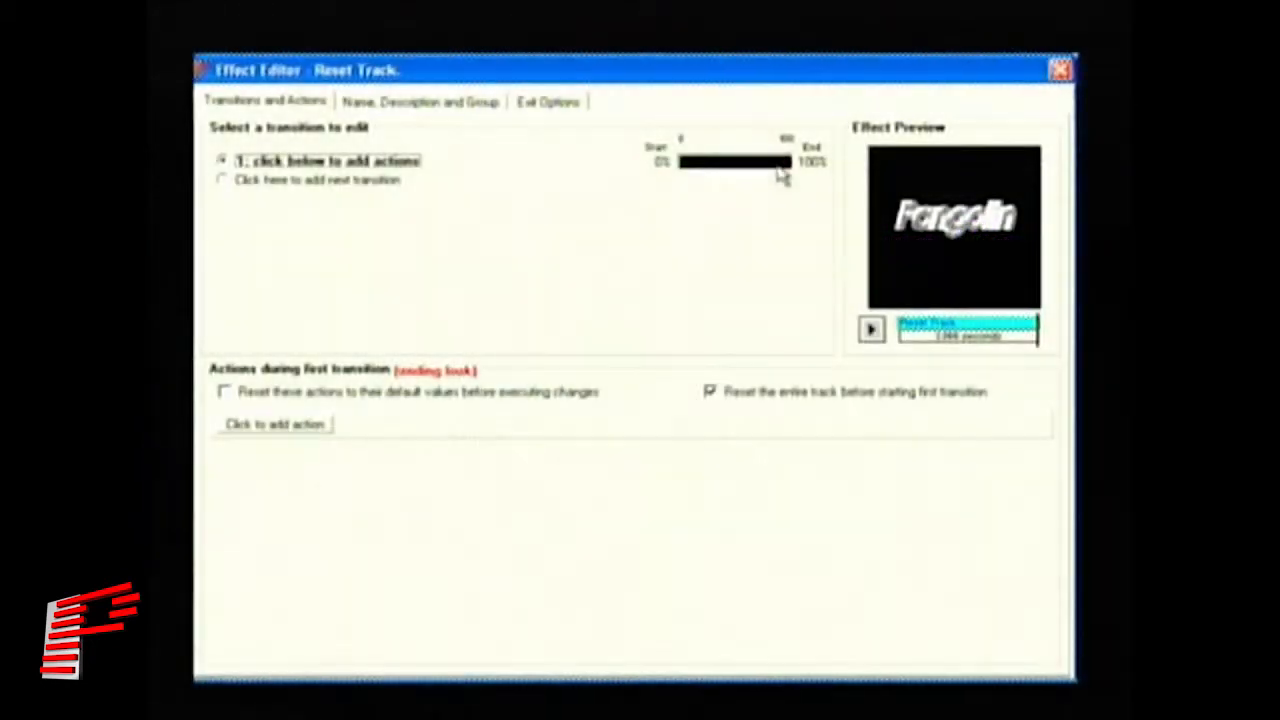
- Begin adding an action to the Reset Track effect's first transition
{"action": "left_click_drag", "start_coordinate": [795, 168], "coordinate": [646, 168]}
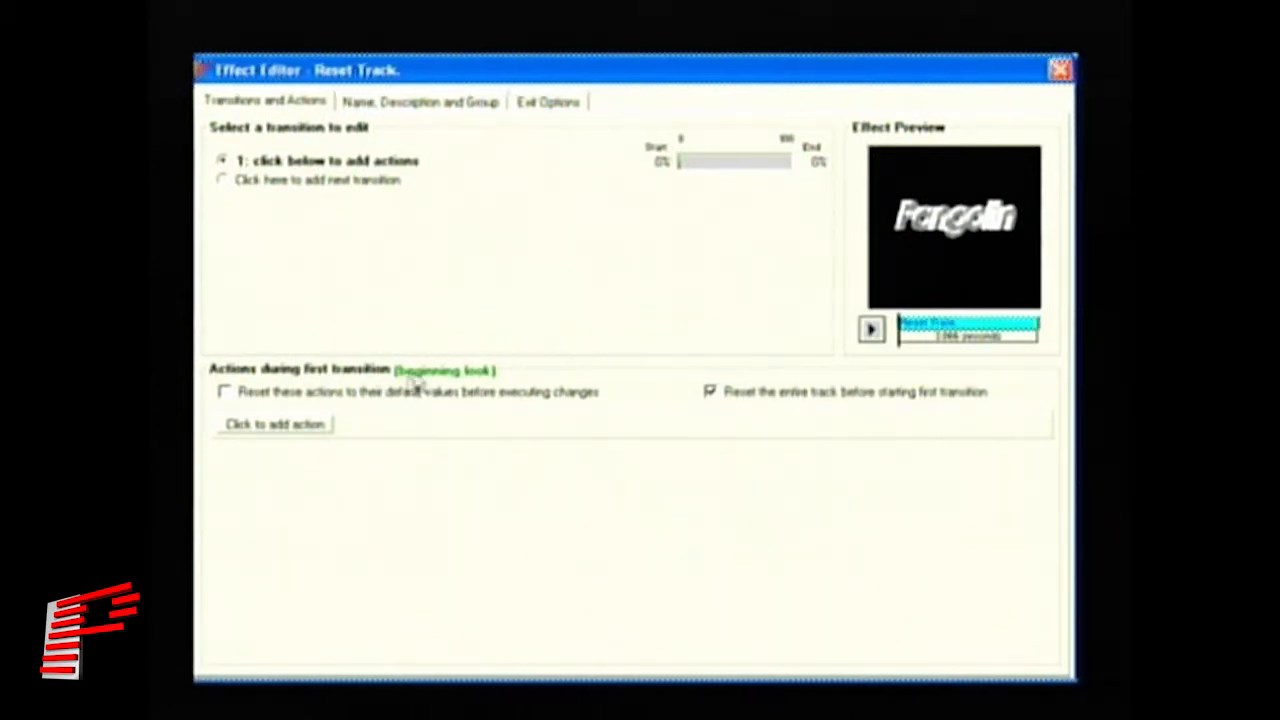
{"action": "left_click", "coordinate": [307, 428]}
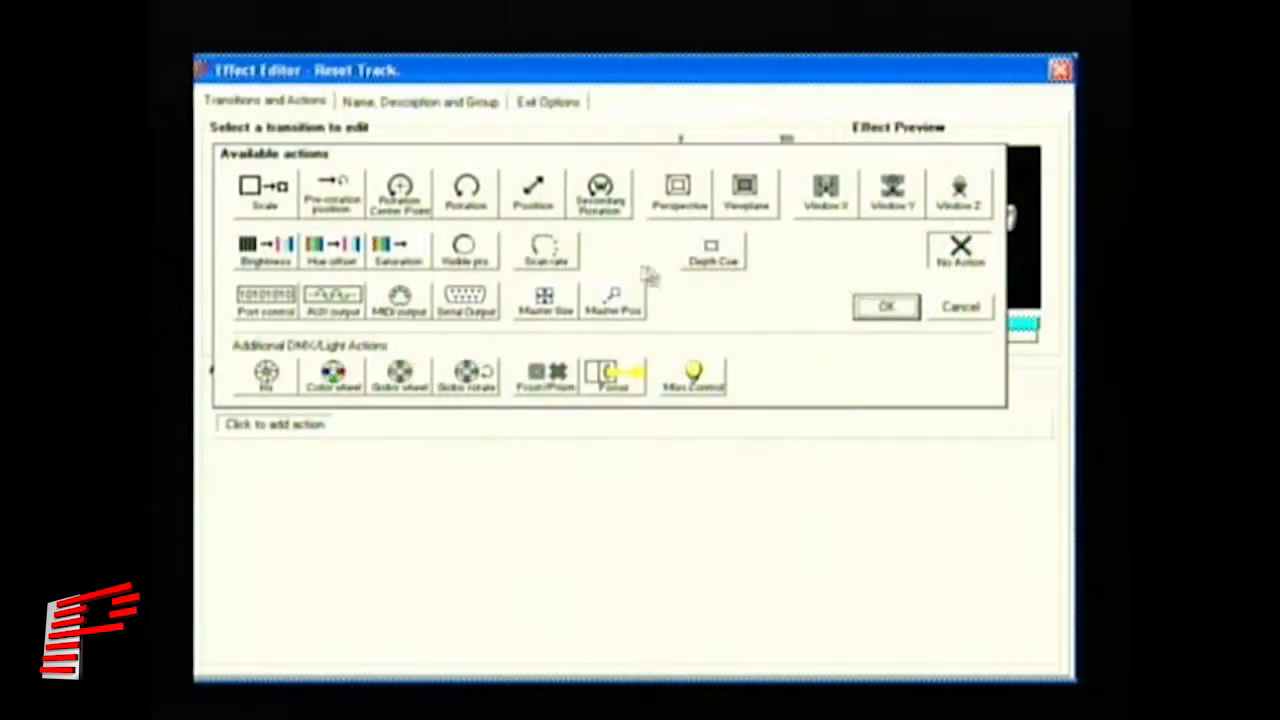
- Add a Change position action (X 0, Y 0, Z 0) to the first transition
{"action": "left_click", "coordinate": [531, 197]}
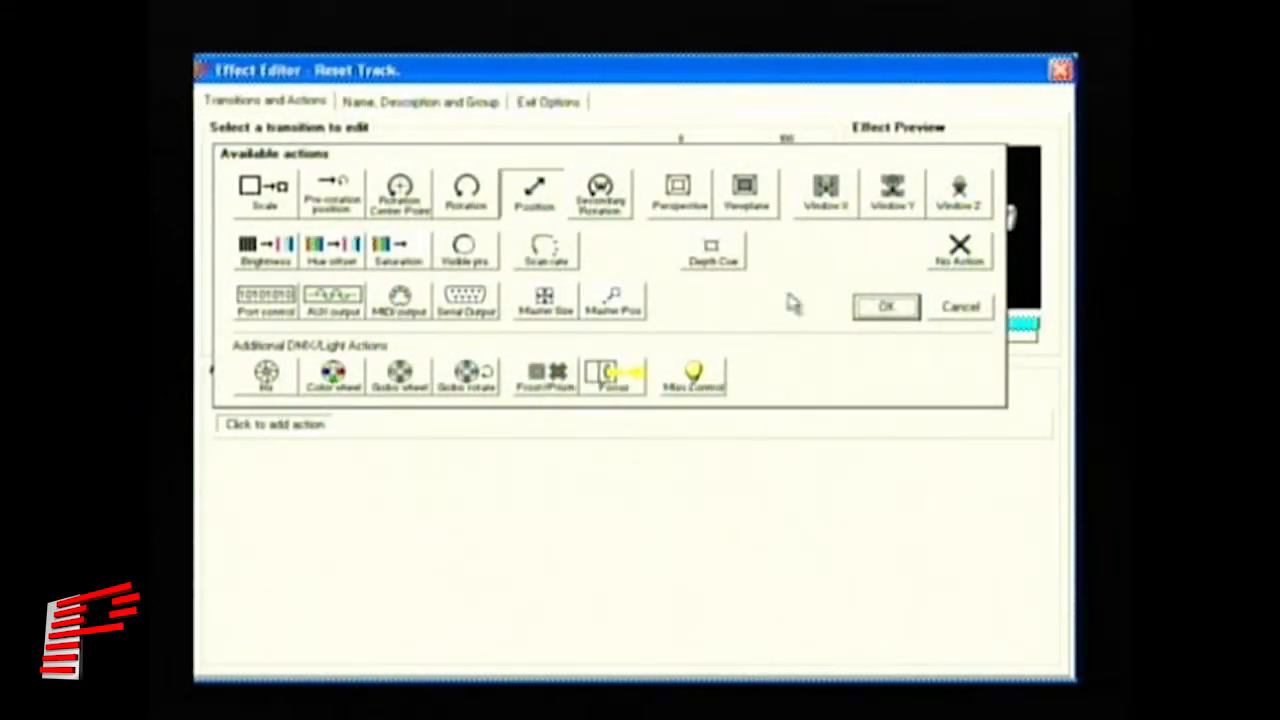
{"action": "left_click", "coordinate": [882, 310]}
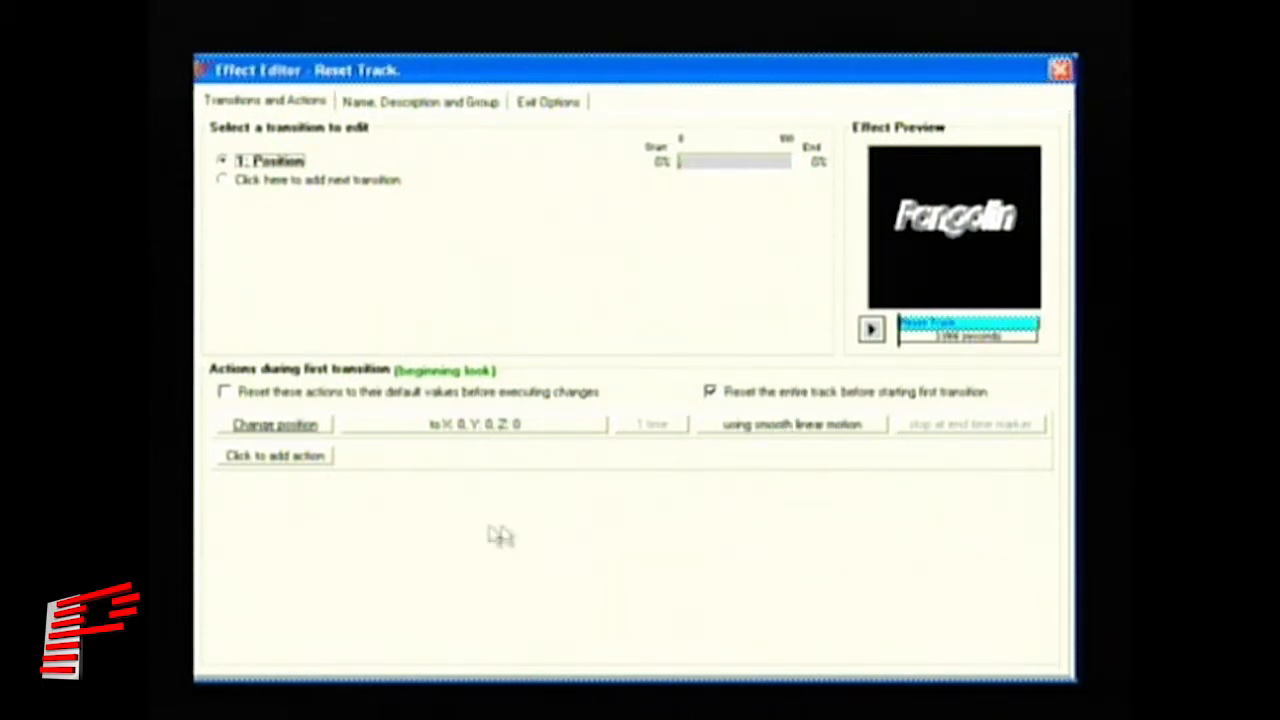
- Set the first position action to X 171, then start a second transition and list its actions
{"action": "left_click", "coordinate": [497, 428]}
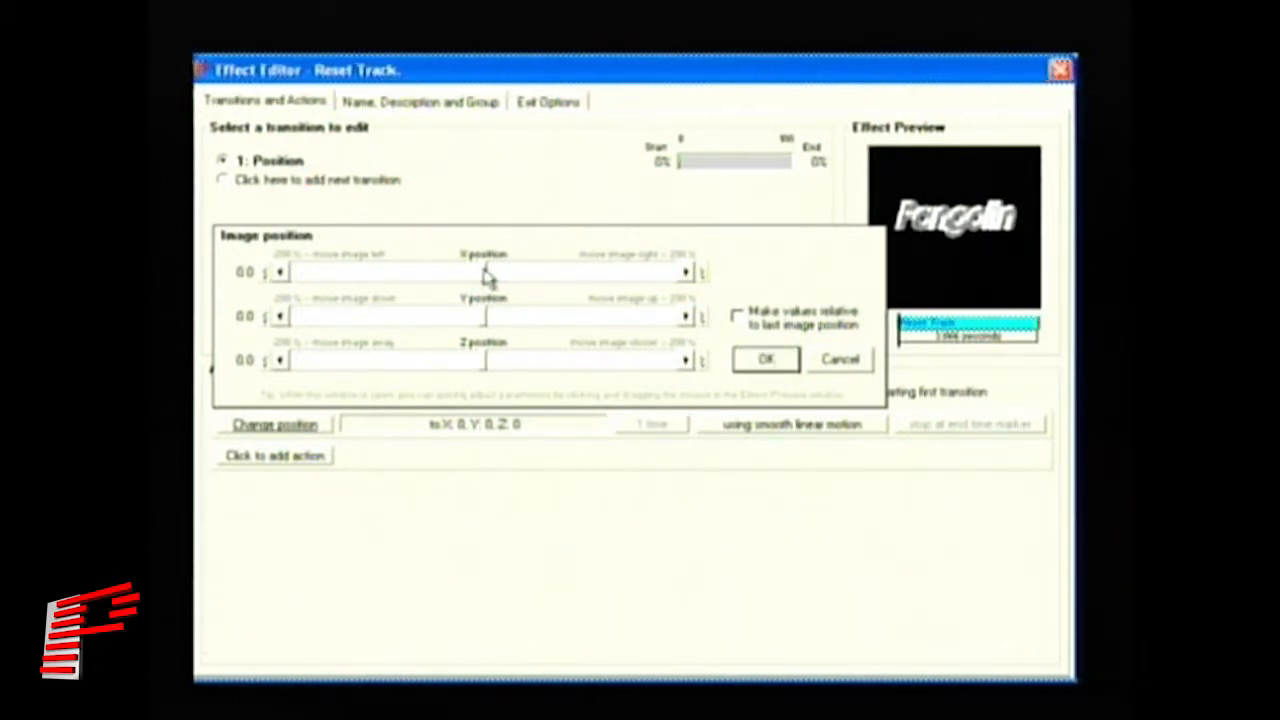
{"action": "left_click_drag", "start_coordinate": [487, 278], "coordinate": [505, 280]}
{"action": "left_click_drag", "start_coordinate": [517, 278], "coordinate": [586, 289]}
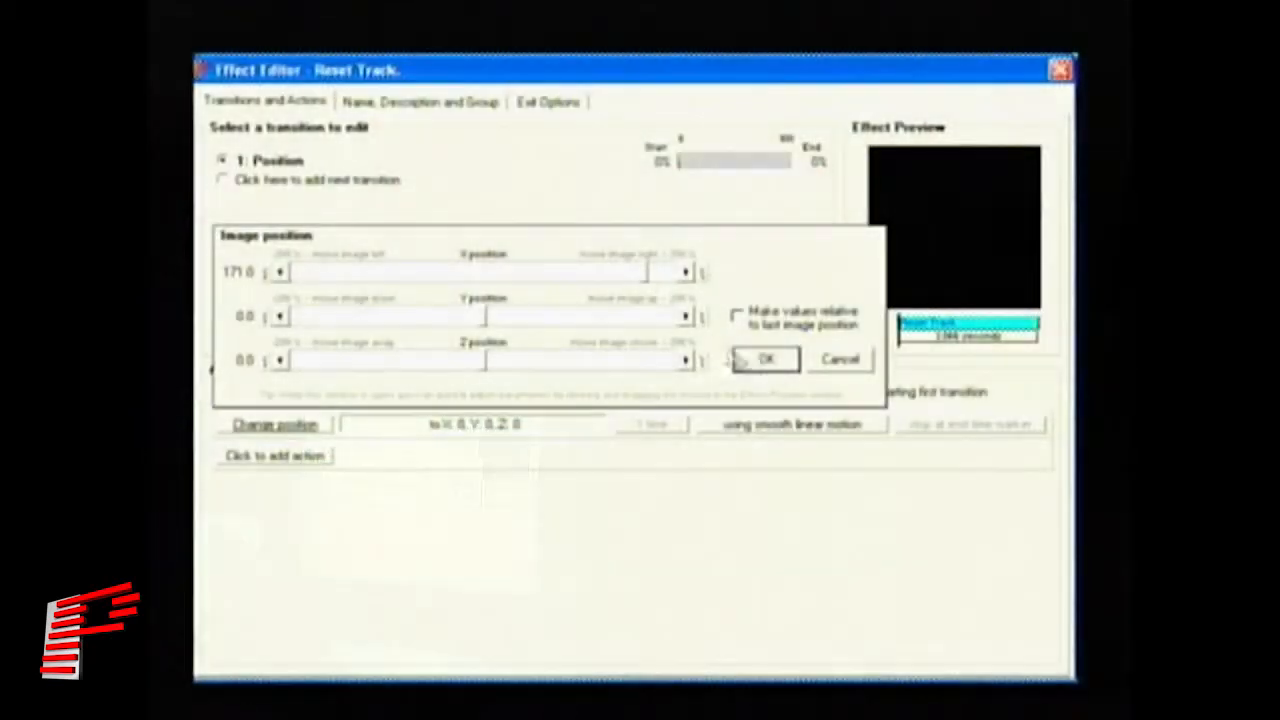
{"action": "left_click", "coordinate": [765, 362]}
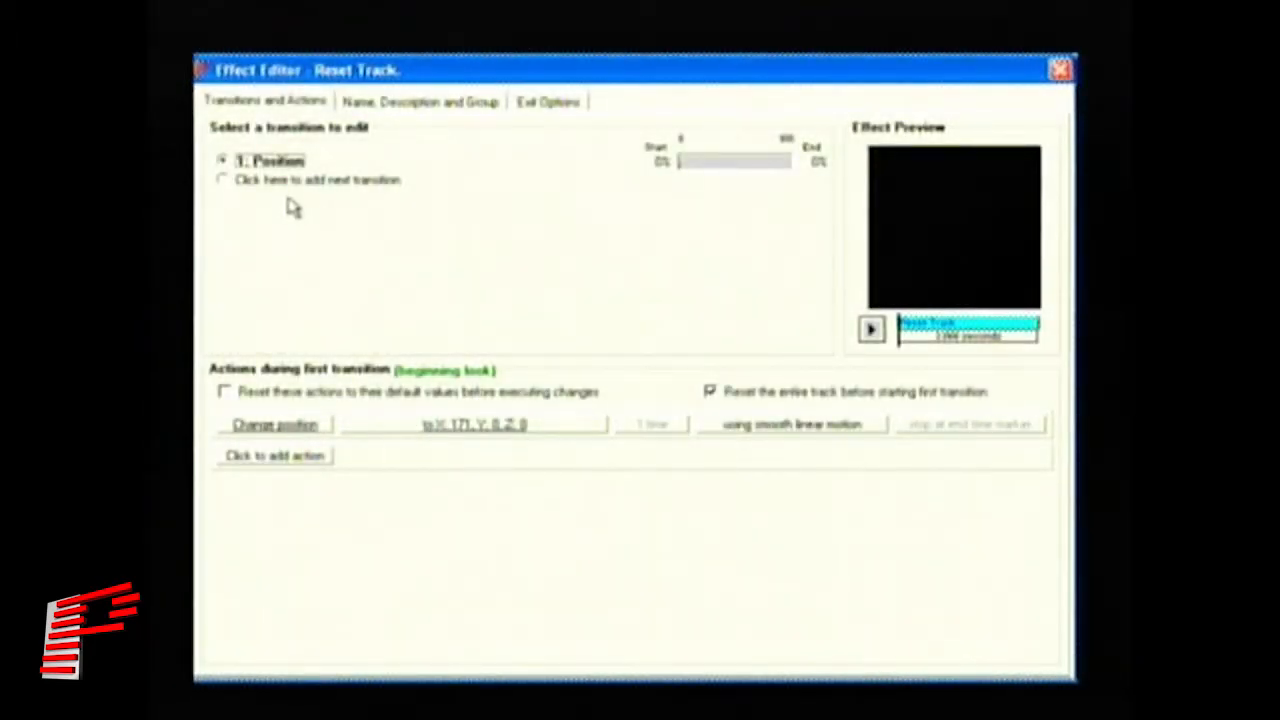
{"action": "left_click", "coordinate": [298, 184]}
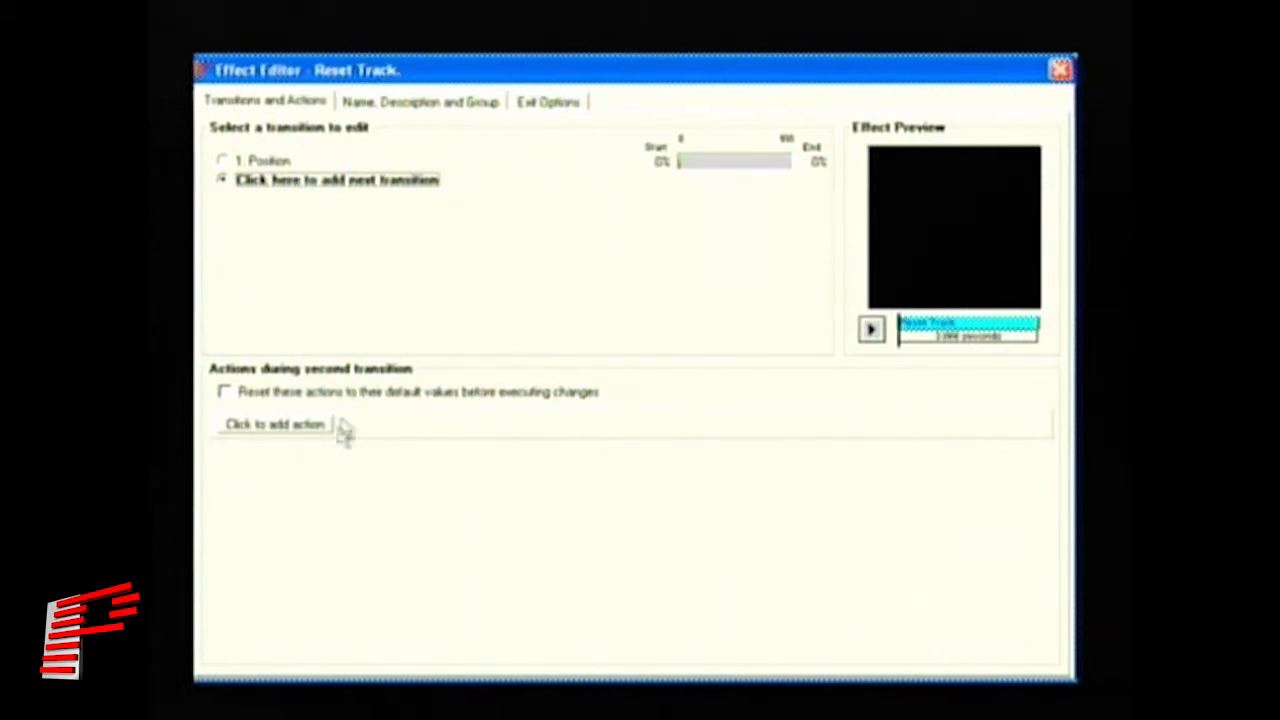
{"action": "left_click", "coordinate": [300, 432]}
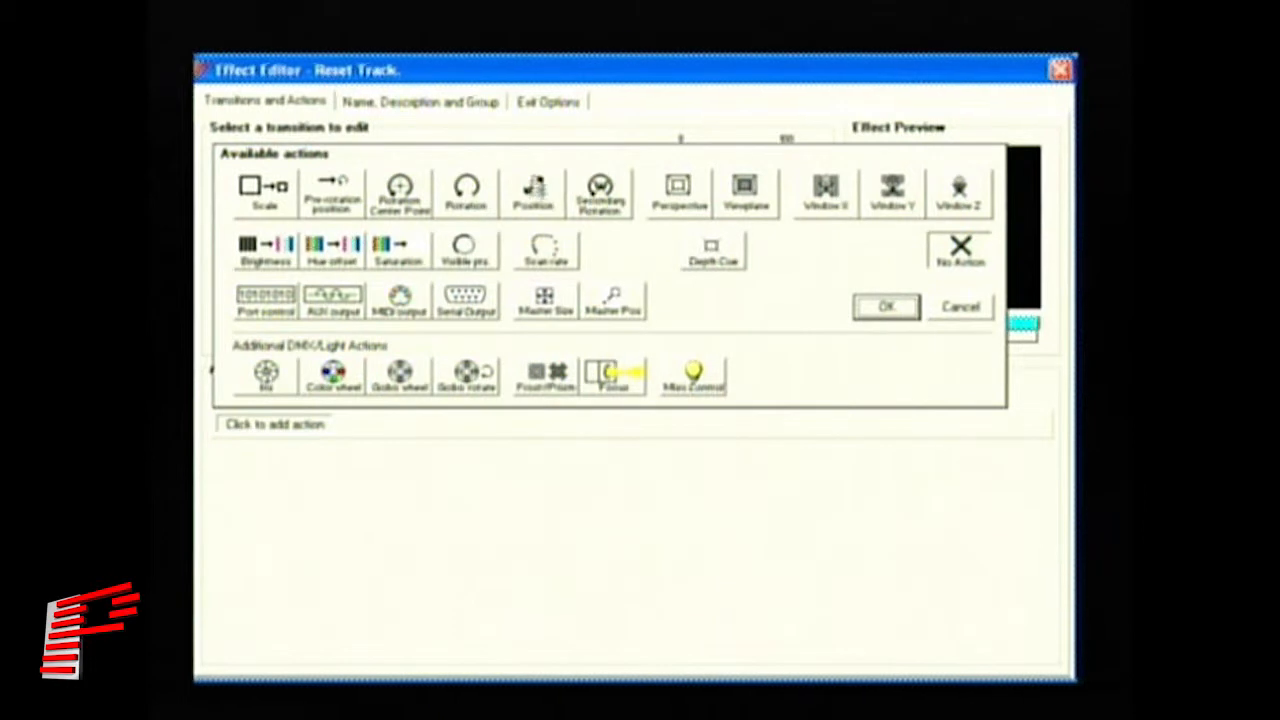
- Add a position action to the second transition, drag it to X -171, and preview
{"action": "left_click", "coordinate": [535, 200]}
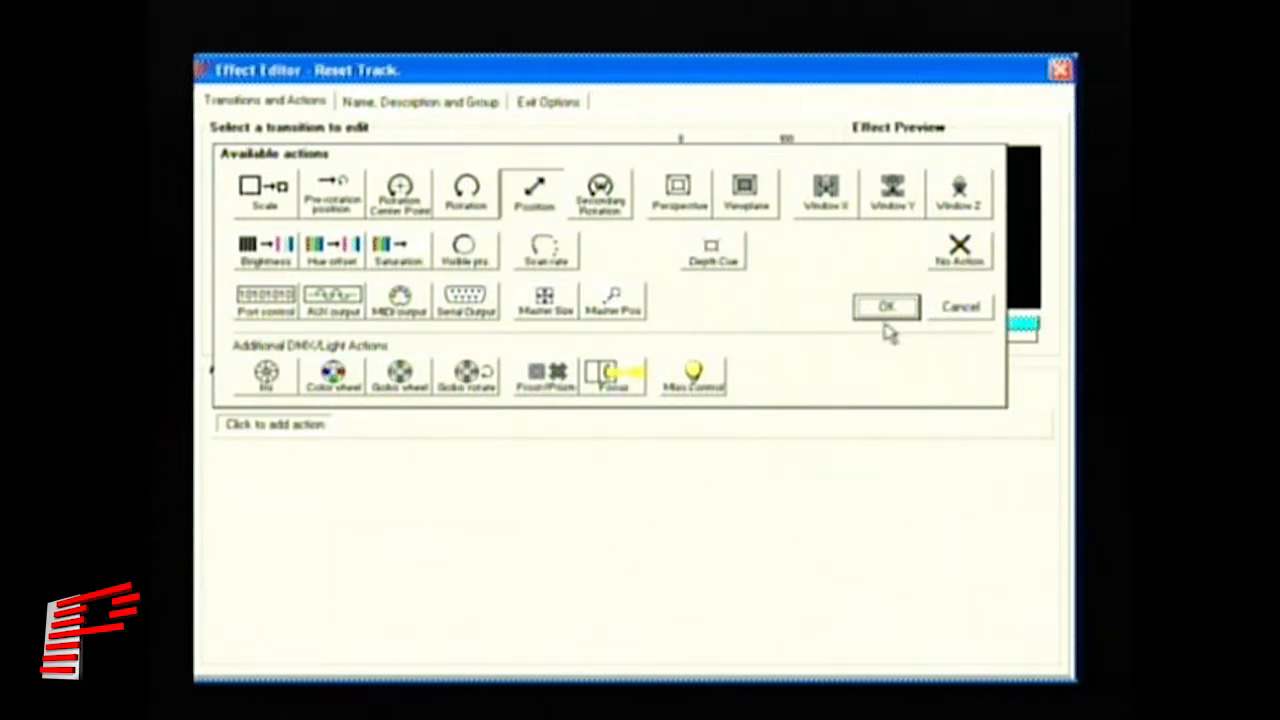
{"action": "left_click", "coordinate": [891, 314]}
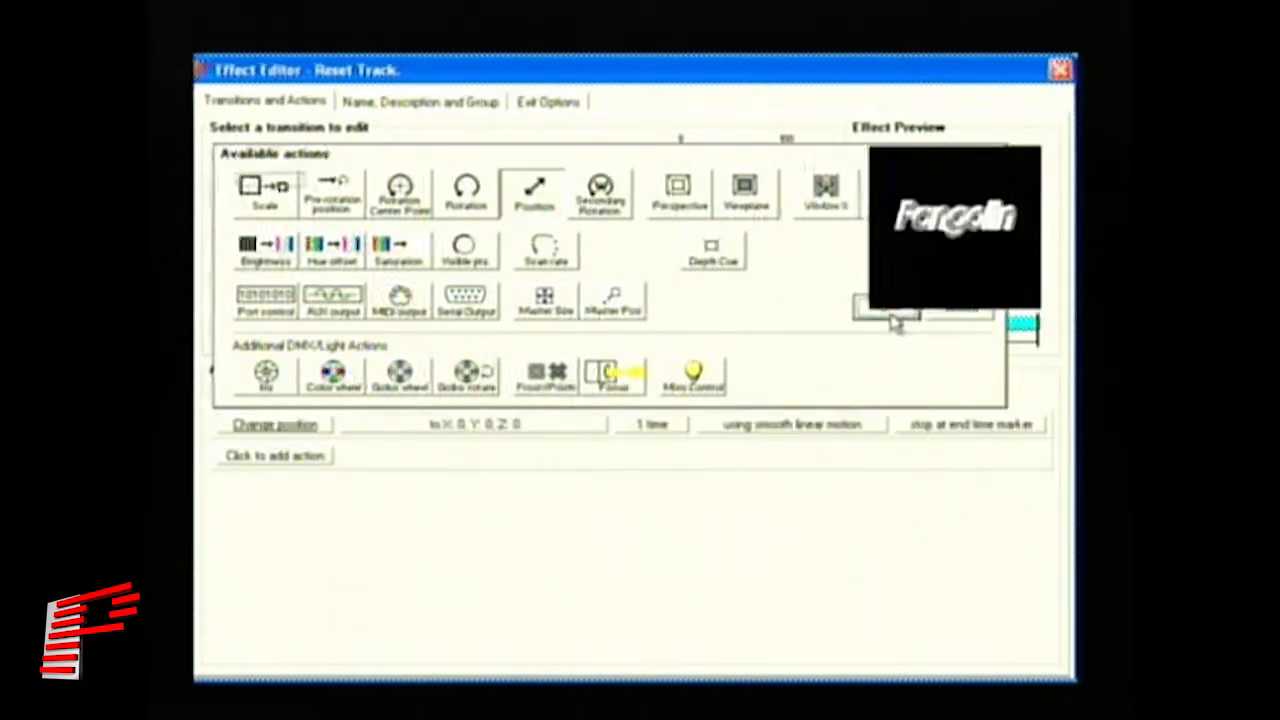
{"action": "left_click", "coordinate": [487, 431]}
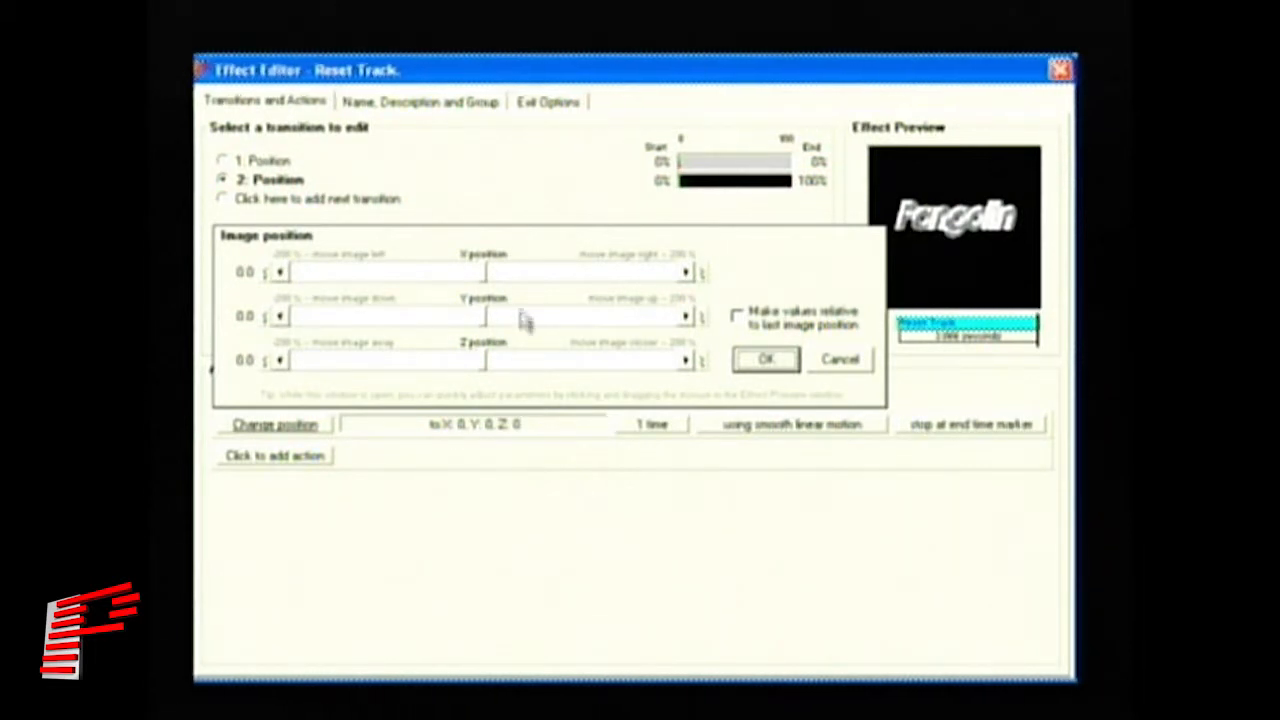
{"action": "left_click_drag", "start_coordinate": [486, 277], "coordinate": [429, 283]}
{"action": "left_click_drag", "start_coordinate": [429, 283], "coordinate": [403, 289]}
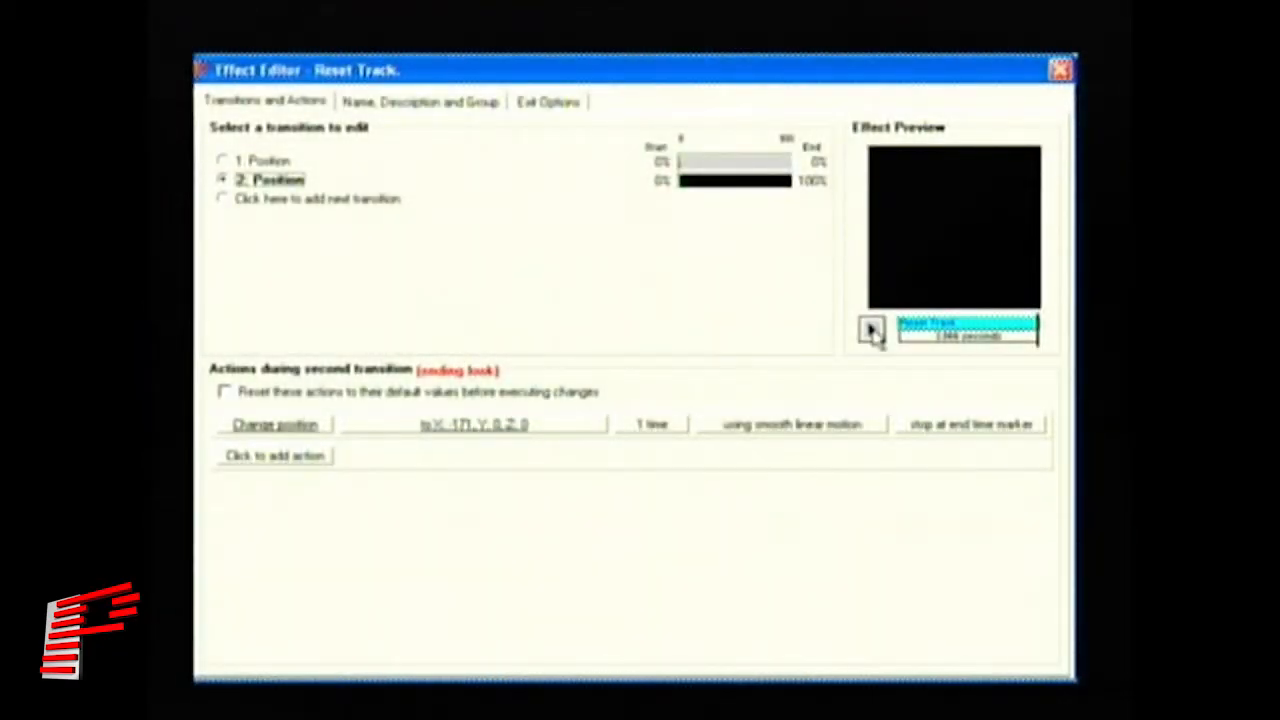
{"action": "left_click", "coordinate": [871, 331]}
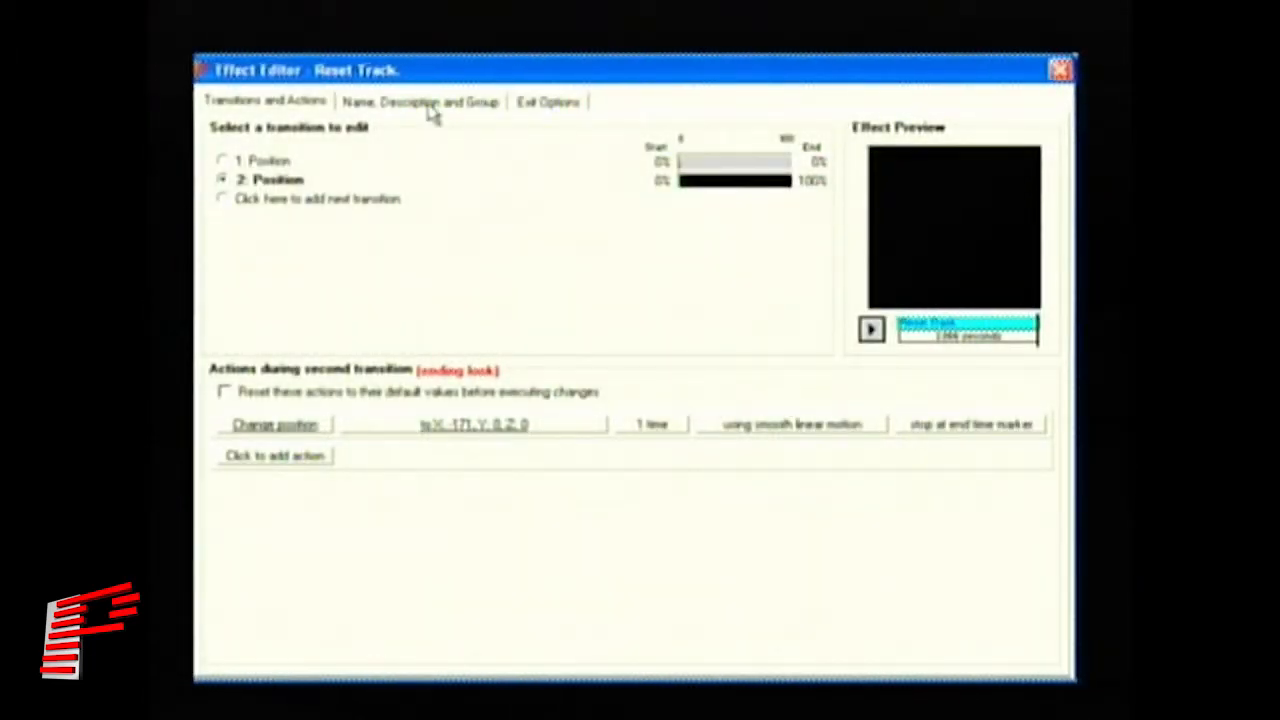
- Rename the effect 'Scrolling text' with the description 'Scrolling text right to left'
{"action": "left_click", "coordinate": [432, 104]}
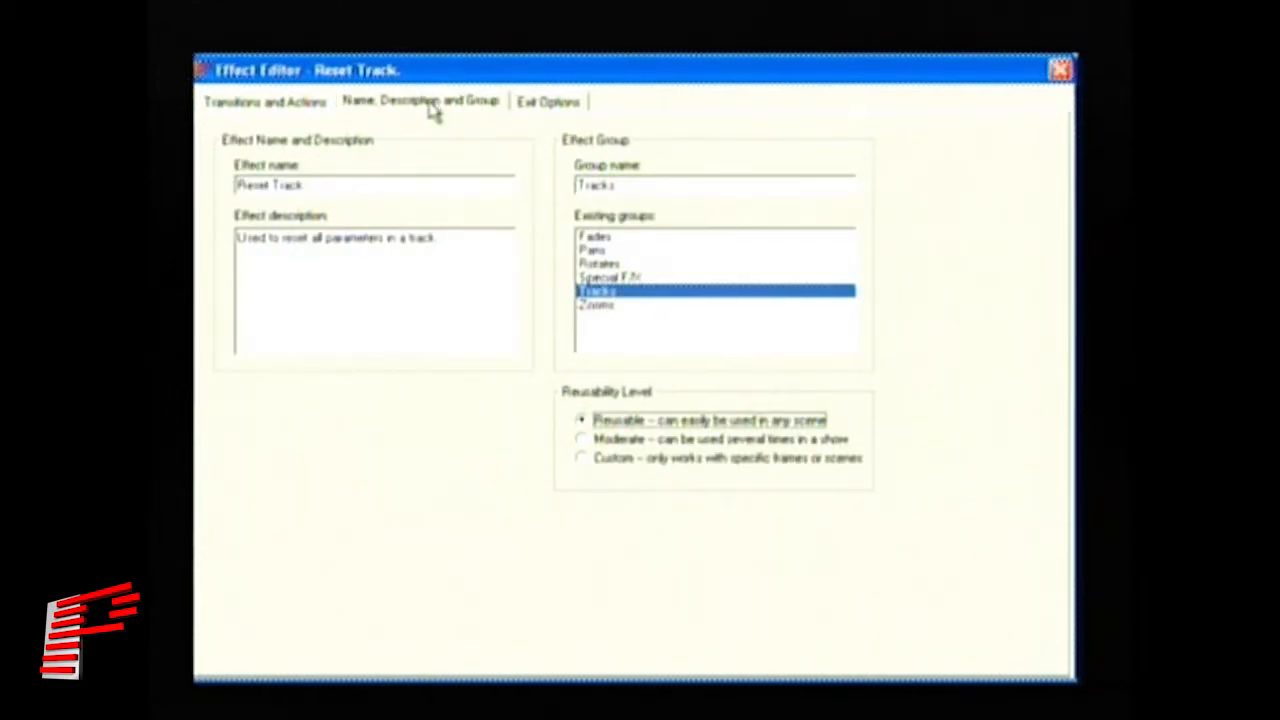
{"action": "left_click_drag", "start_coordinate": [322, 184], "coordinate": [198, 197]}
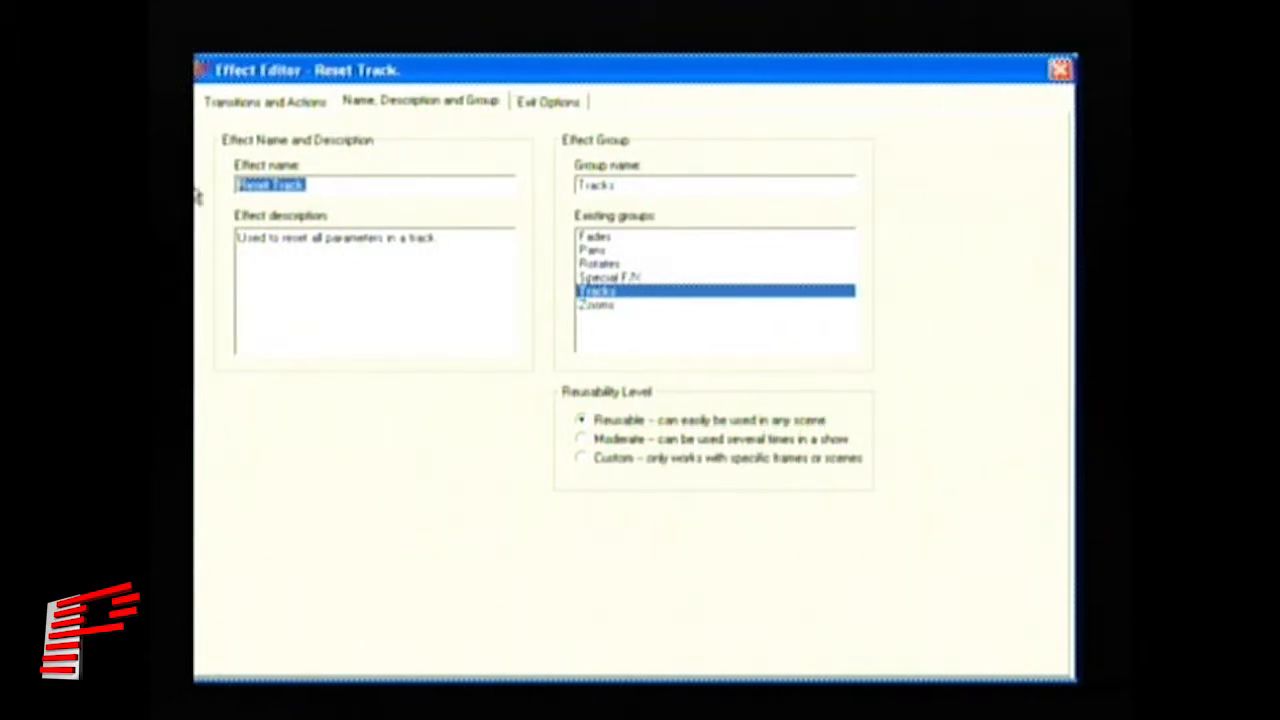
{"action": "type", "text": "Scrolling text"}
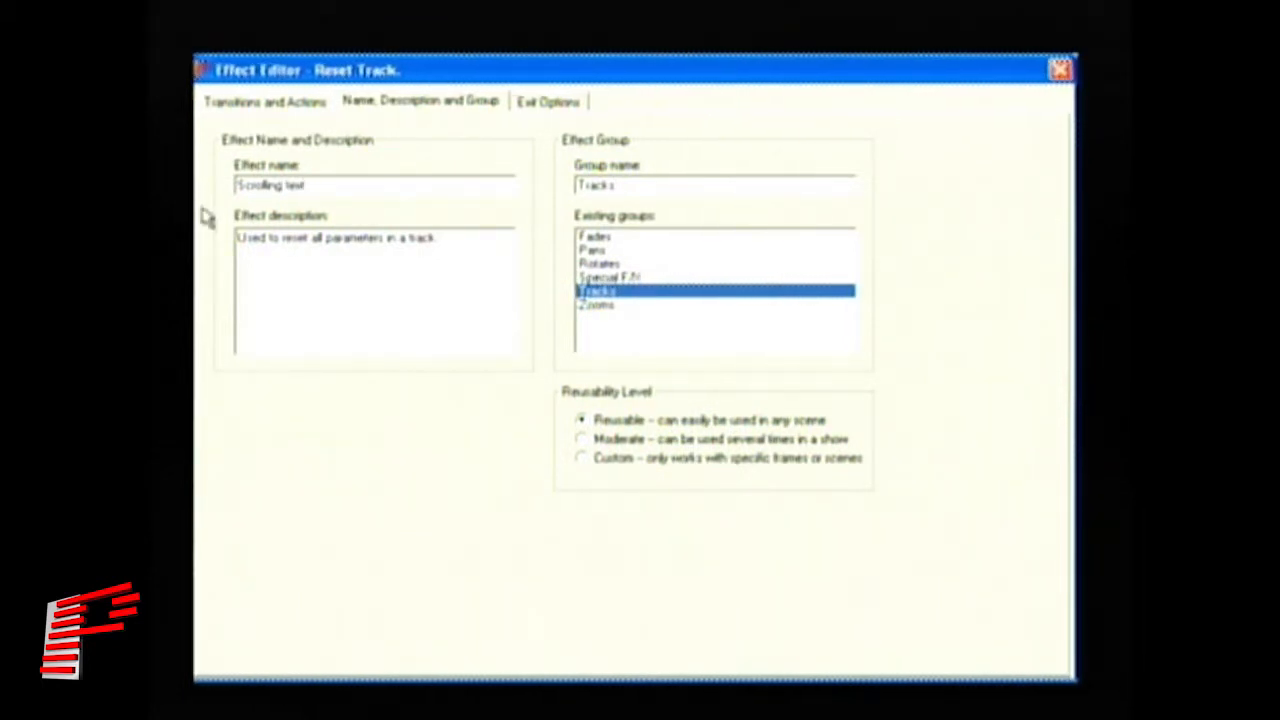
{"action": "left_click_drag", "start_coordinate": [463, 246], "coordinate": [228, 258]}
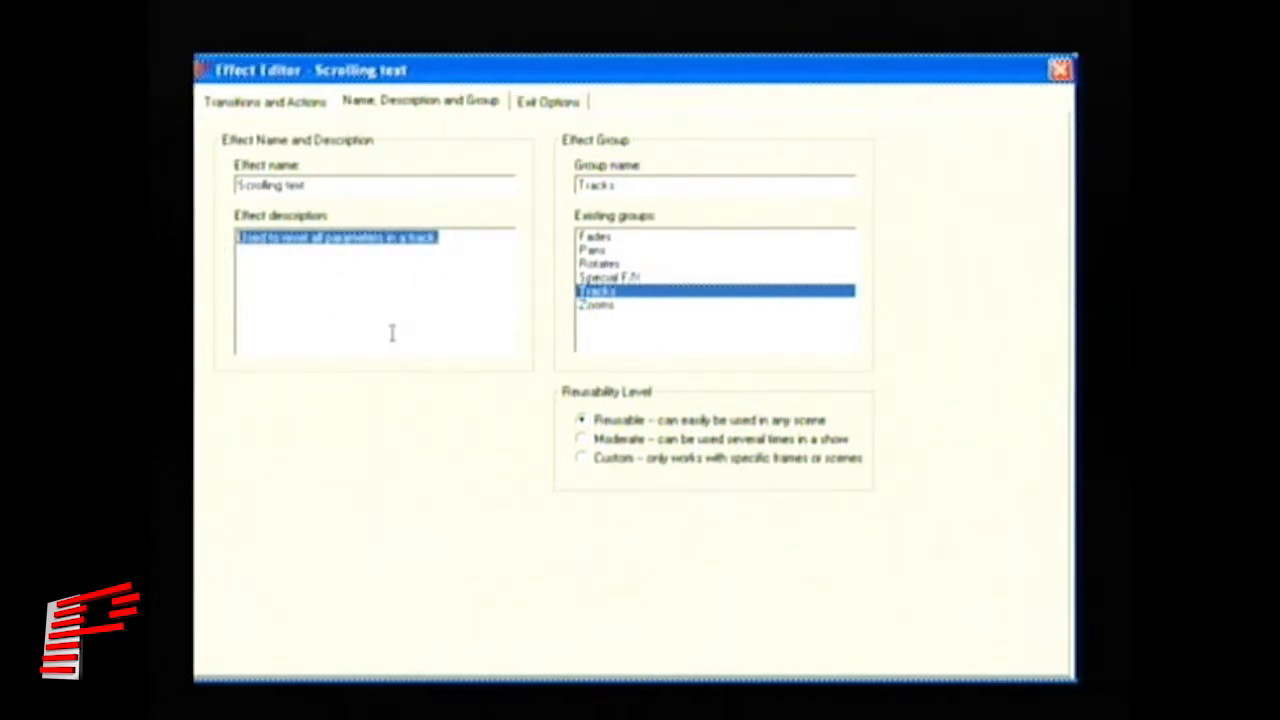
{"action": "type", "text": "Scrolling text right to left"}
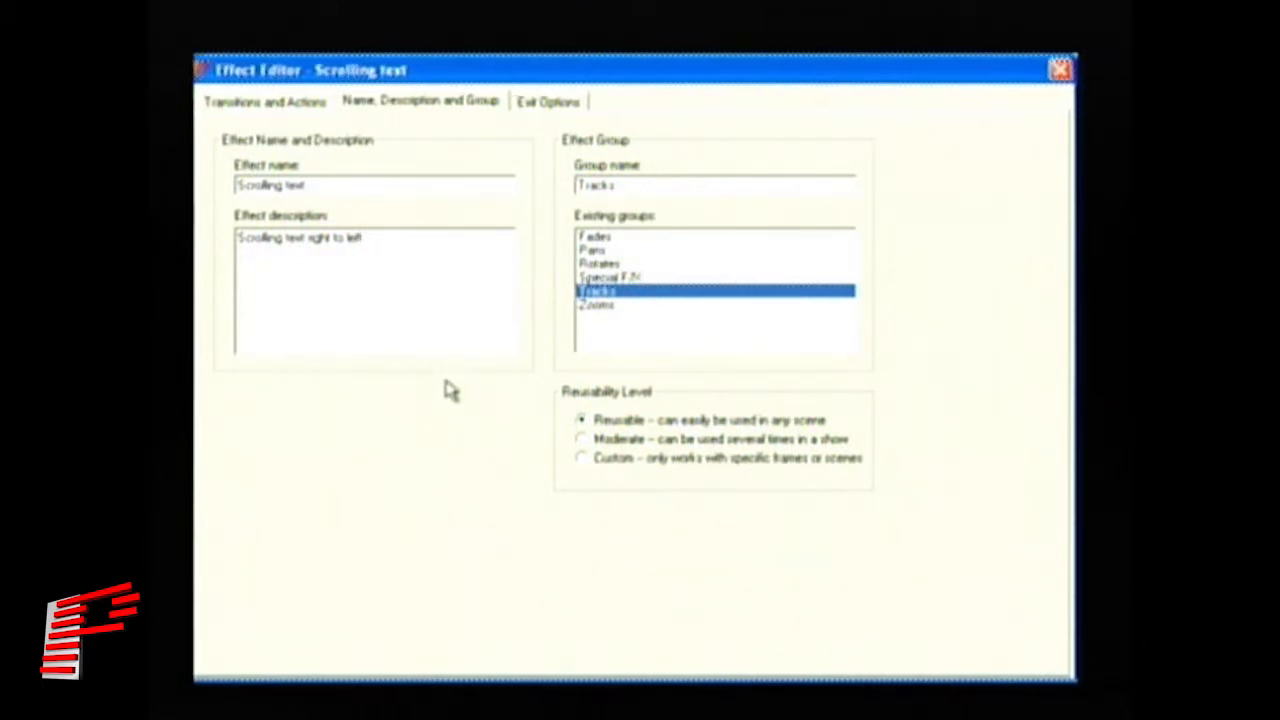
{"action": "left_click", "coordinate": [550, 110]}
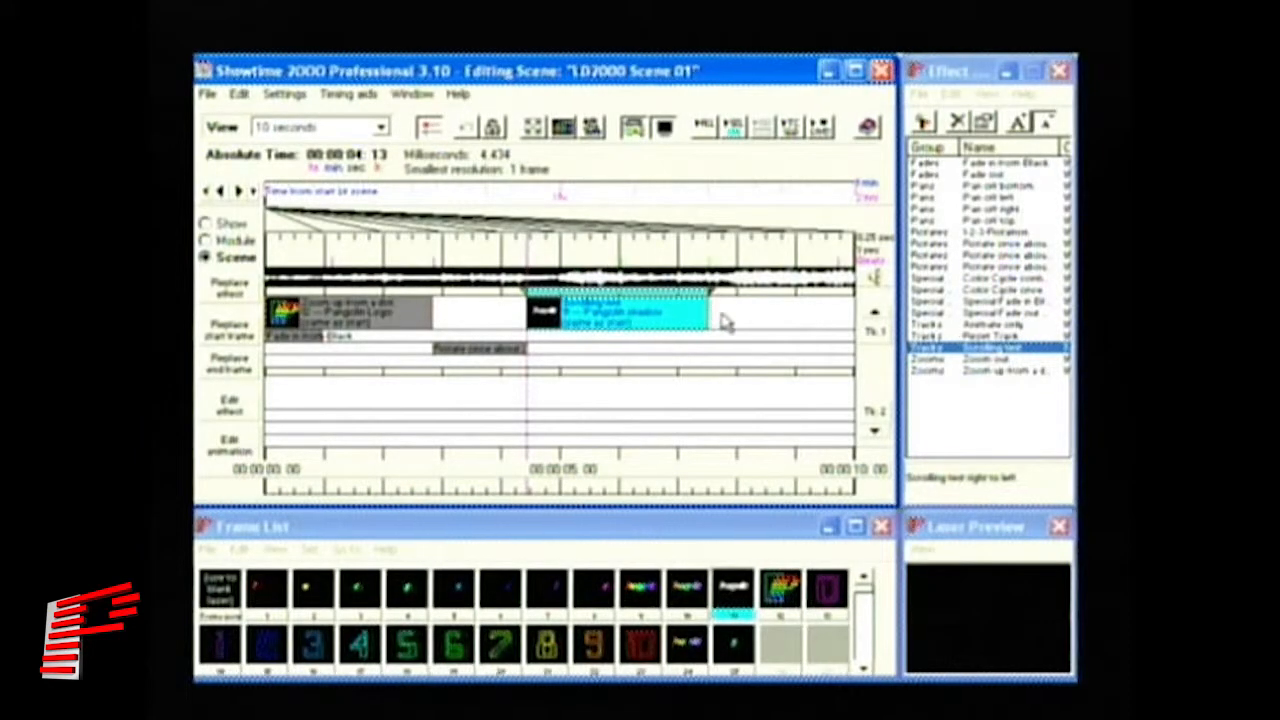
- Stretch the Scrolling text event to about 9.2 seconds and play back the scene
{"action": "left_click_drag", "start_coordinate": [709, 316], "coordinate": [788, 324]}
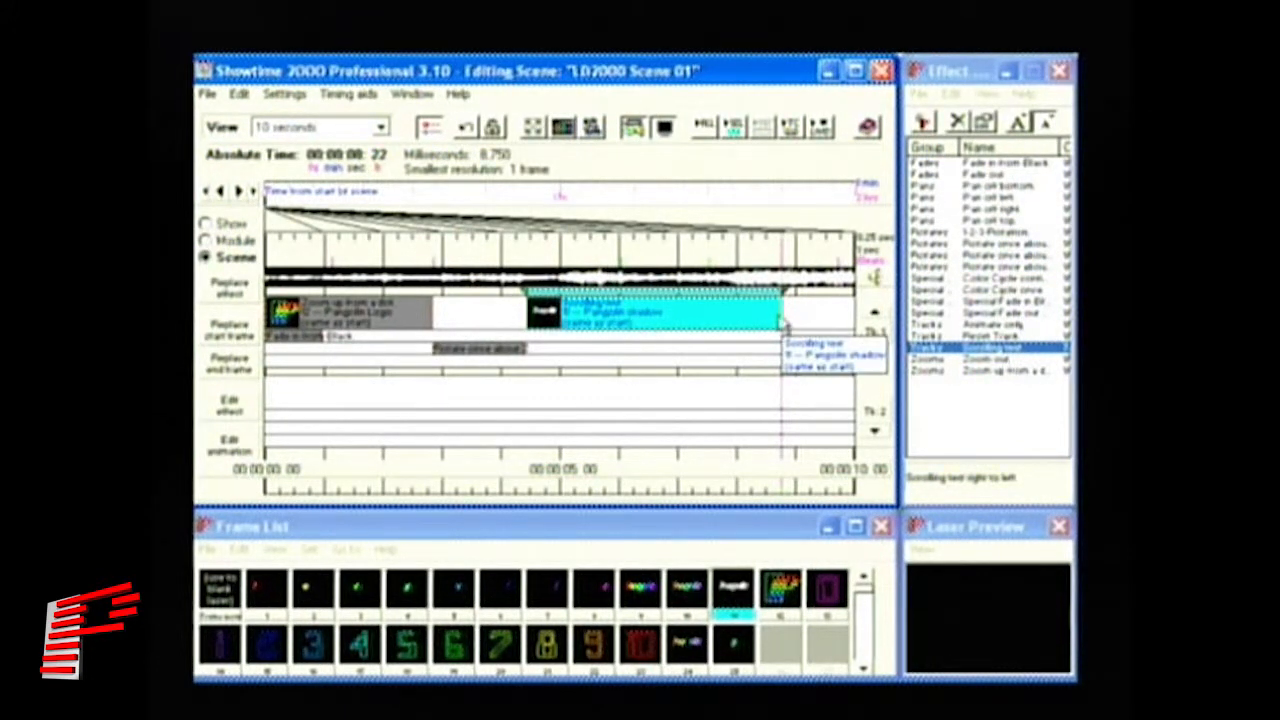
{"action": "left_click_drag", "start_coordinate": [777, 320], "coordinate": [576, 318]}
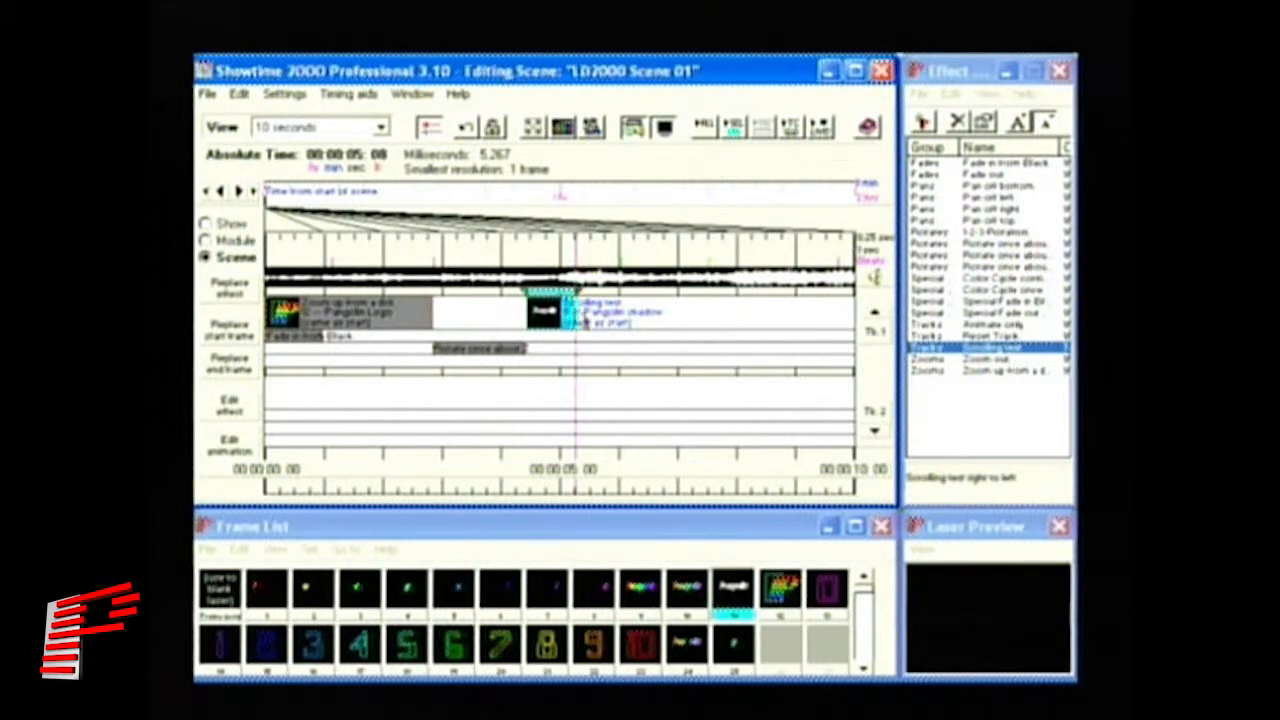
{"action": "left_click", "coordinate": [733, 127]}
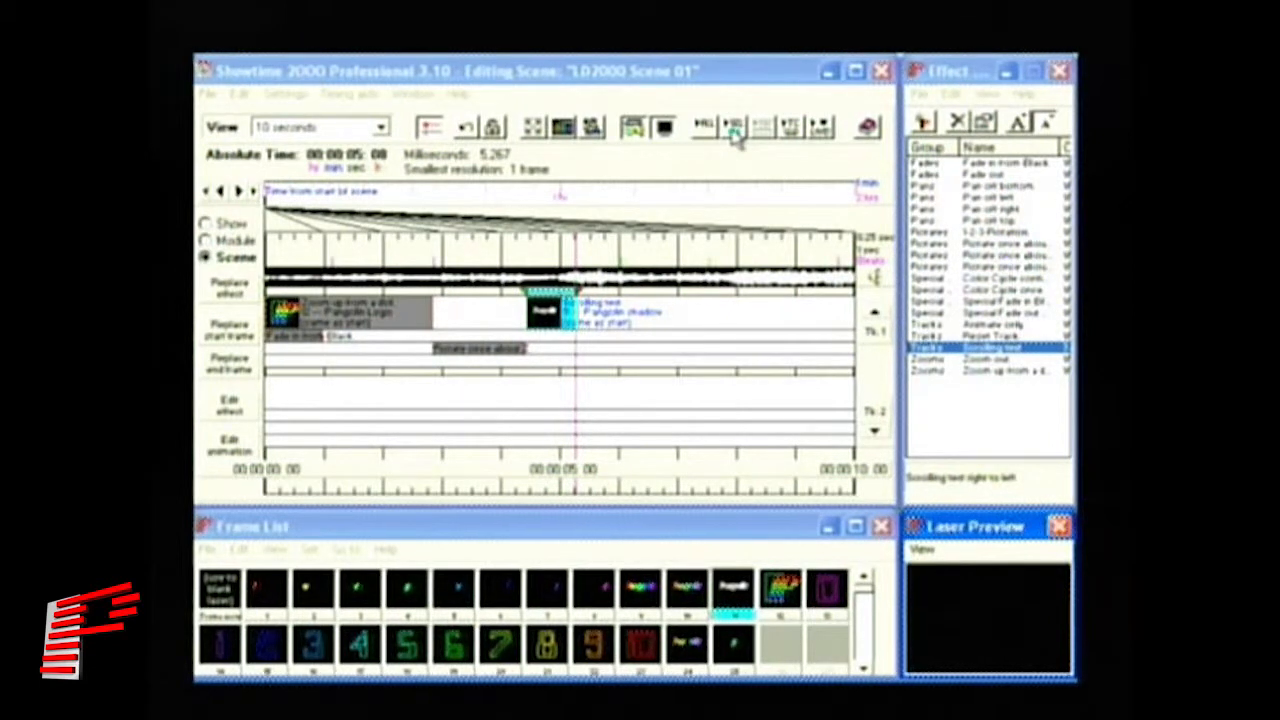
{"action": "left_click_drag", "start_coordinate": [576, 314], "coordinate": [808, 314]}
{"action": "left_click", "coordinate": [733, 127]}
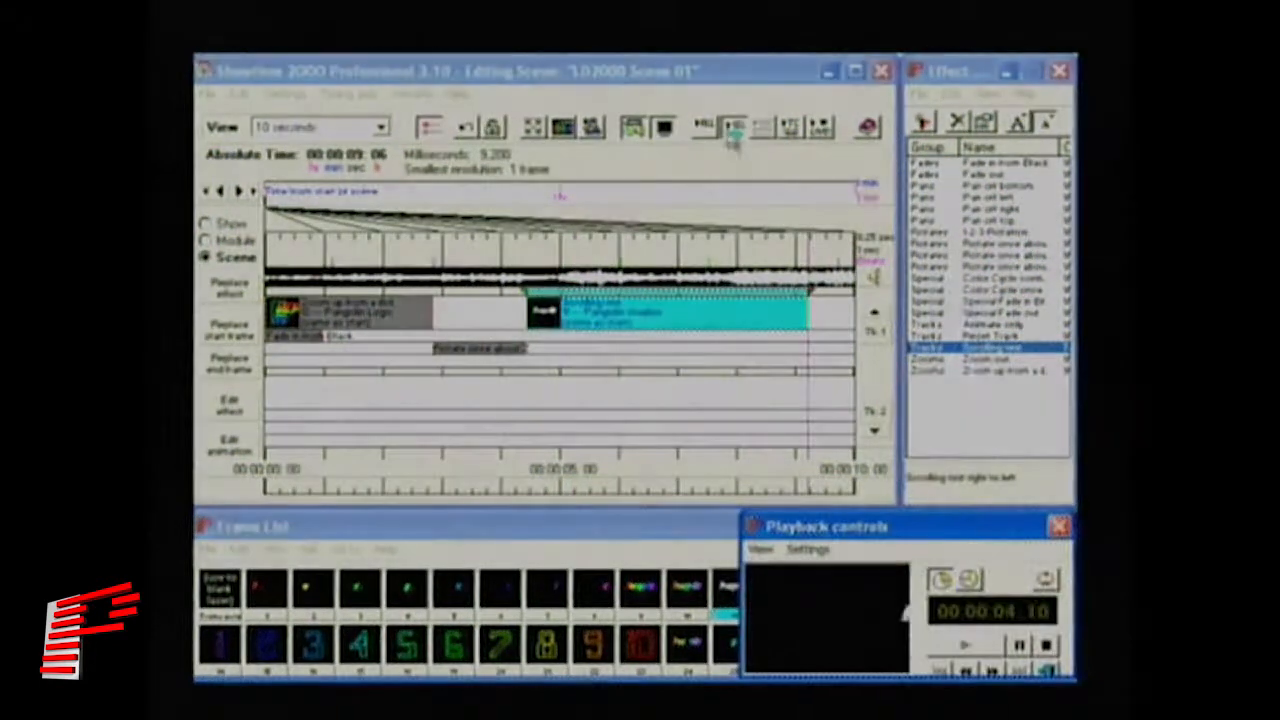
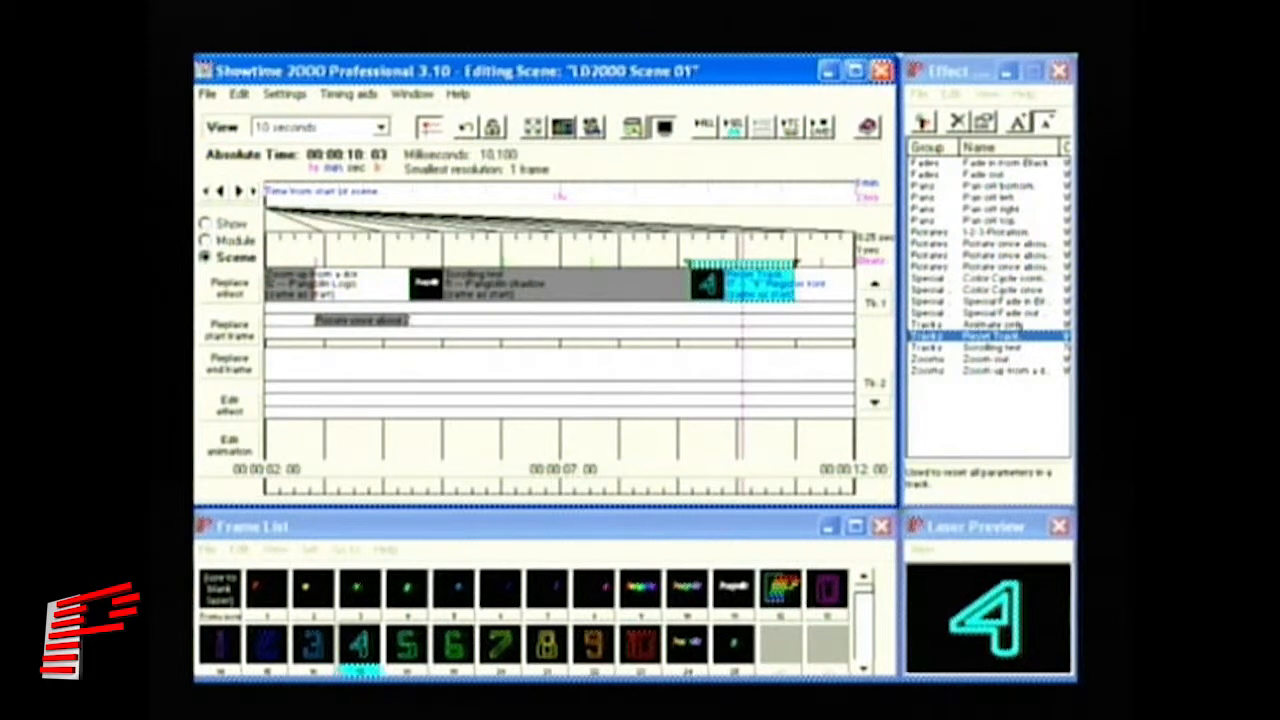
- End the countdown clip on the purple 1 frame and preview the digits near ten seconds
{"action": "left_click", "coordinate": [224, 672]}
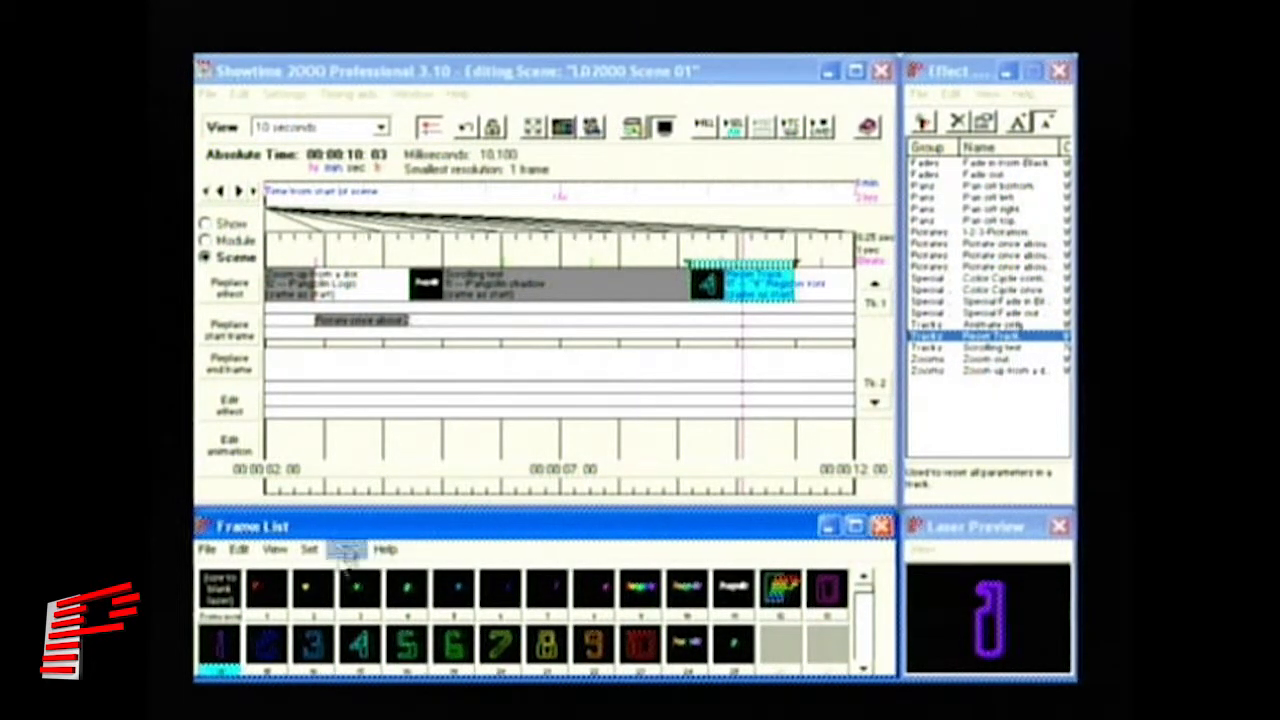
{"action": "left_click", "coordinate": [229, 368]}
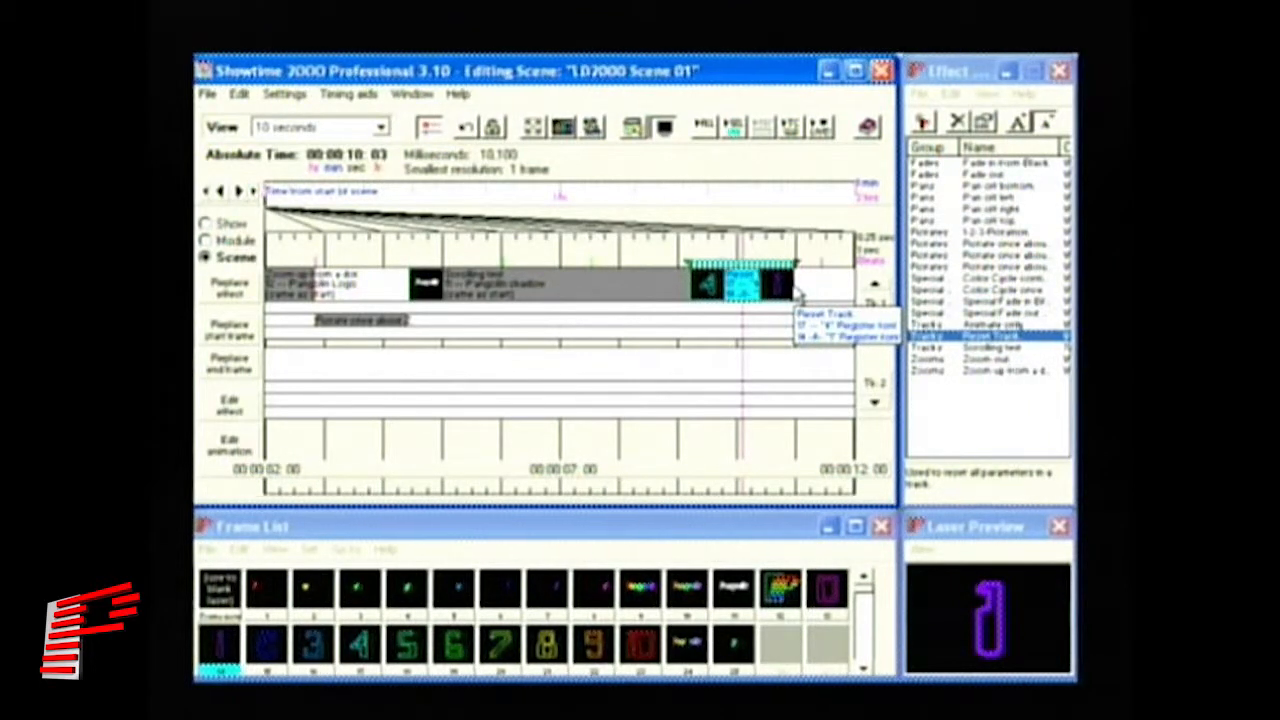
{"action": "left_click_drag", "start_coordinate": [718, 242], "coordinate": [793, 253]}
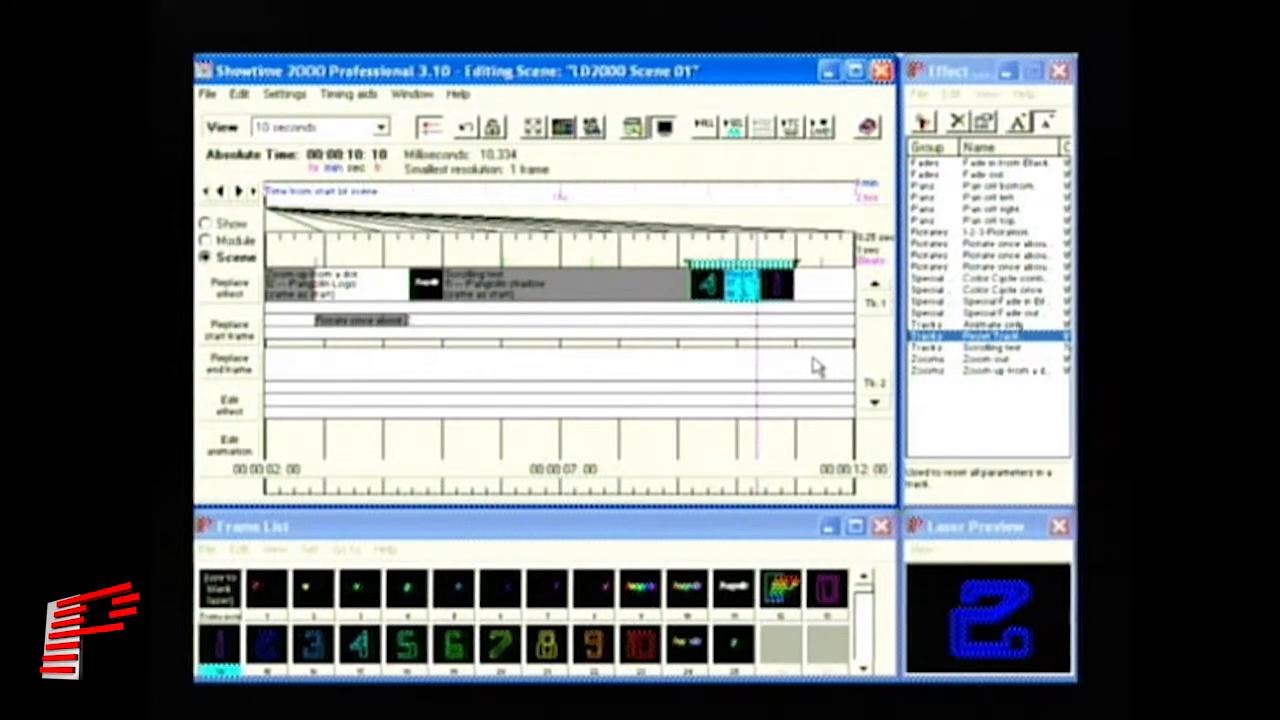
- Add a Reset Track effect with the pink '0' register frame right after the countdown
{"action": "left_click", "coordinate": [830, 593]}
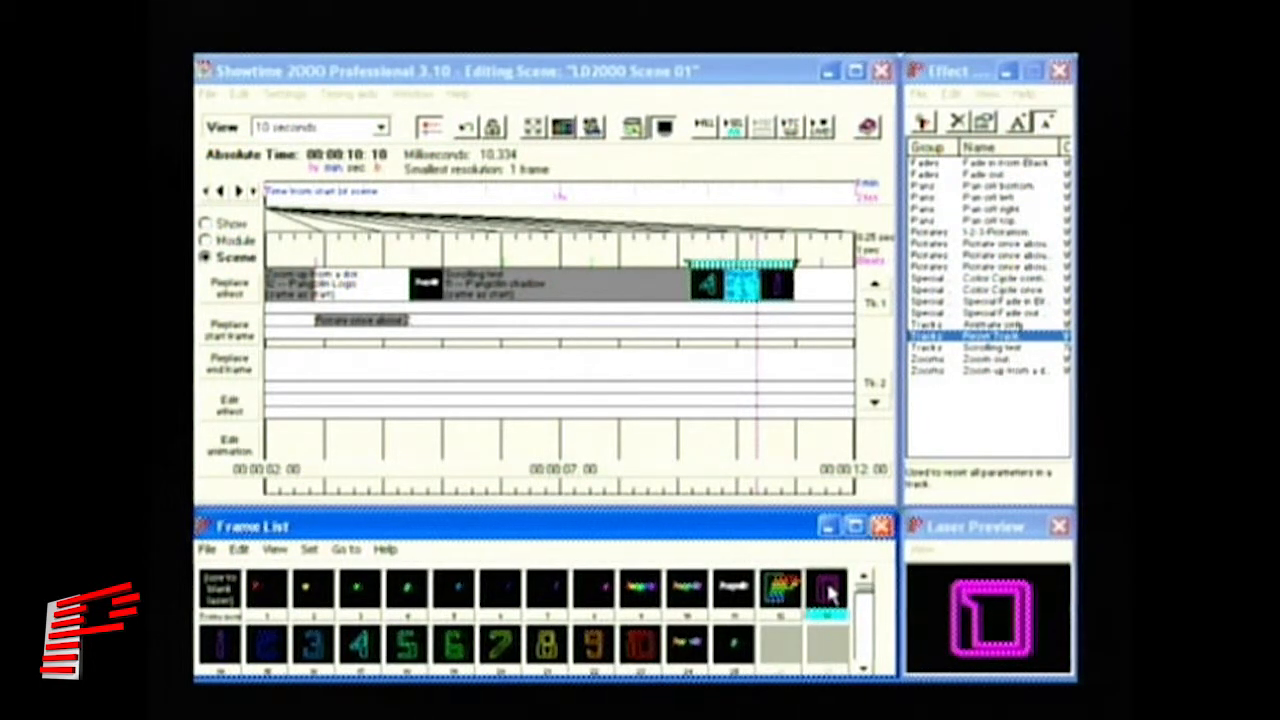
{"action": "left_click", "coordinate": [986, 338]}
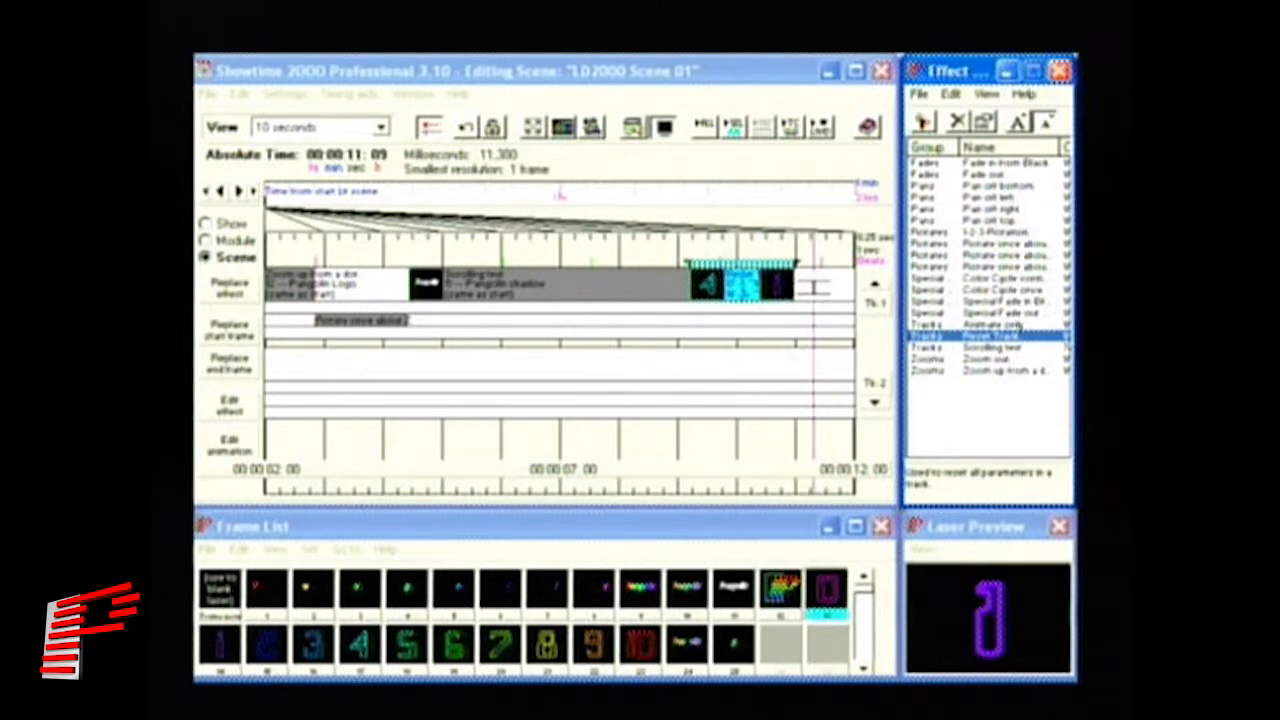
{"action": "left_click", "coordinate": [814, 288]}
{"action": "left_click_drag", "start_coordinate": [821, 290], "coordinate": [797, 285]}
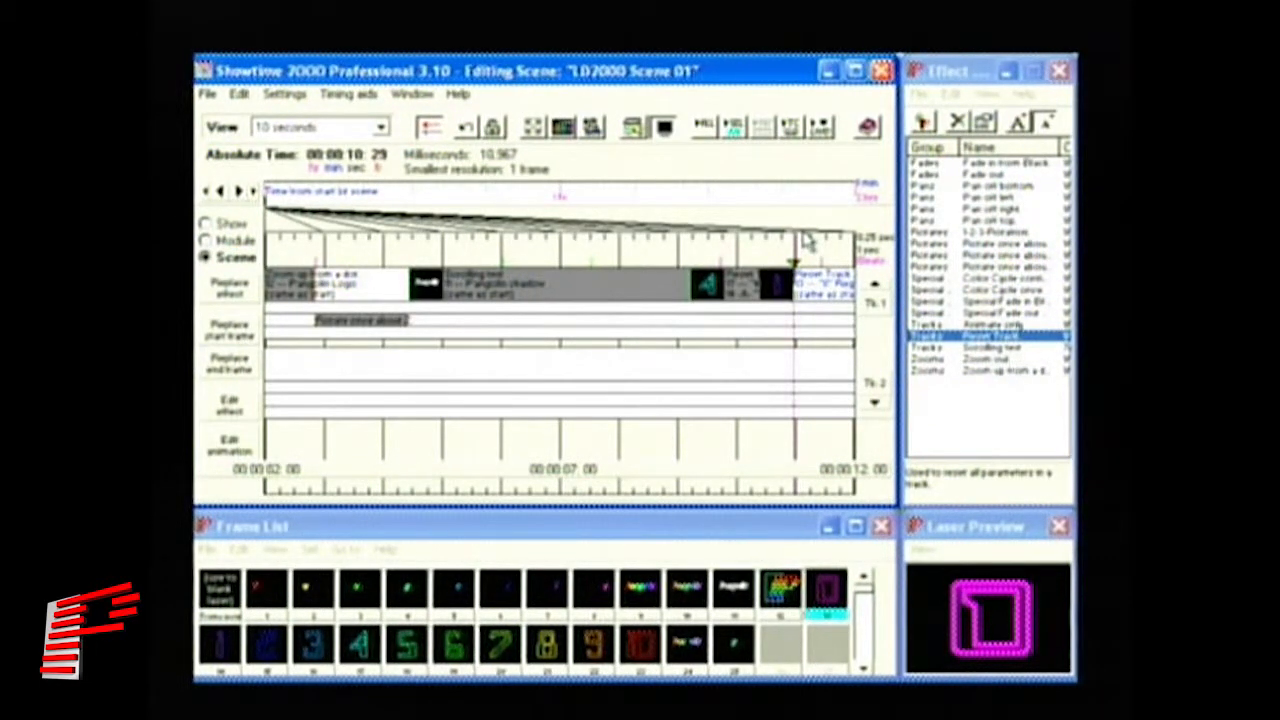
- Place an Animate only effect with the colourful Pangolin text frame on track 2 at 11:00
{"action": "left_click", "coordinate": [238, 192]}
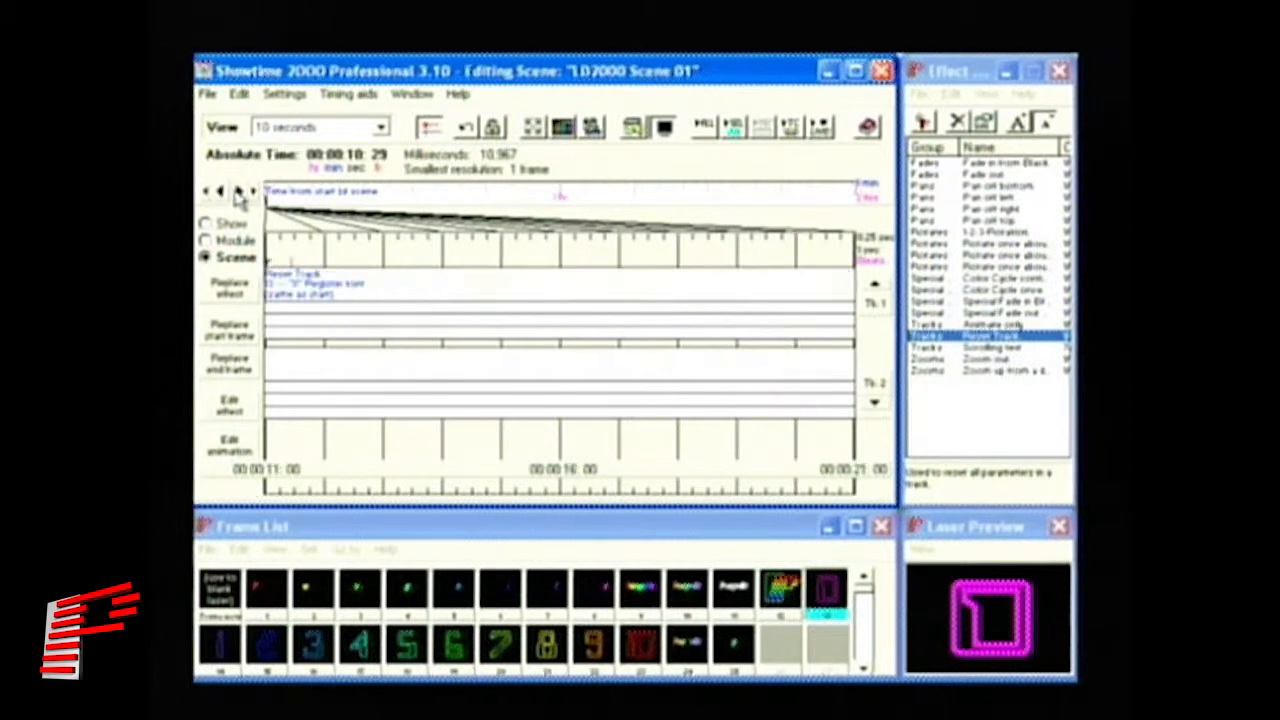
{"action": "left_click", "coordinate": [208, 196]}
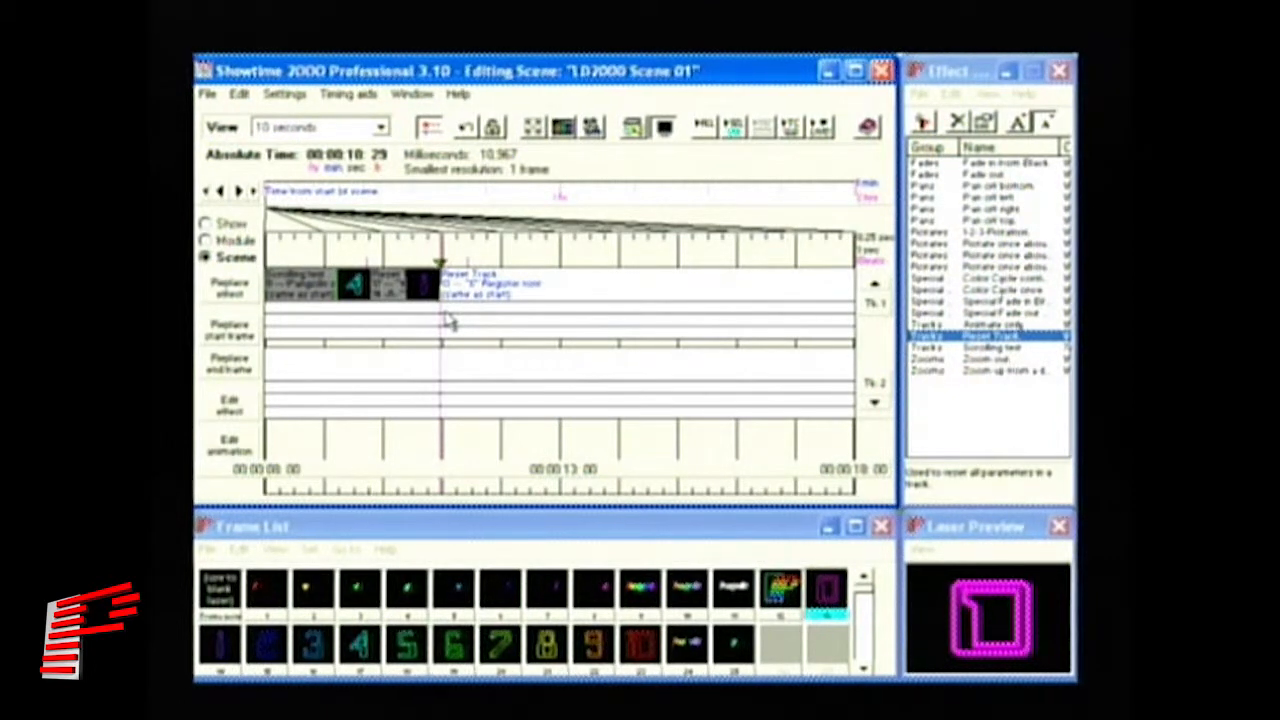
{"action": "left_click", "coordinate": [688, 645]}
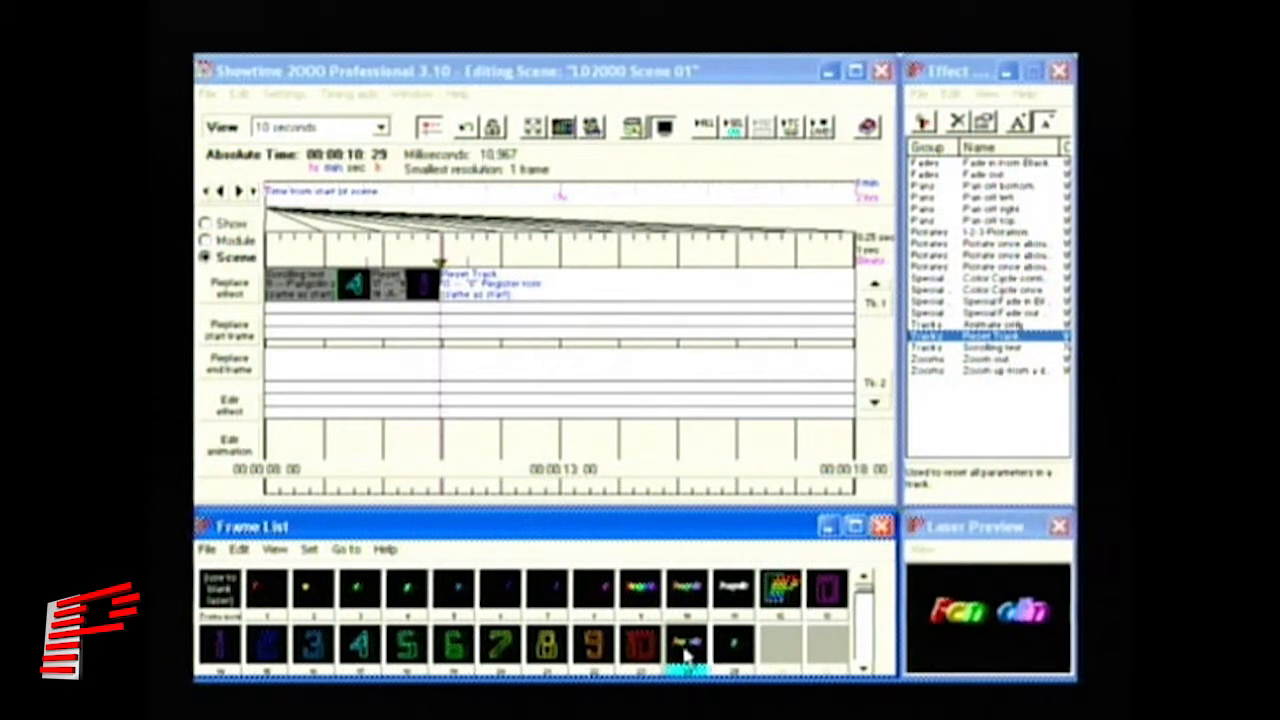
{"action": "left_click", "coordinate": [1010, 326]}
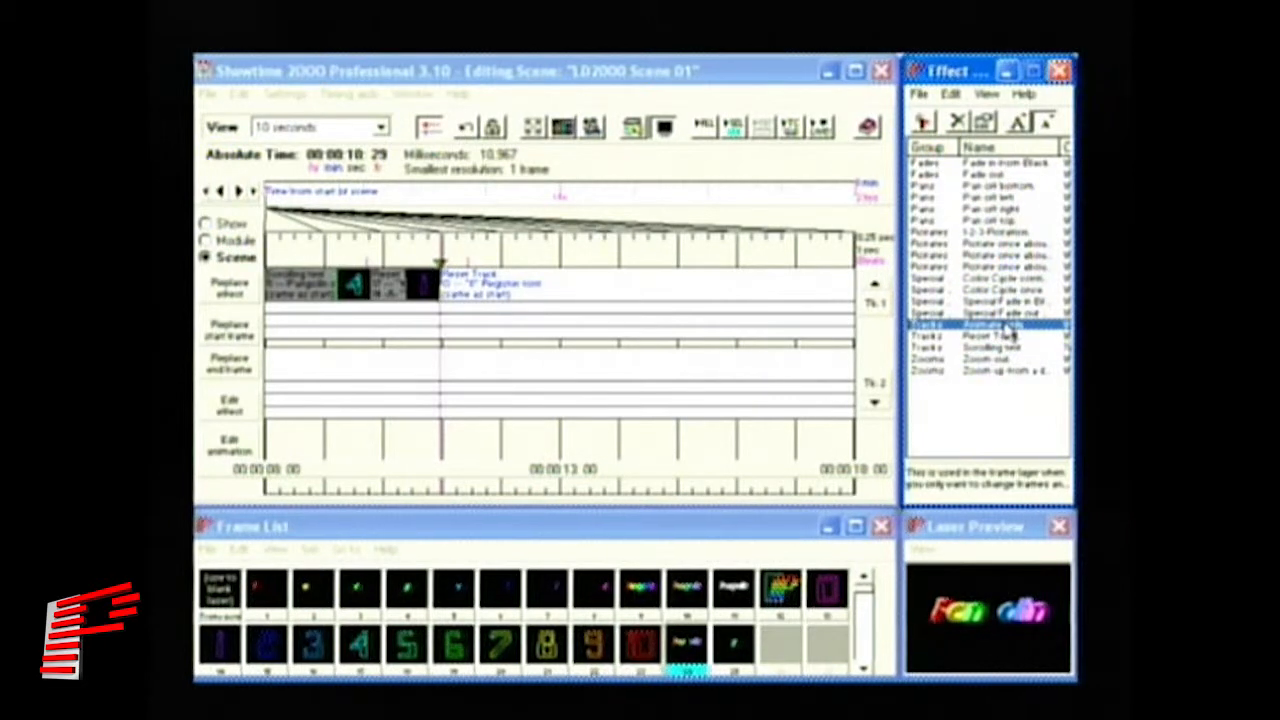
{"action": "left_click_drag", "start_coordinate": [1012, 334], "coordinate": [770, 248]}
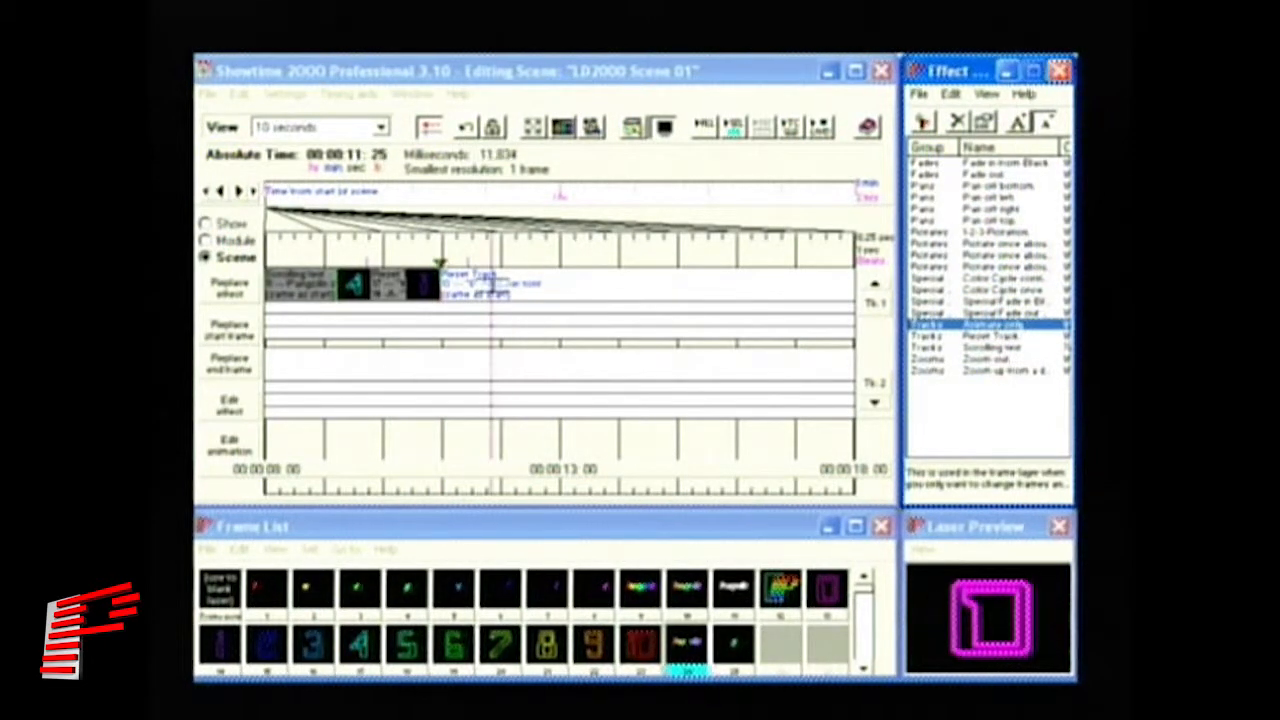
{"action": "left_click", "coordinate": [491, 286]}
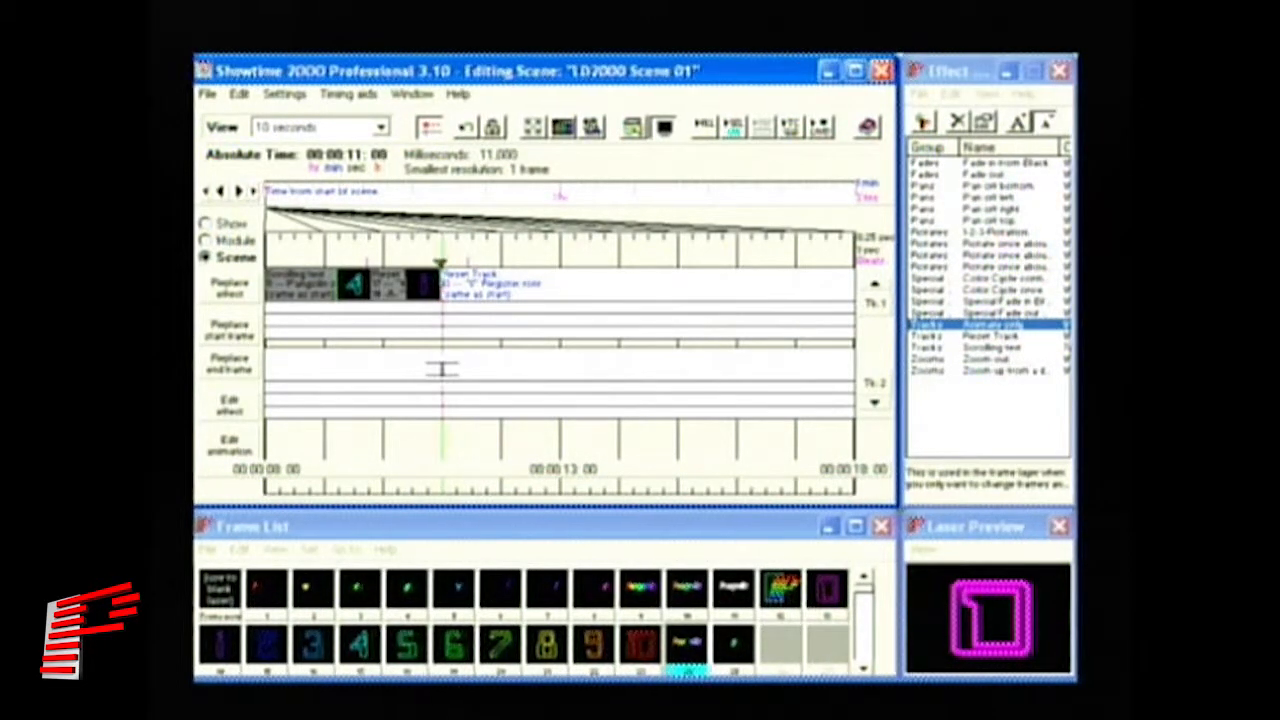
{"action": "left_click", "coordinate": [441, 369]}
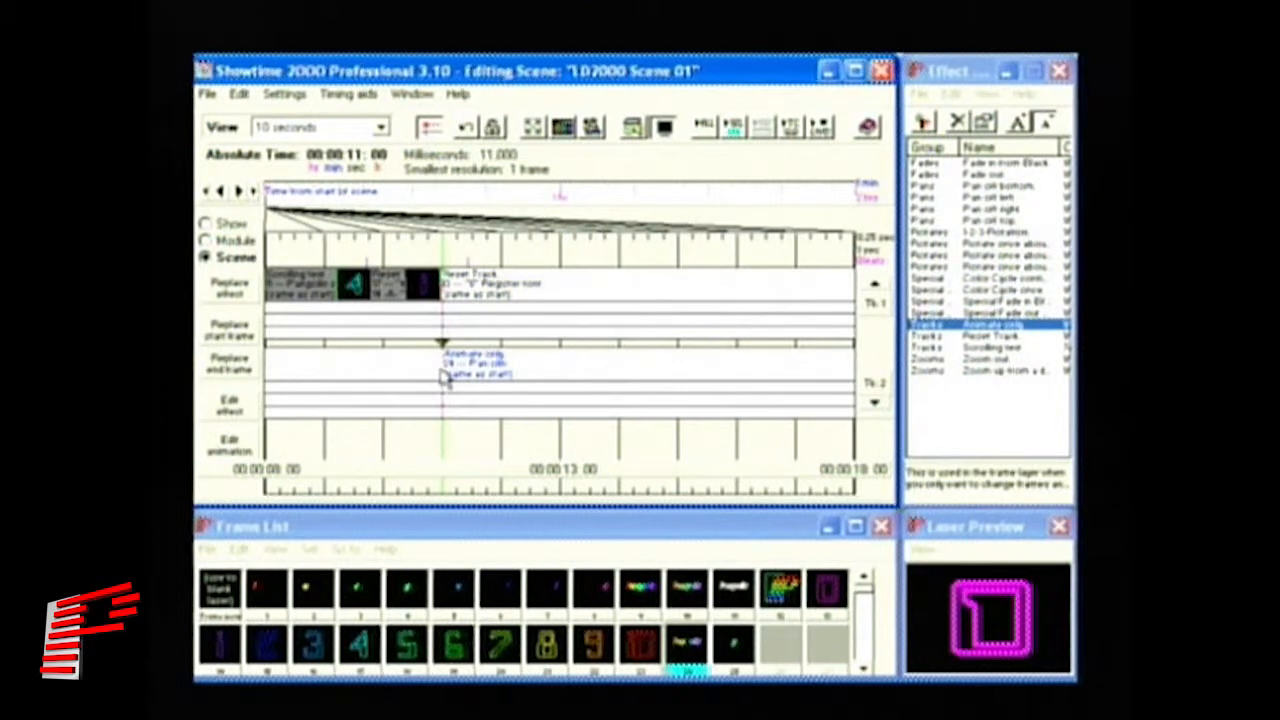
- Preview the scene around 11 seconds, then edit the Animate only effect
{"action": "left_click_drag", "start_coordinate": [386, 248], "coordinate": [452, 246]}
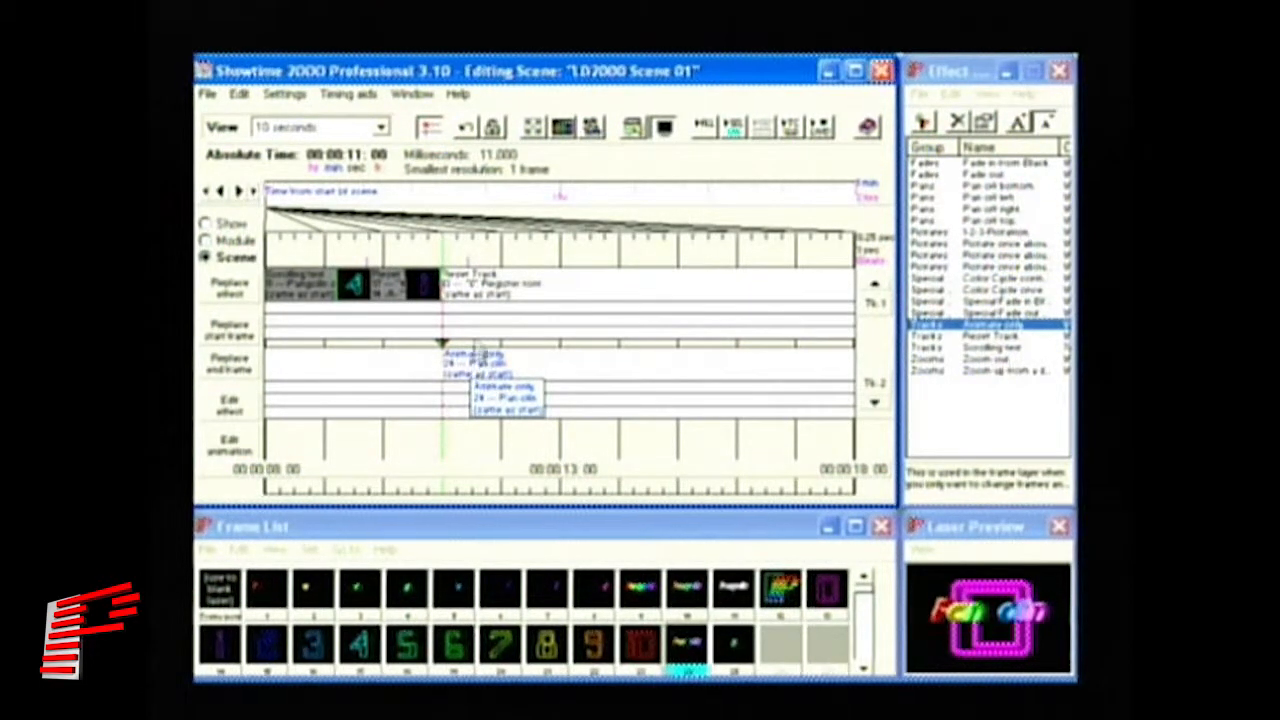
{"action": "left_click", "coordinate": [246, 414]}
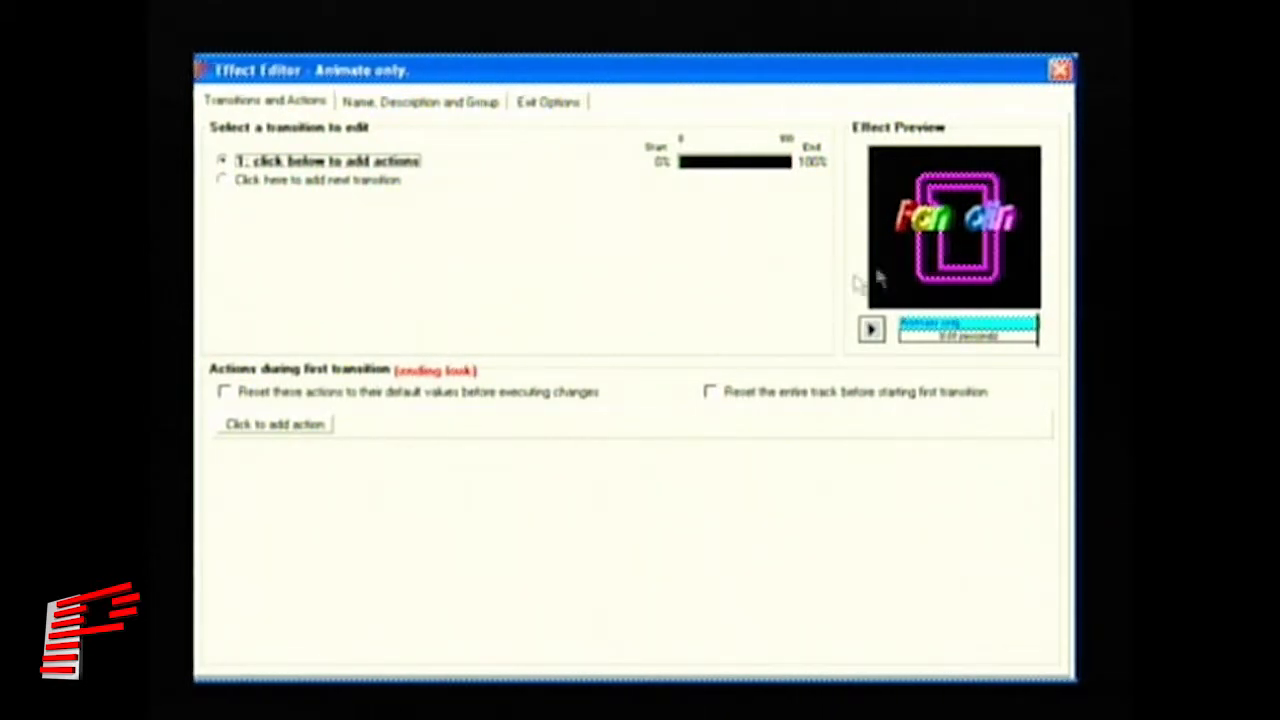
- Add a Position action that moves the Pangolin text down to about Y -70
{"action": "left_click", "coordinate": [296, 430]}
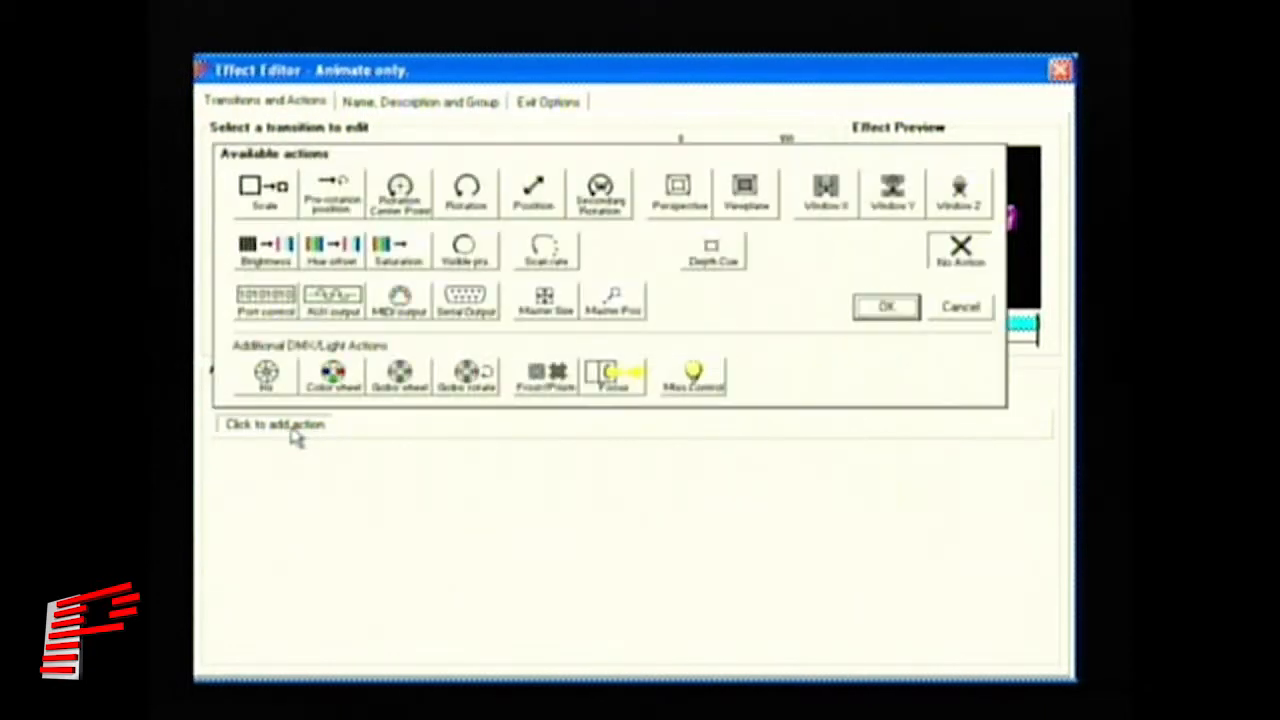
{"action": "left_click", "coordinate": [530, 200]}
{"action": "left_click", "coordinate": [886, 307]}
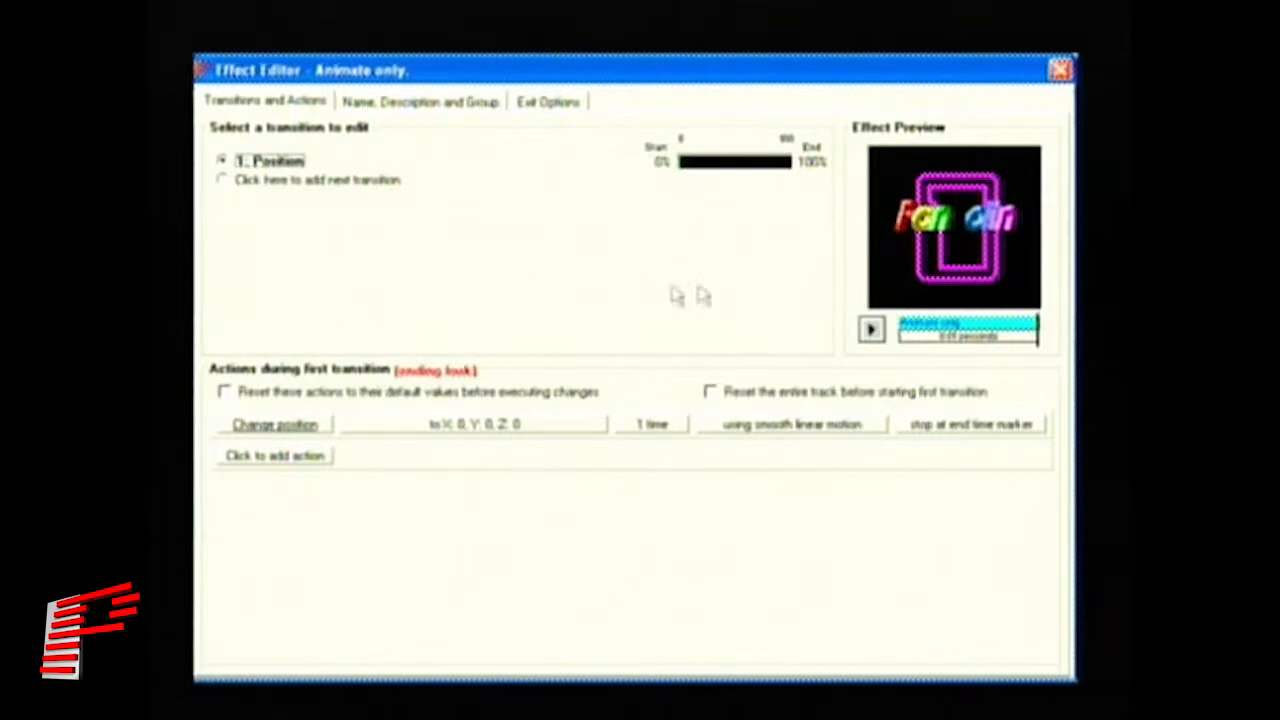
{"action": "left_click", "coordinate": [493, 427]}
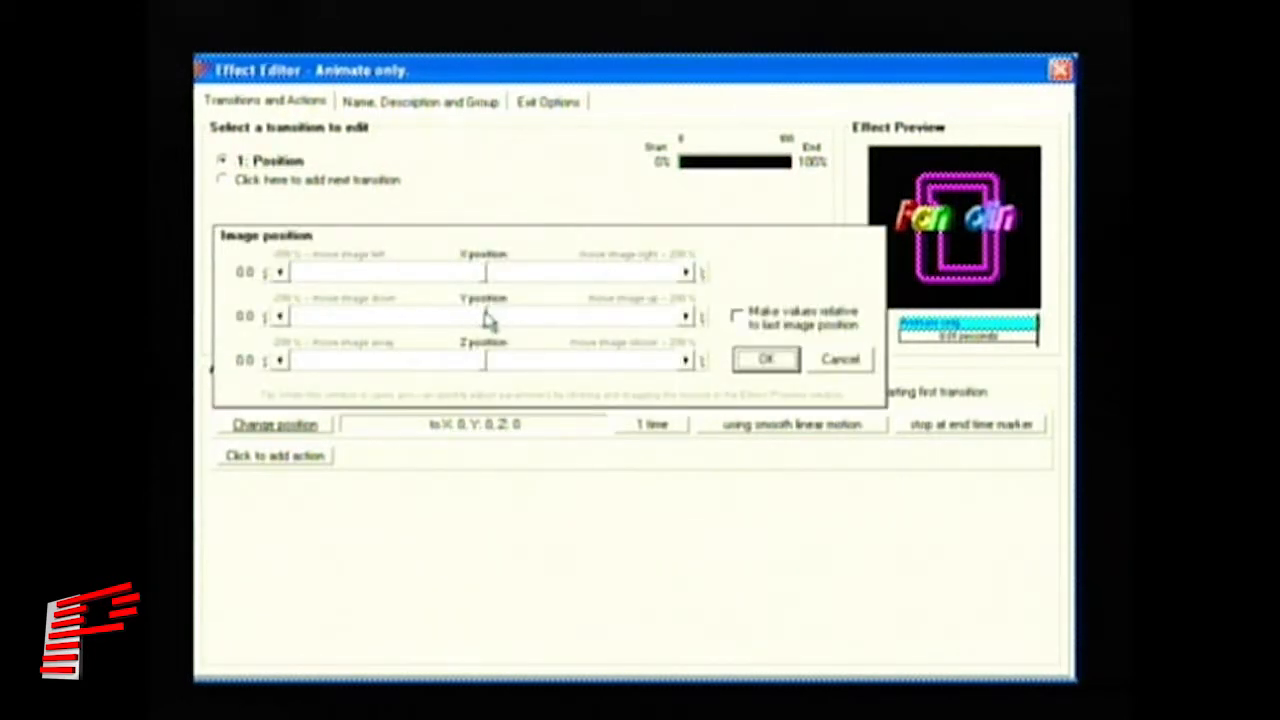
{"action": "left_click_drag", "start_coordinate": [487, 318], "coordinate": [422, 340]}
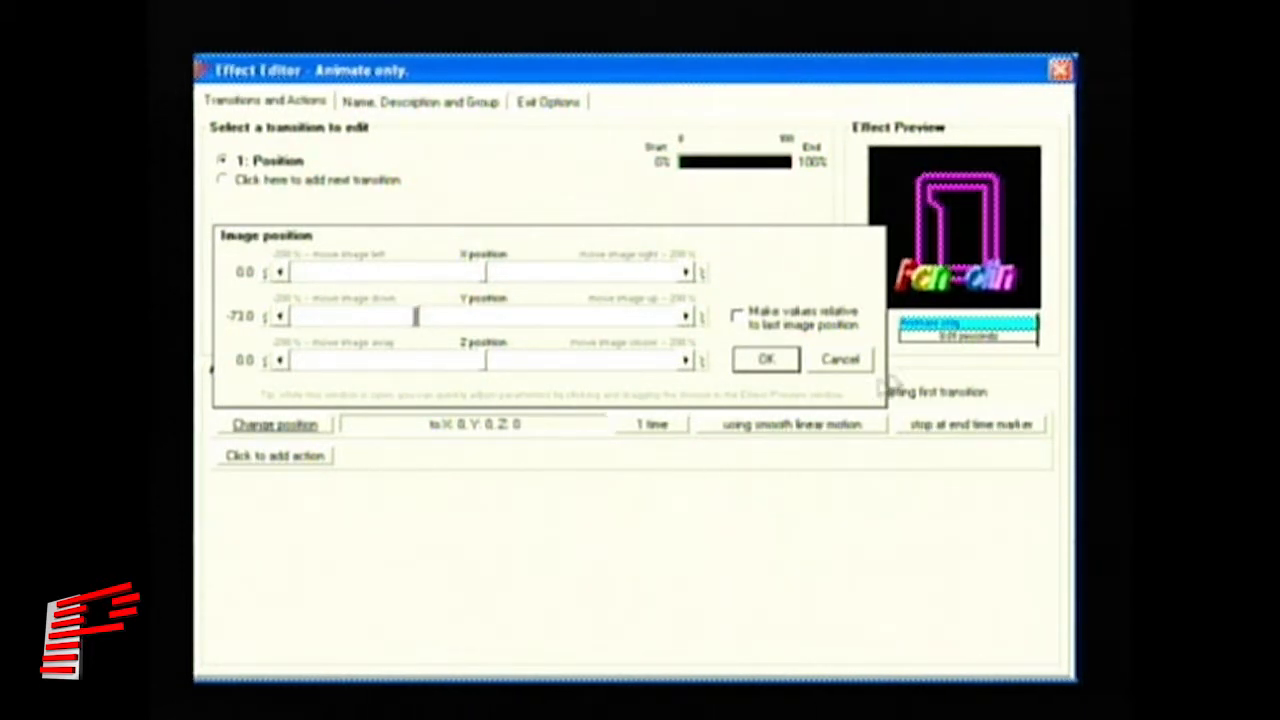
{"action": "mouse_move", "coordinate": [972, 285]}
{"action": "left_mouse_down"}
{"action": "mouse_move", "coordinate": [990, 175]}
{"action": "mouse_move", "coordinate": [975, 280]}
{"action": "left_mouse_up"}
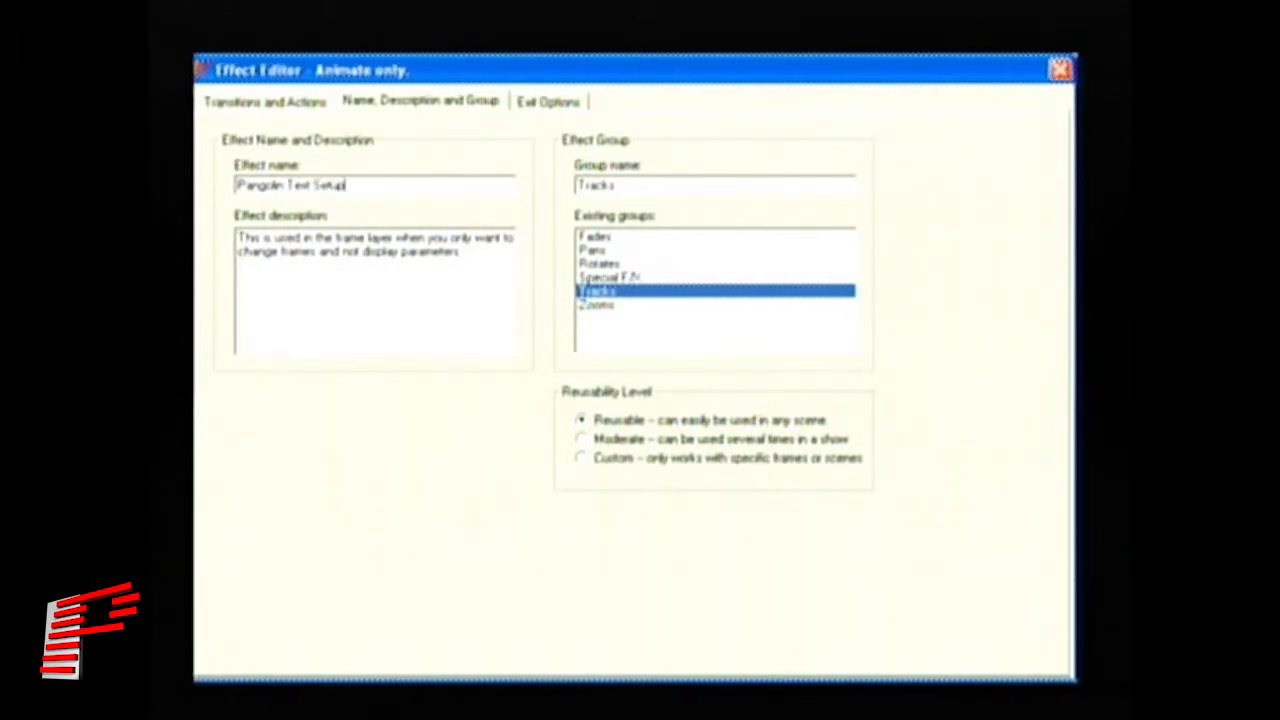
- Describe the effect as 'Moves Pangolin text to bottom' and save it as a new effect
{"action": "left_click_drag", "start_coordinate": [488, 264], "coordinate": [214, 232]}
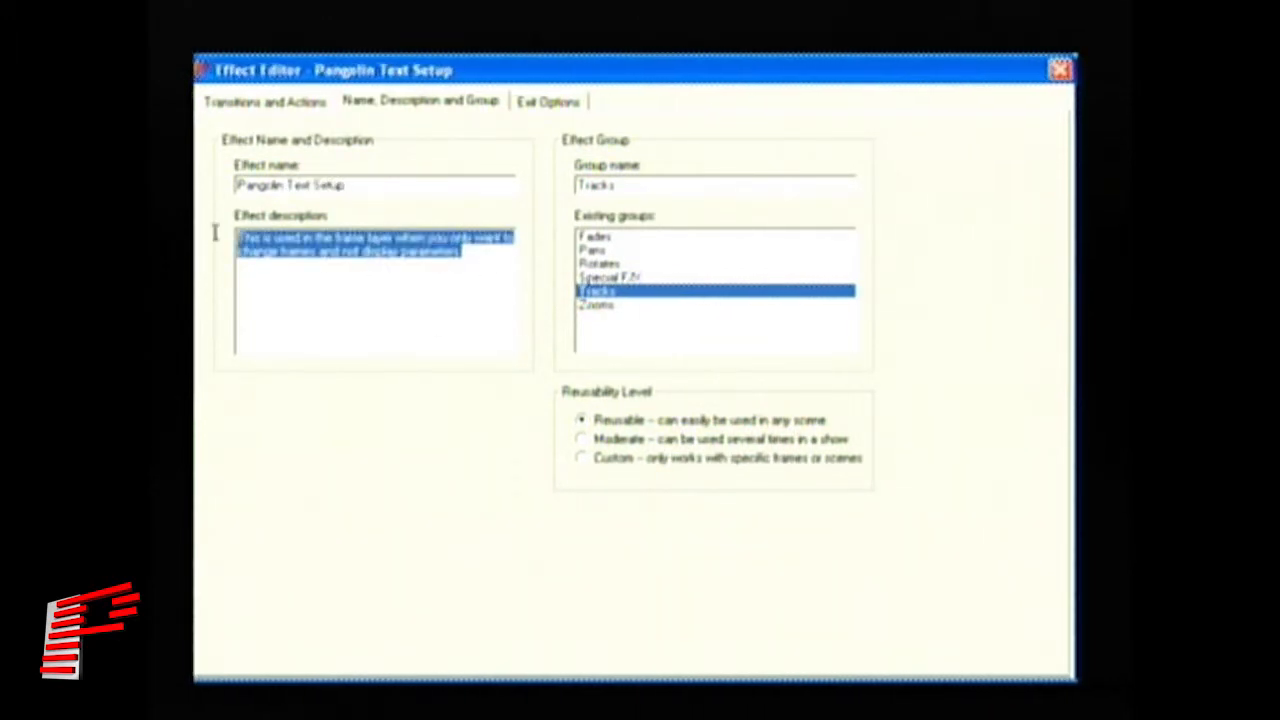
{"action": "type", "text": "H"}
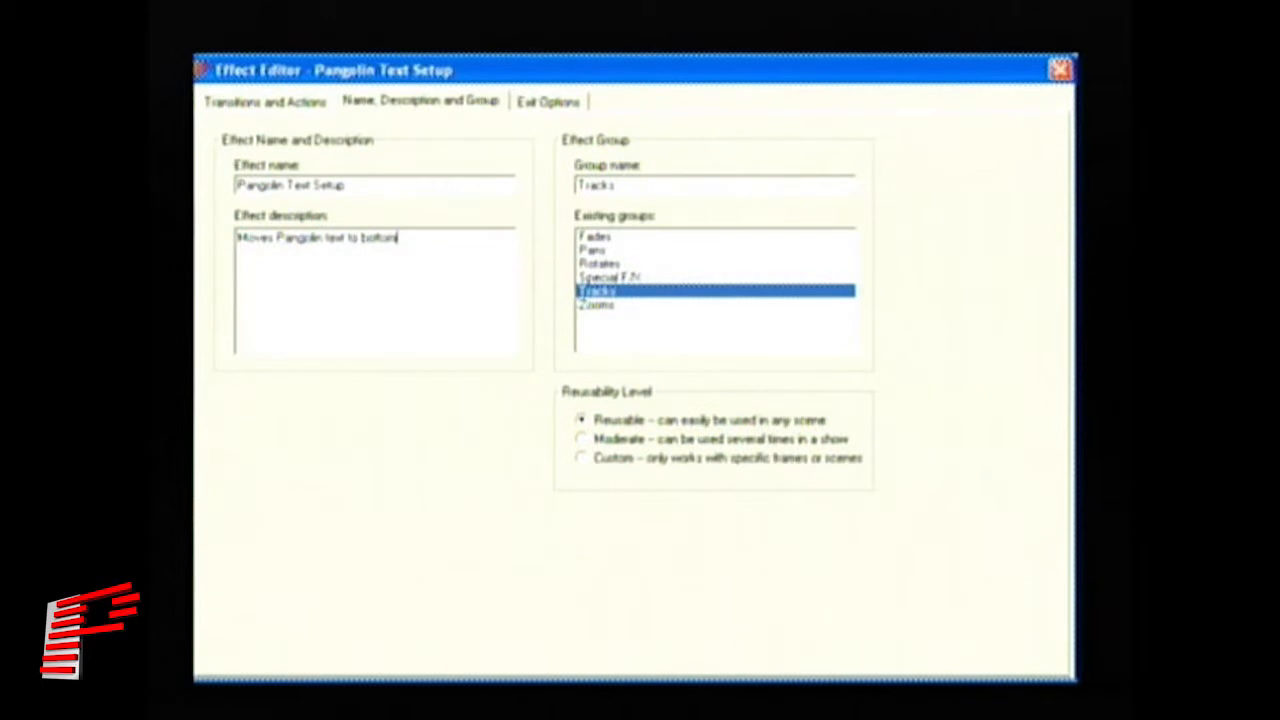
{"action": "left_click", "coordinate": [547, 104]}
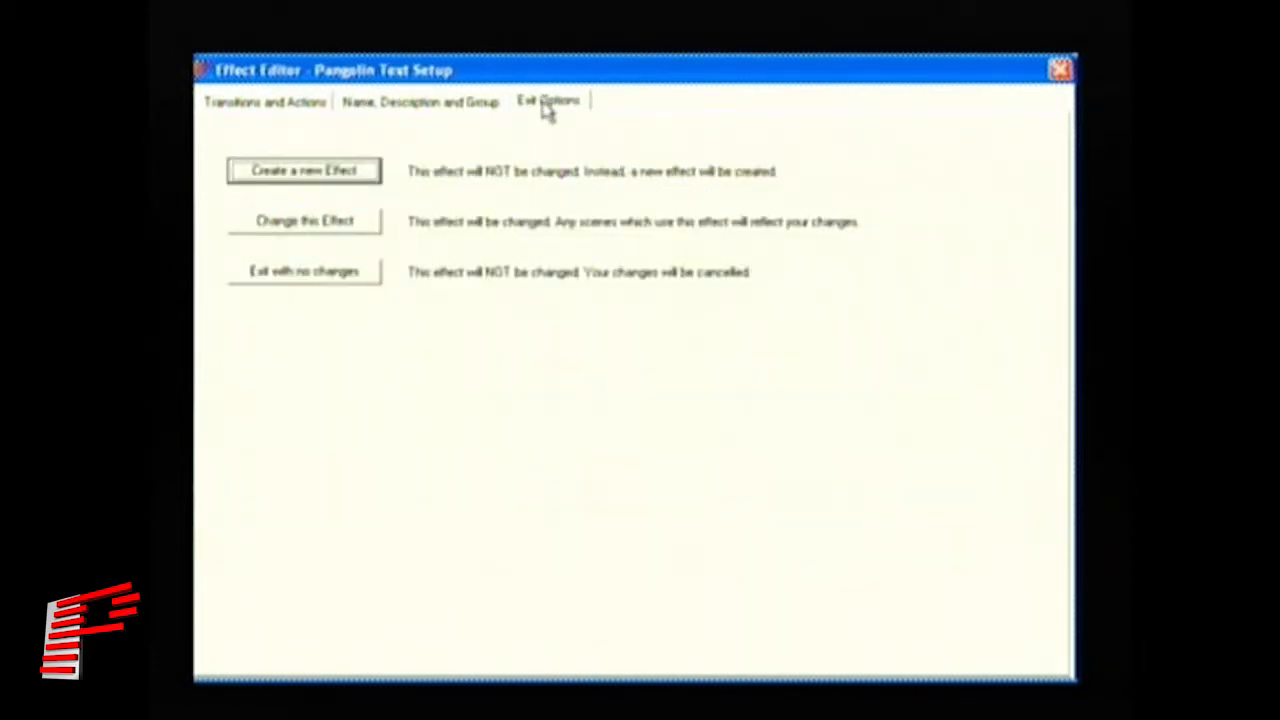
{"action": "left_click", "coordinate": [335, 173]}
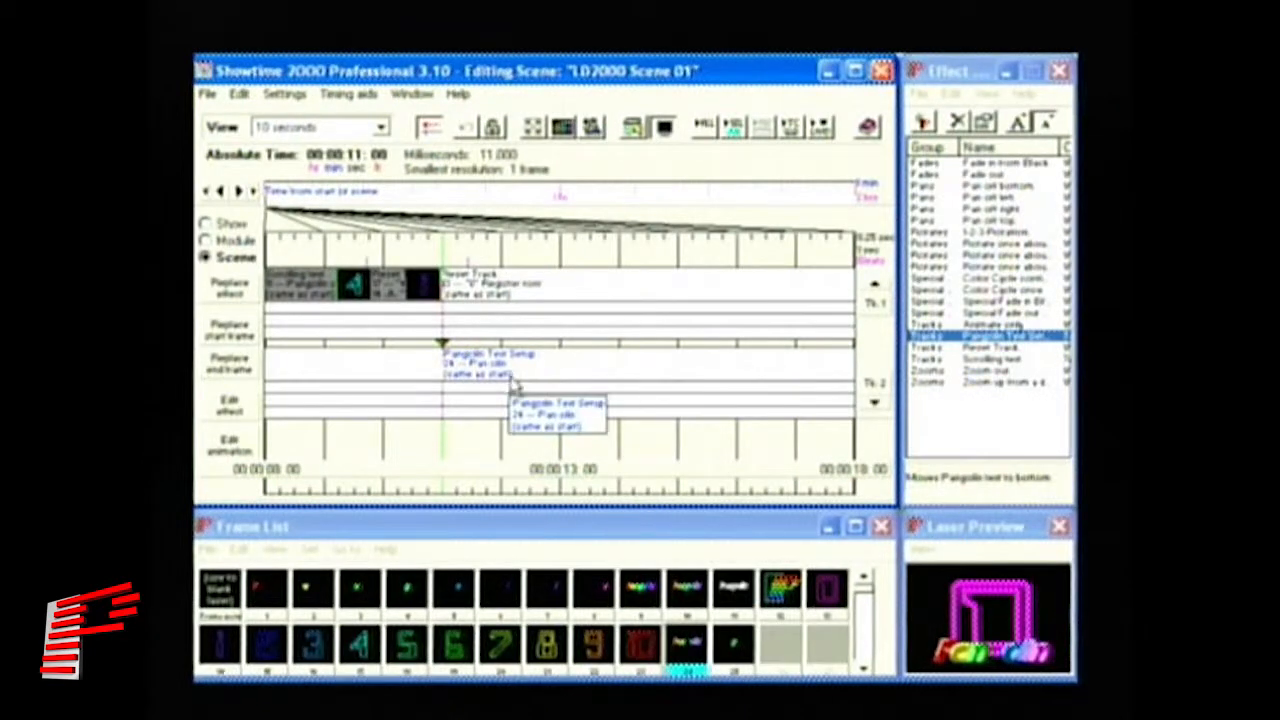
- Add a Special Fade in B/W effect at 11:00 below Pangolin Text Setup and lengthen it
{"action": "mouse_move", "coordinate": [430, 243]}
{"action": "left_mouse_down"}
{"action": "mouse_move", "coordinate": [413, 246]}
{"action": "mouse_move", "coordinate": [522, 252]}
{"action": "mouse_move", "coordinate": [432, 258]}
{"action": "left_mouse_up"}
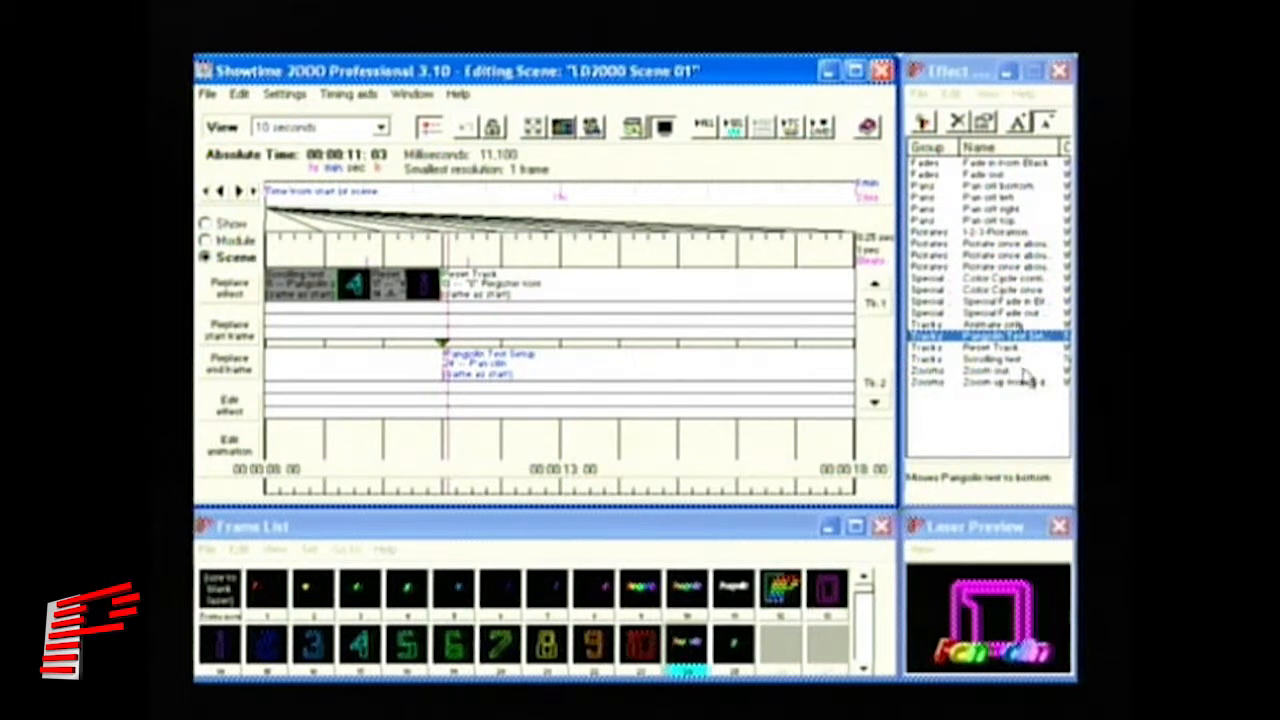
{"action": "left_click", "coordinate": [1040, 303]}
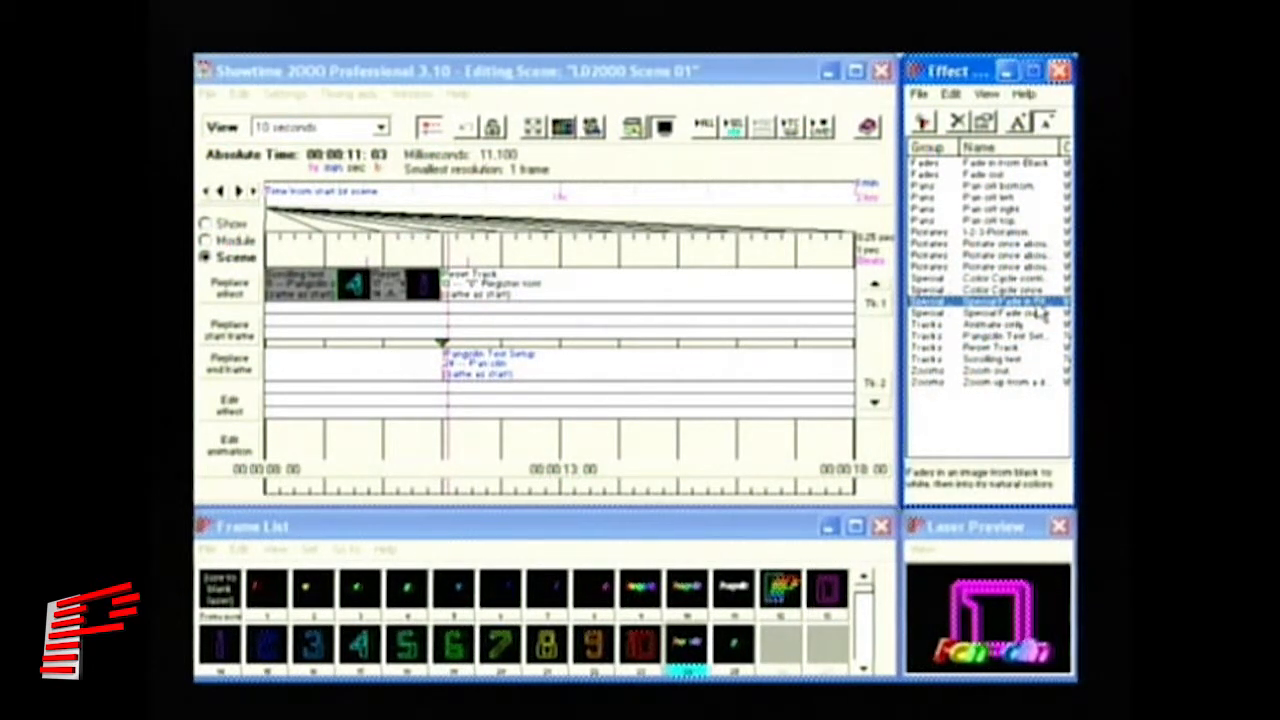
{"action": "left_click", "coordinate": [442, 388]}
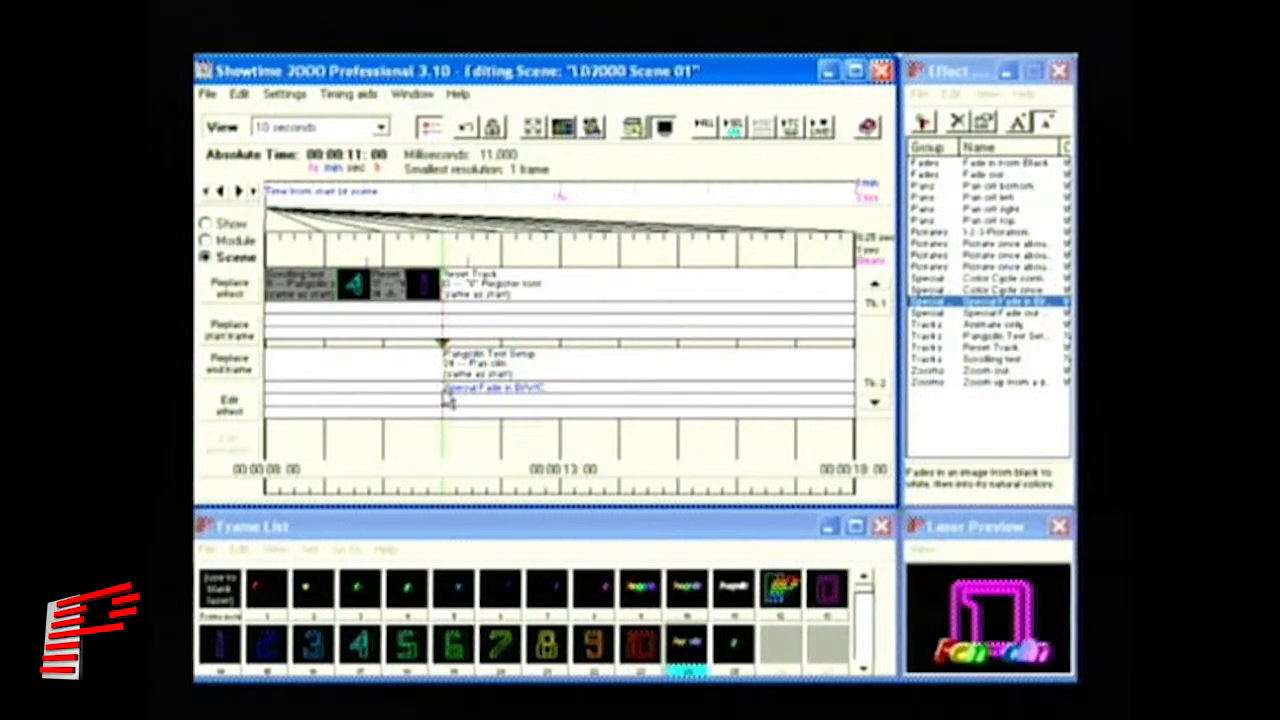
{"action": "left_click_drag", "start_coordinate": [450, 395], "coordinate": [502, 405]}
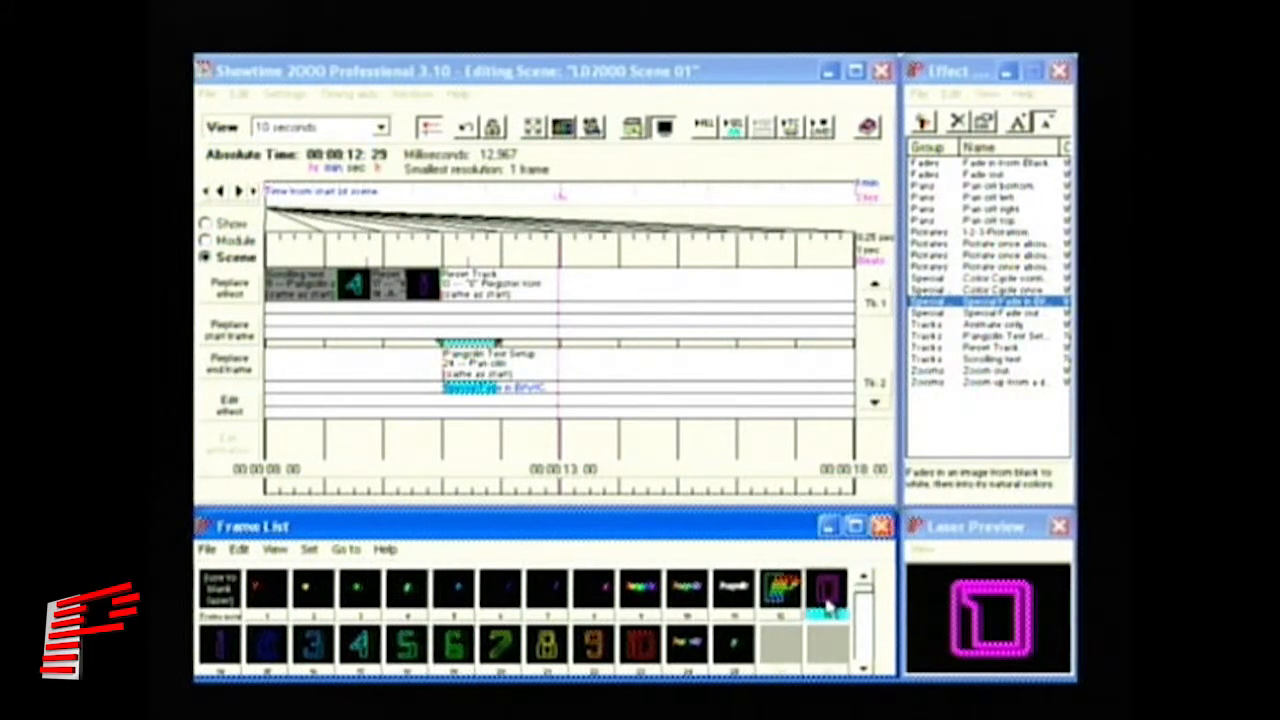
- Place another Animate only event on track 1 at 12:11 with its frame
{"action": "left_click", "coordinate": [1002, 325]}
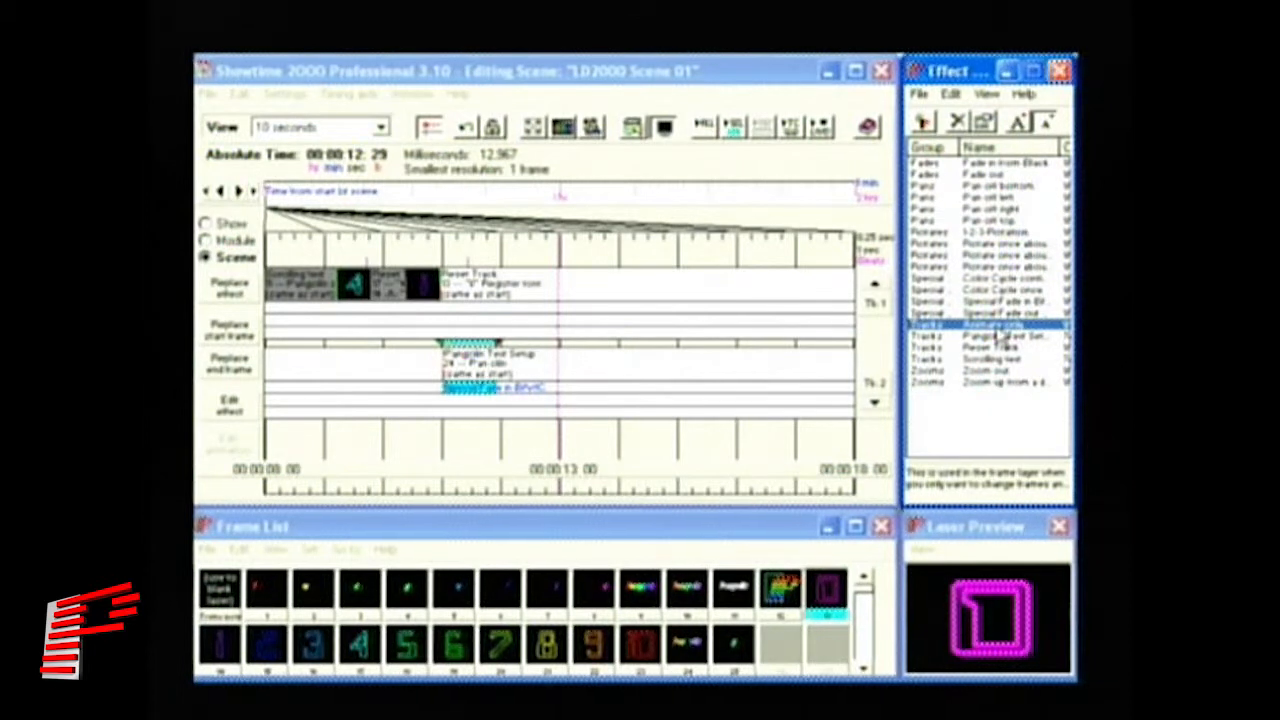
{"action": "left_click_drag", "start_coordinate": [768, 238], "coordinate": [523, 294]}
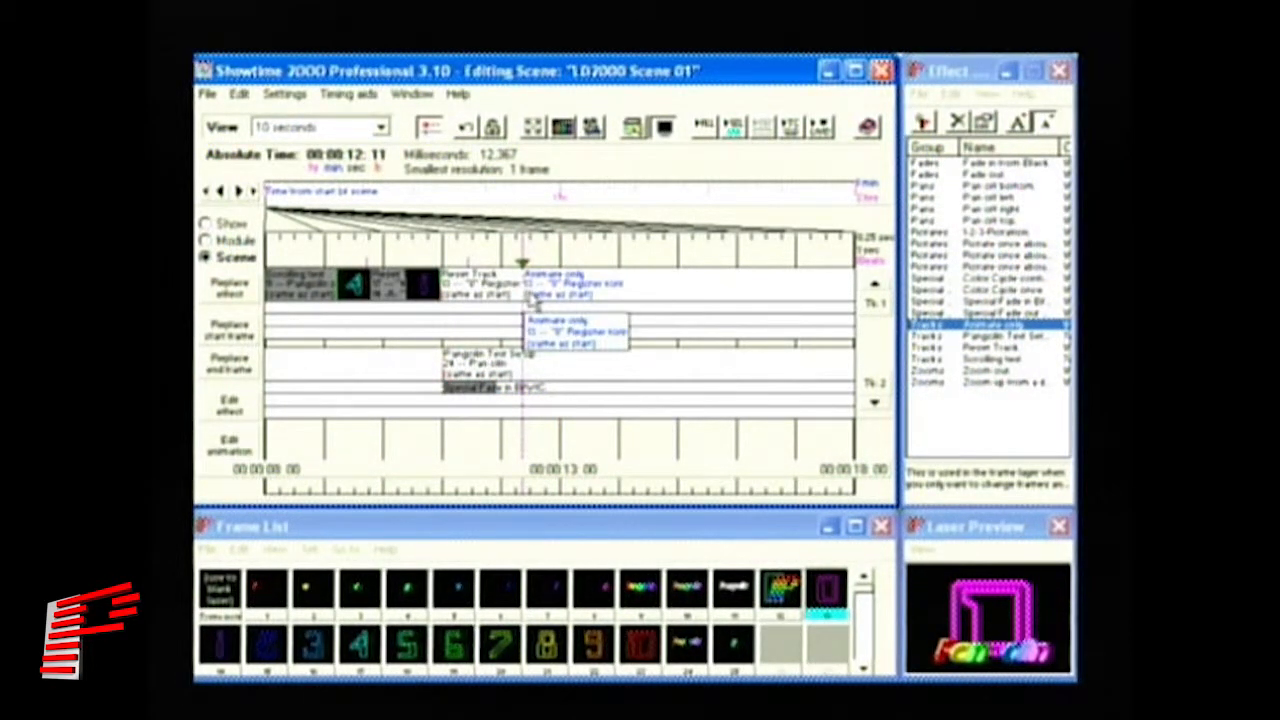
{"action": "left_click", "coordinate": [782, 660]}
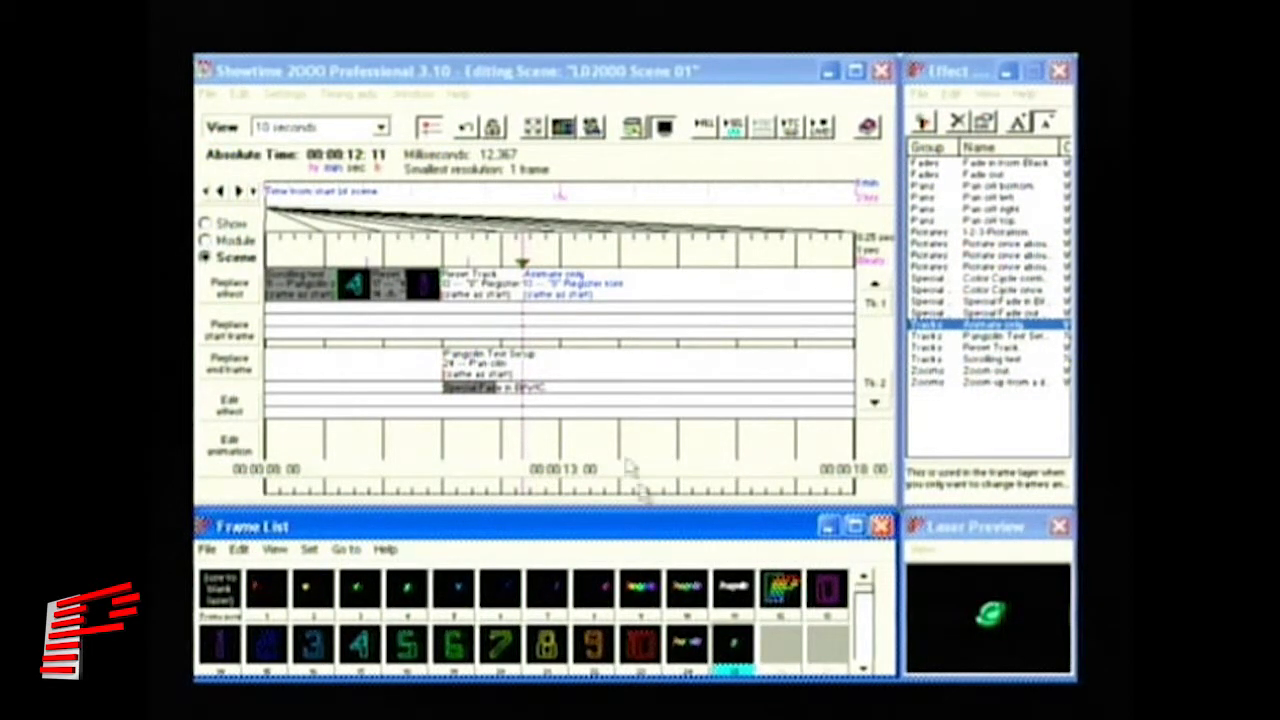
{"action": "left_click", "coordinate": [238, 372]}
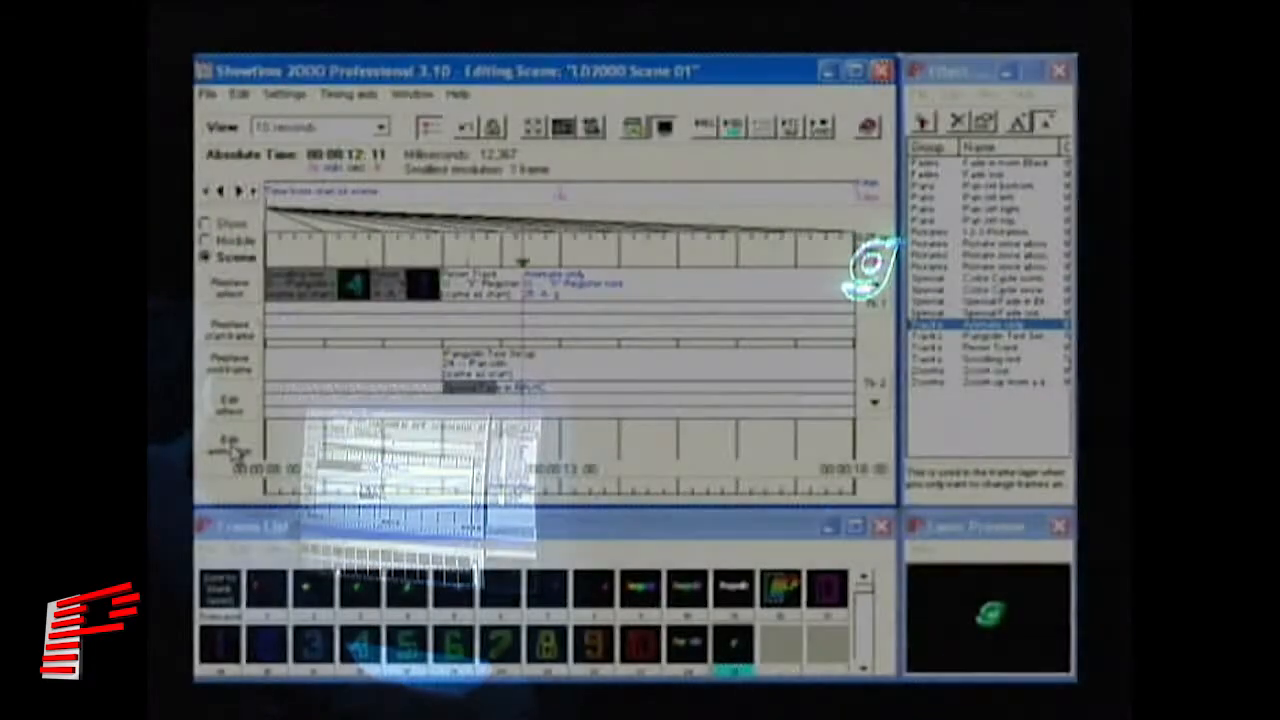
- Set the event's animation to Time-based morphing
{"action": "left_click", "coordinate": [230, 447]}
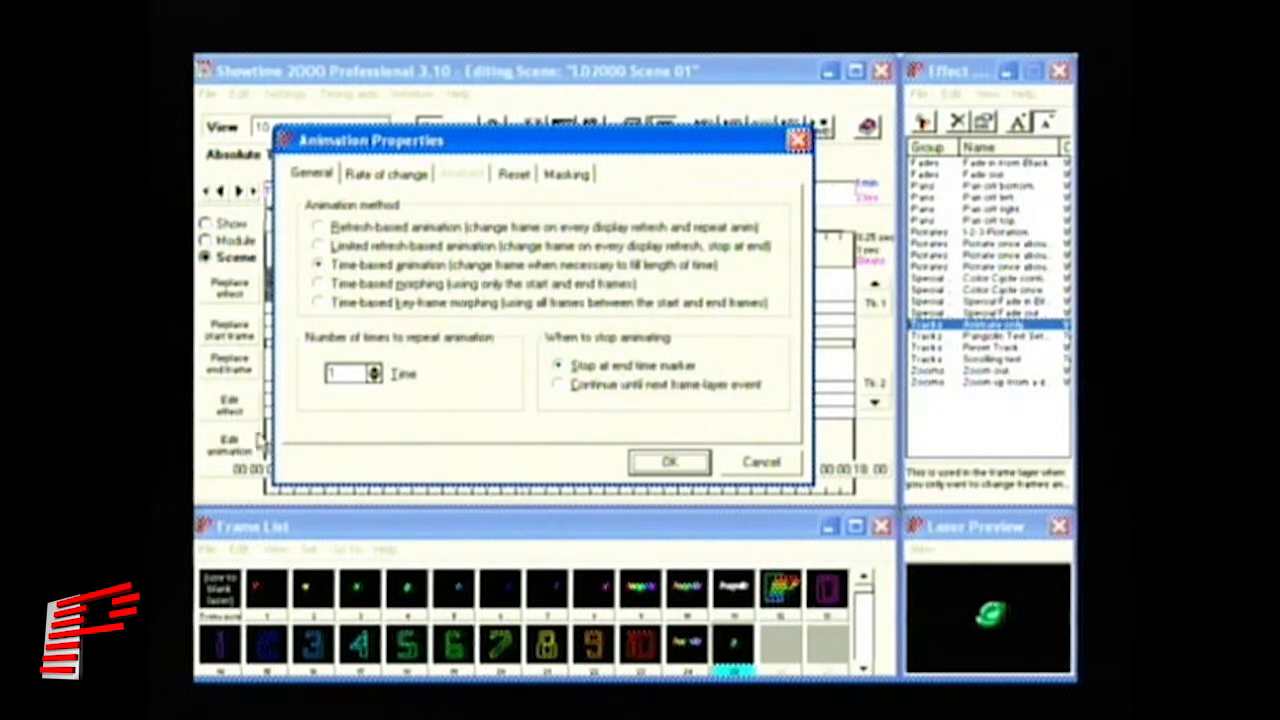
{"action": "left_click", "coordinate": [328, 285]}
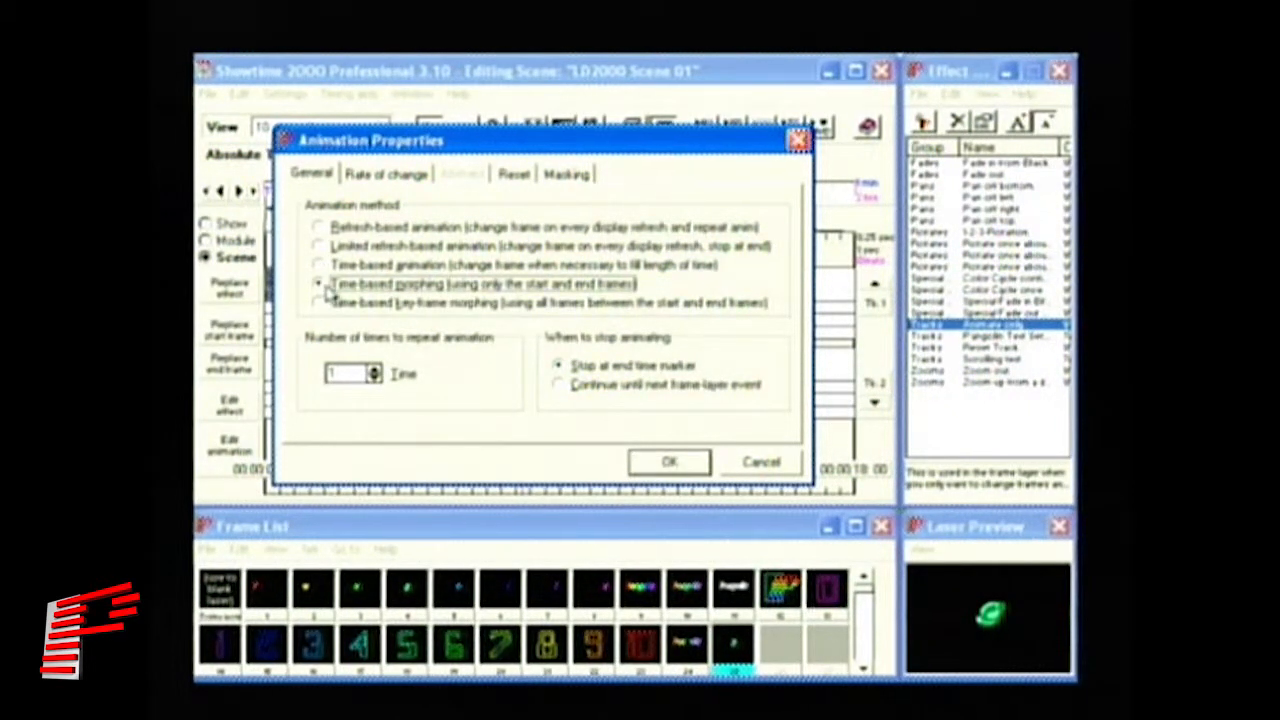
{"action": "left_click", "coordinate": [670, 470]}
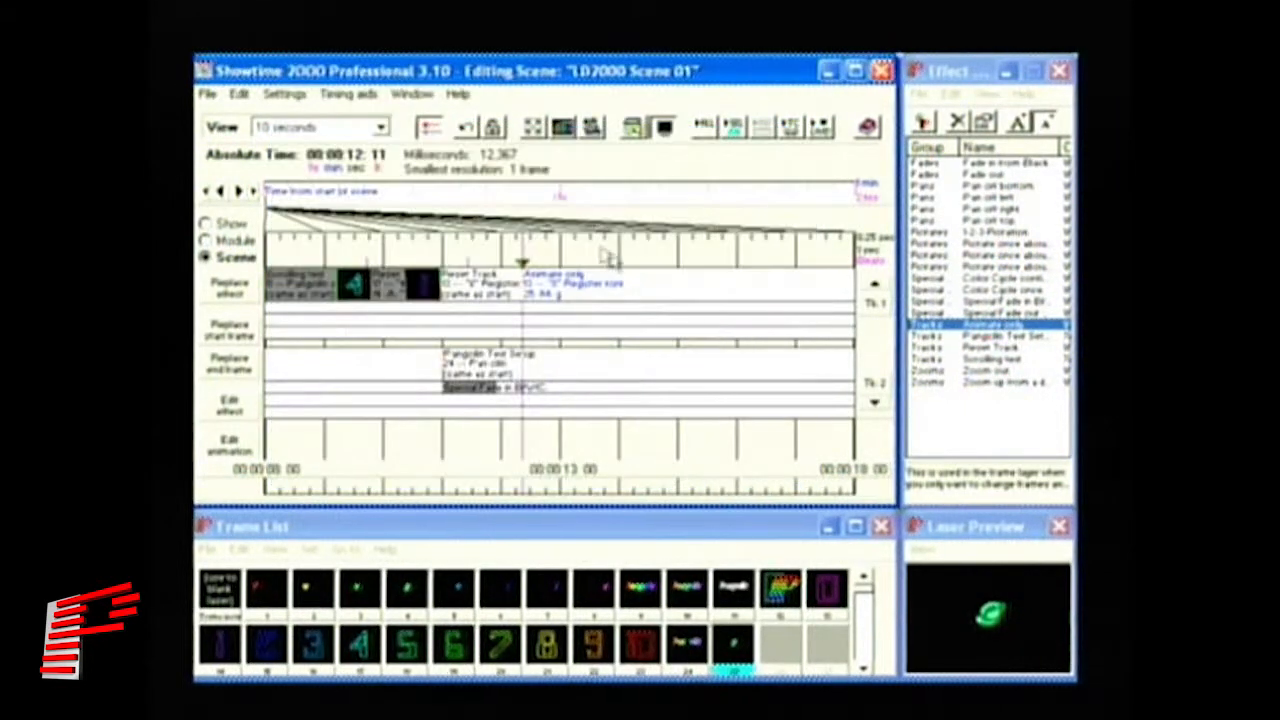
- Stretch the track 1 morph event to about 14:01 and preview it from 12:11 to 13:27
{"action": "left_click_drag", "start_coordinate": [530, 285], "coordinate": [621, 280]}
{"action": "left_click_drag", "start_coordinate": [499, 248], "coordinate": [634, 278]}
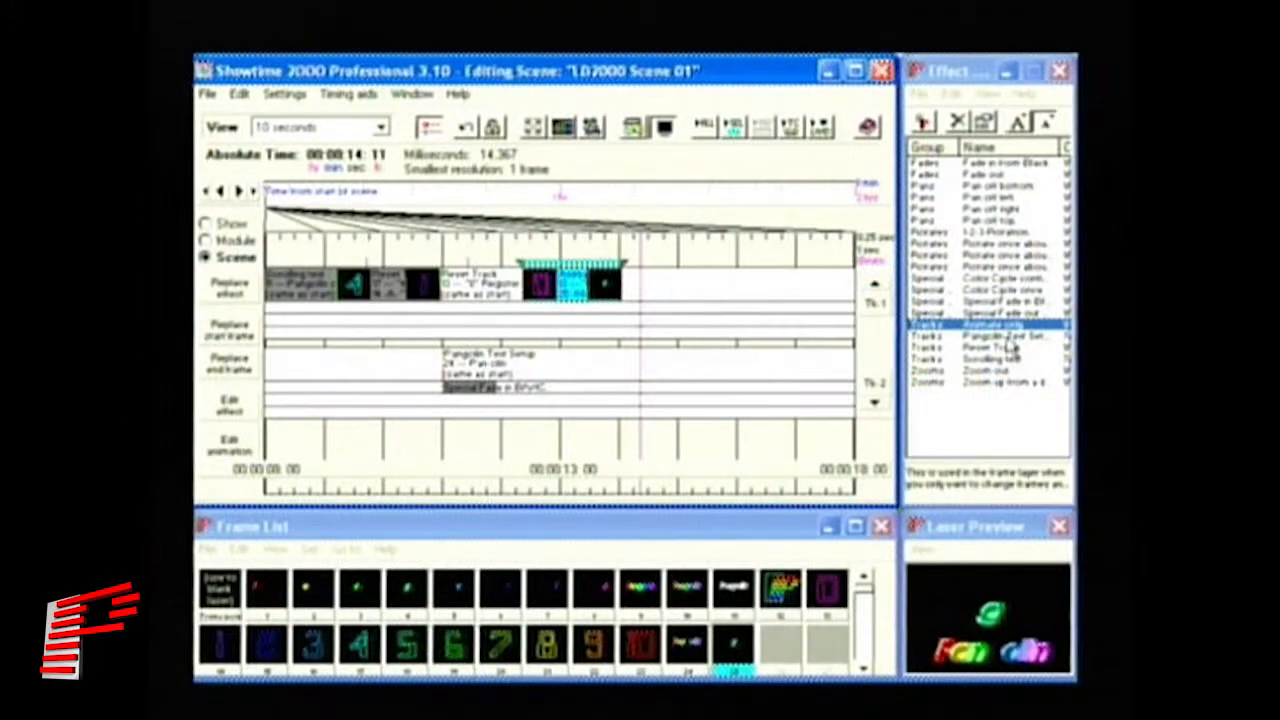
{"action": "left_click", "coordinate": [1009, 337]}
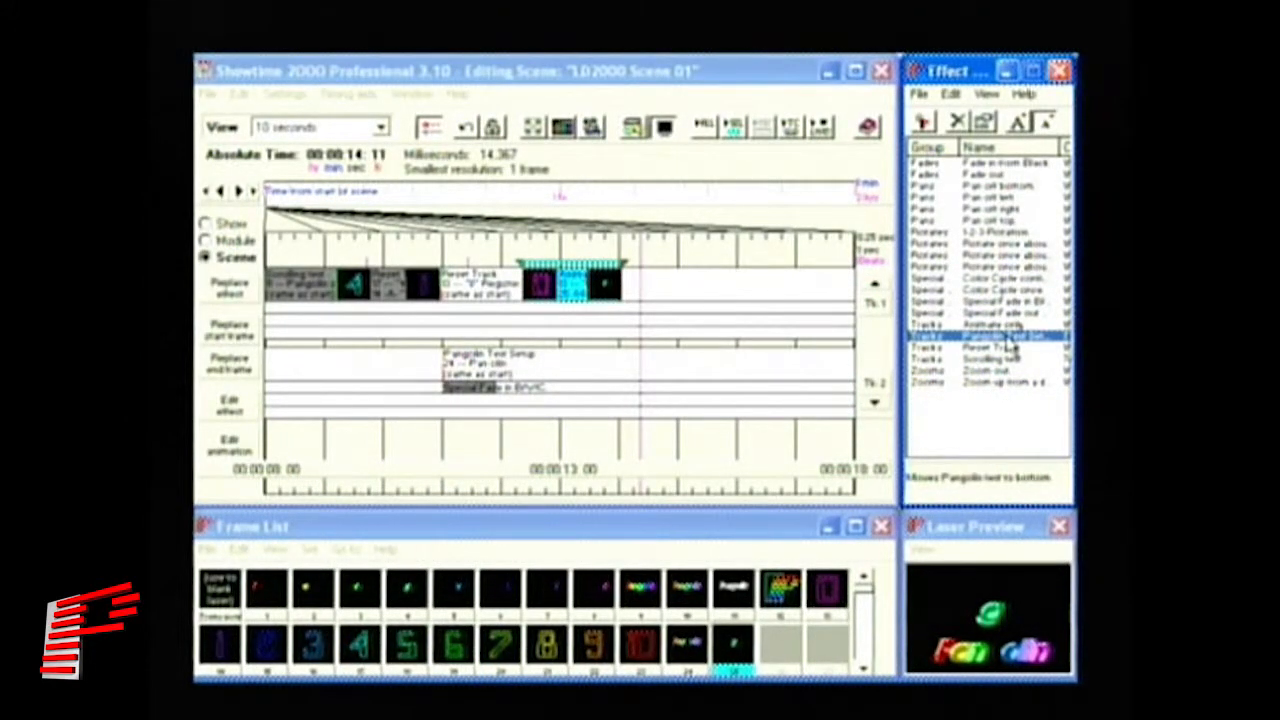
{"action": "left_click", "coordinate": [575, 248]}
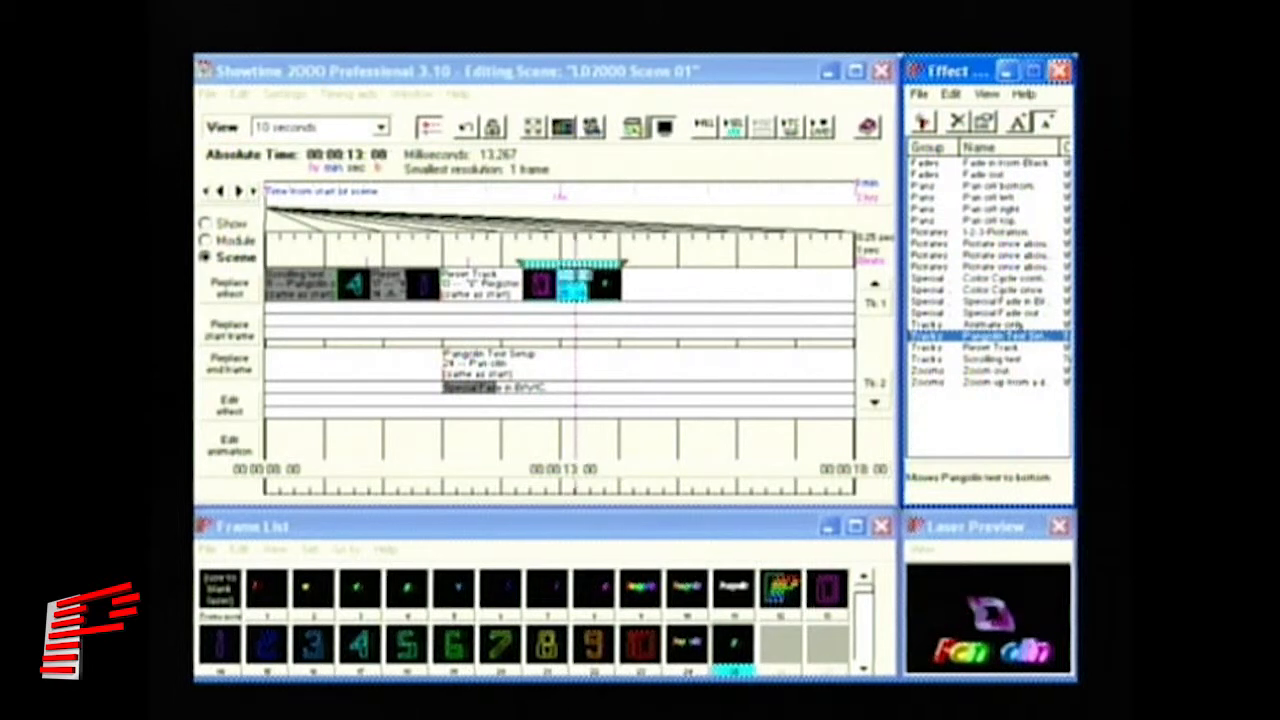
{"action": "left_click", "coordinate": [577, 288]}
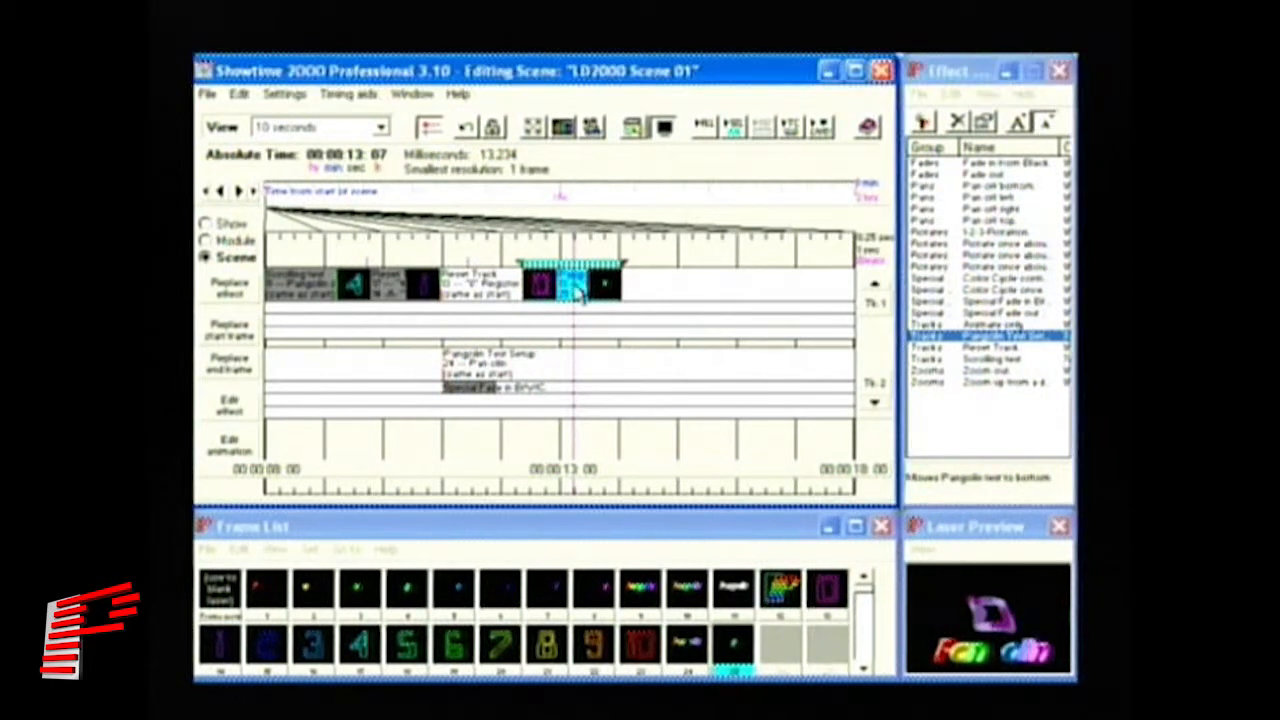
{"action": "left_click", "coordinate": [518, 245]}
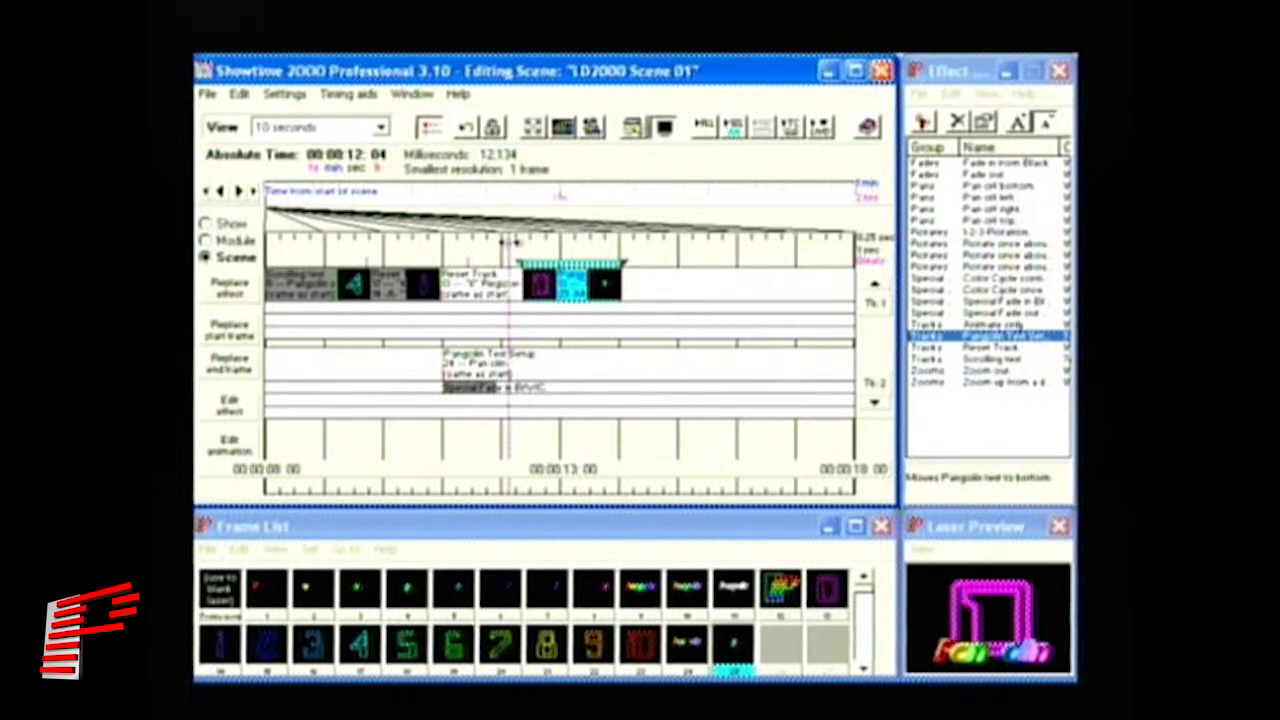
{"action": "left_click_drag", "start_coordinate": [520, 245], "coordinate": [640, 256]}
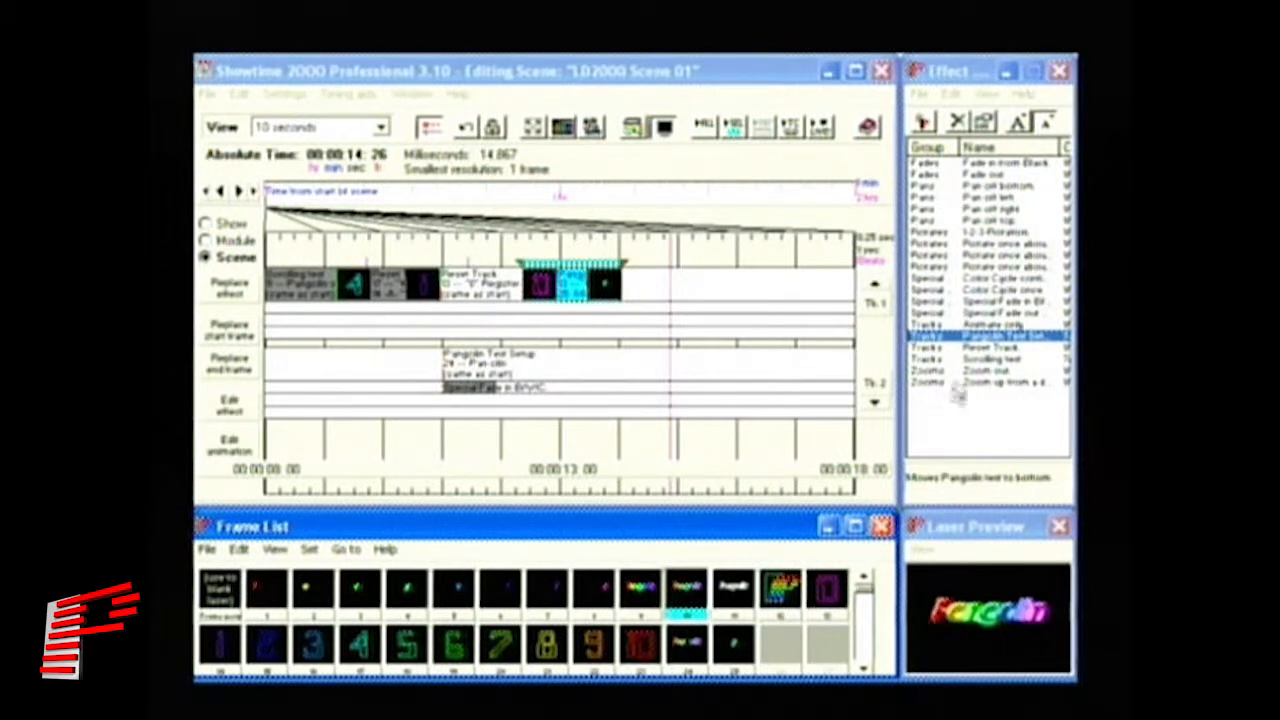
- Place an Animate only event with the Pangolin color shadow frame on track 2 near 14:00
{"action": "left_click", "coordinate": [998, 325]}
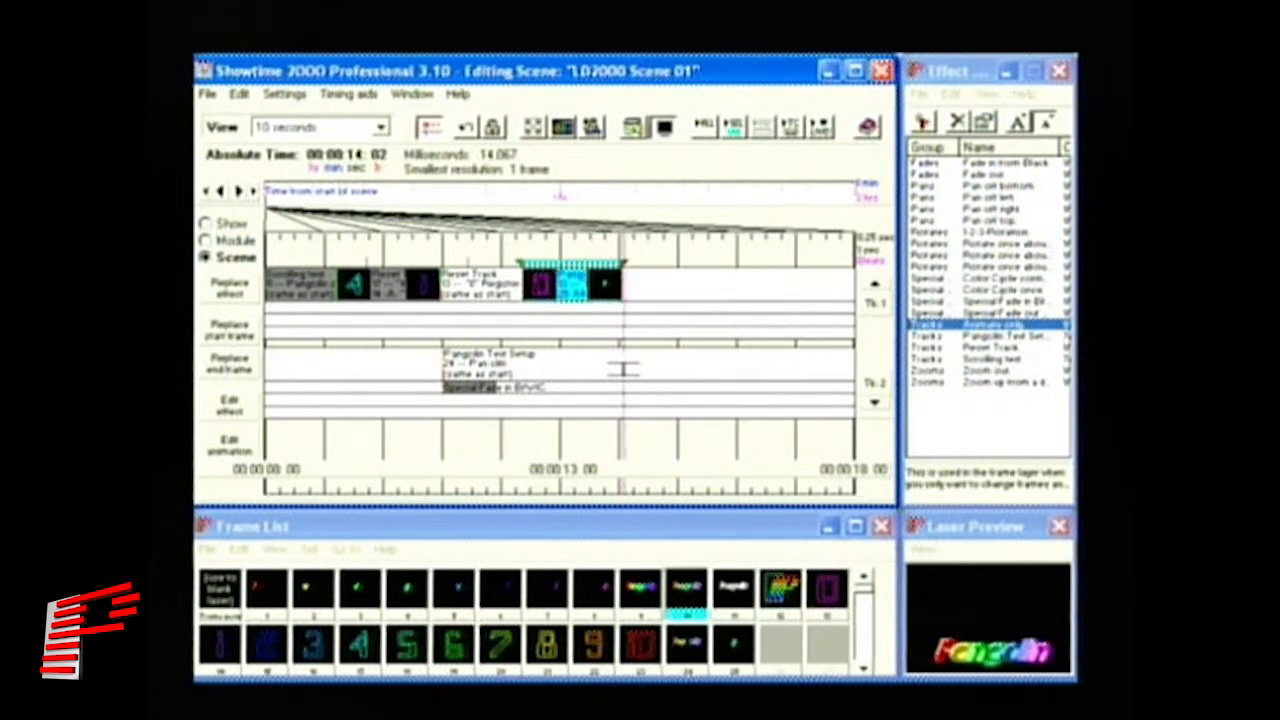
{"action": "left_click", "coordinate": [625, 370]}
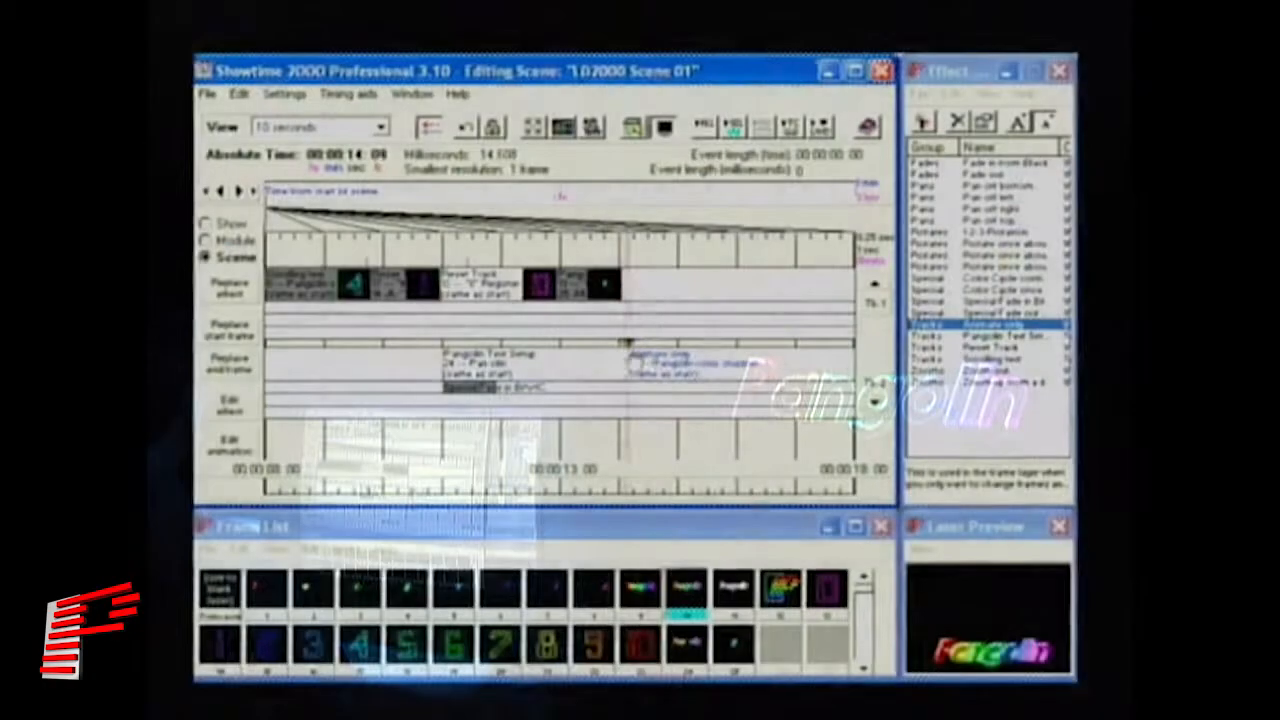
{"action": "mouse_move", "coordinate": [632, 368]}
{"action": "left_mouse_down"}
{"action": "mouse_move", "coordinate": [665, 368]}
{"action": "mouse_move", "coordinate": [629, 369]}
{"action": "left_mouse_up"}
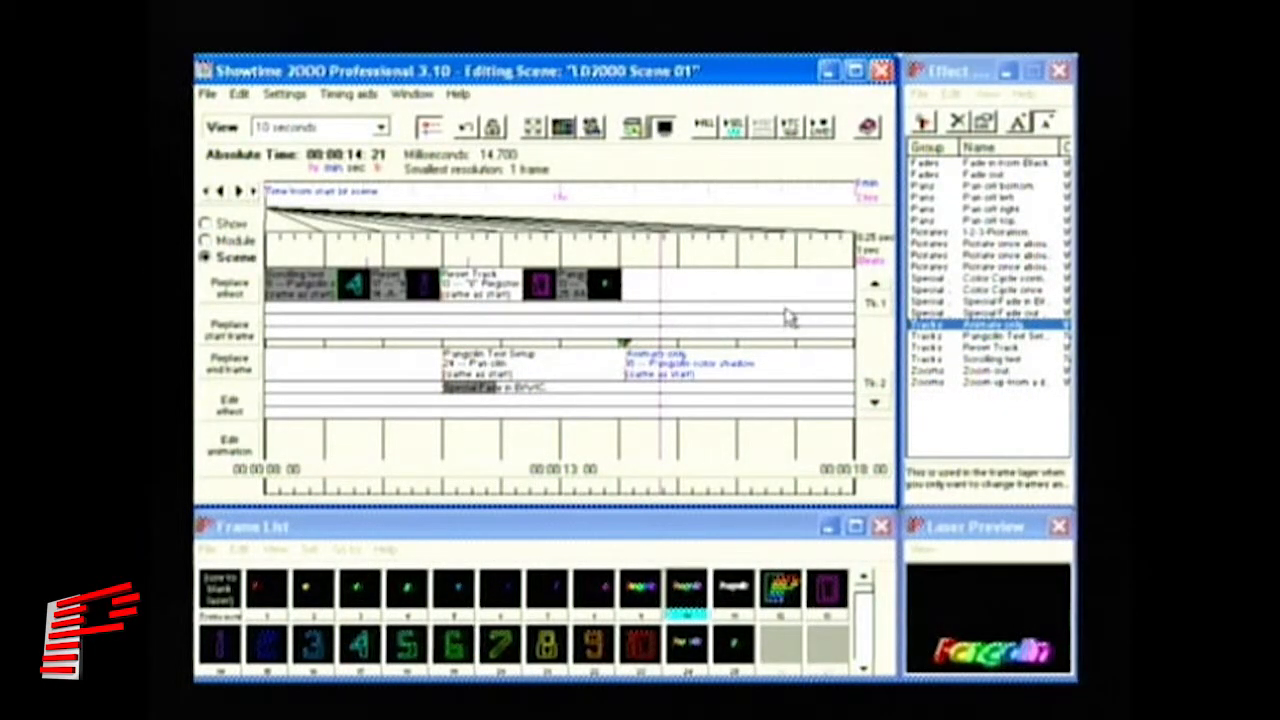
- Add a Reset Track event with the blank laser frame on track 1
{"action": "left_click", "coordinate": [228, 605]}
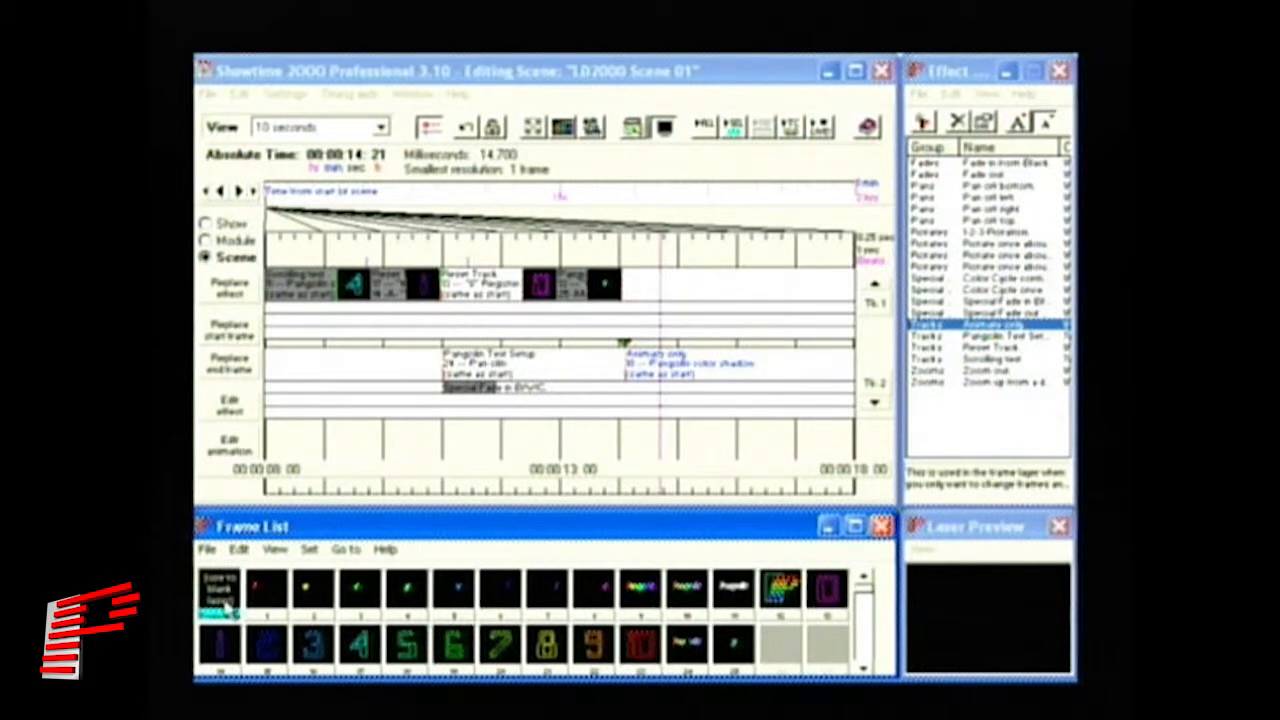
{"action": "left_click", "coordinate": [1010, 348]}
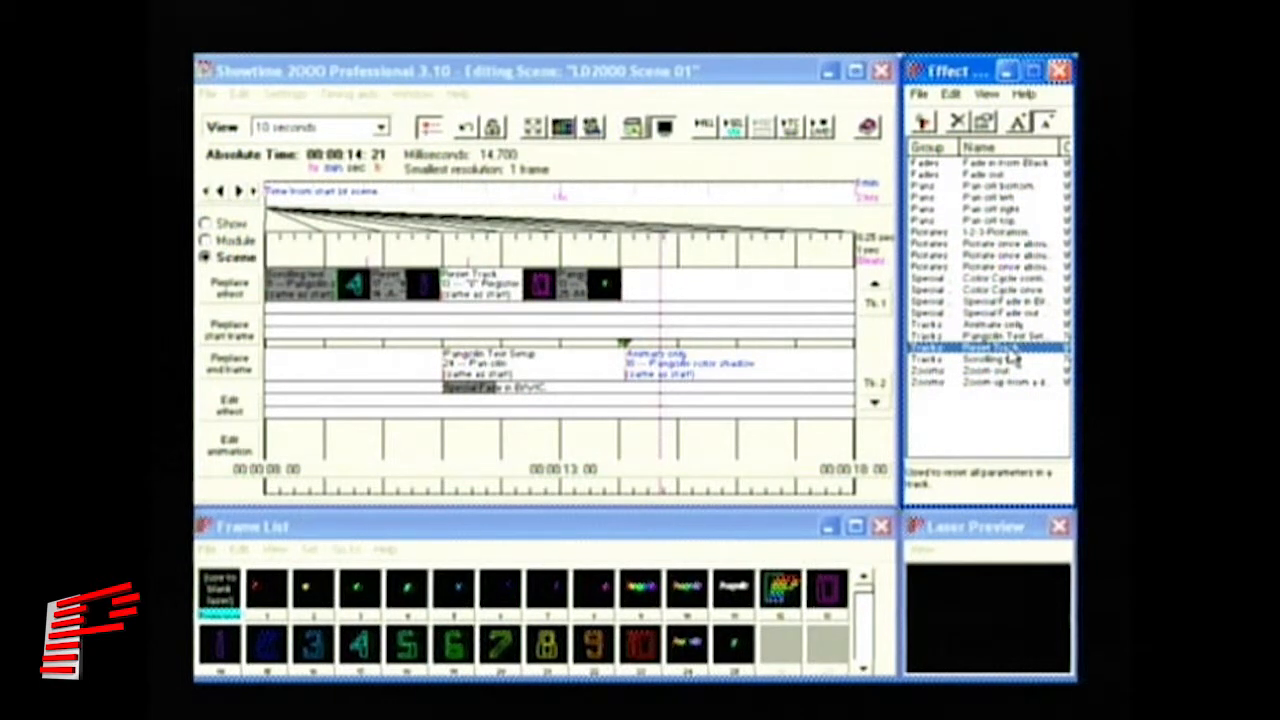
{"action": "left_click_drag", "start_coordinate": [1012, 356], "coordinate": [634, 286]}
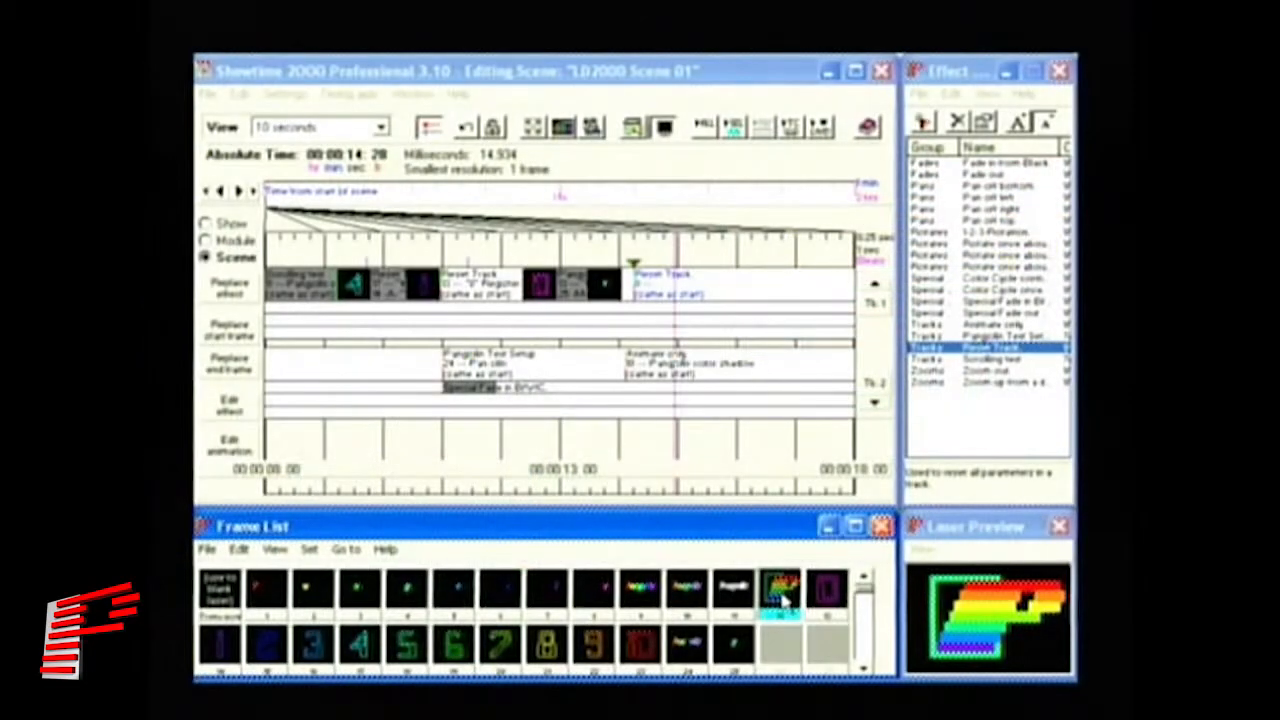
- Add a lengthened Animate only event carrying the Pangolin logo frame after the Reset Track
{"action": "left_click", "coordinate": [1002, 325]}
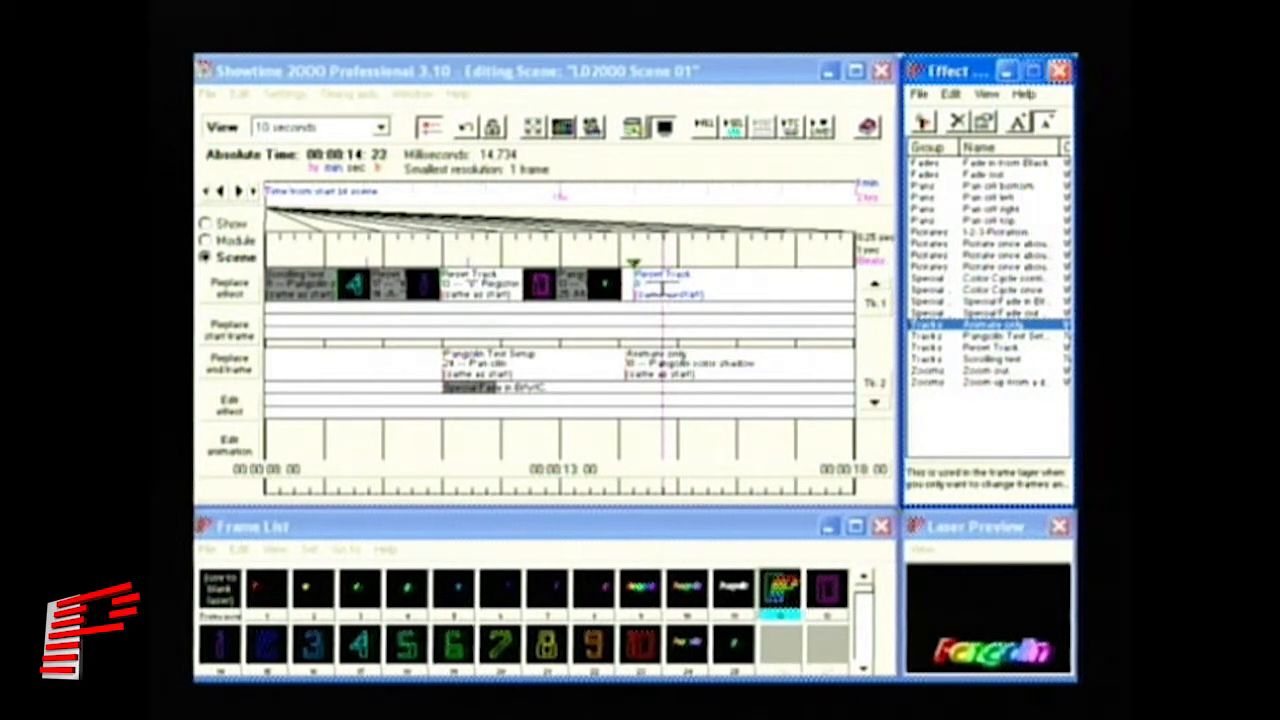
{"action": "left_click", "coordinate": [680, 285]}
{"action": "left_click_drag", "start_coordinate": [700, 280], "coordinate": [768, 280]}
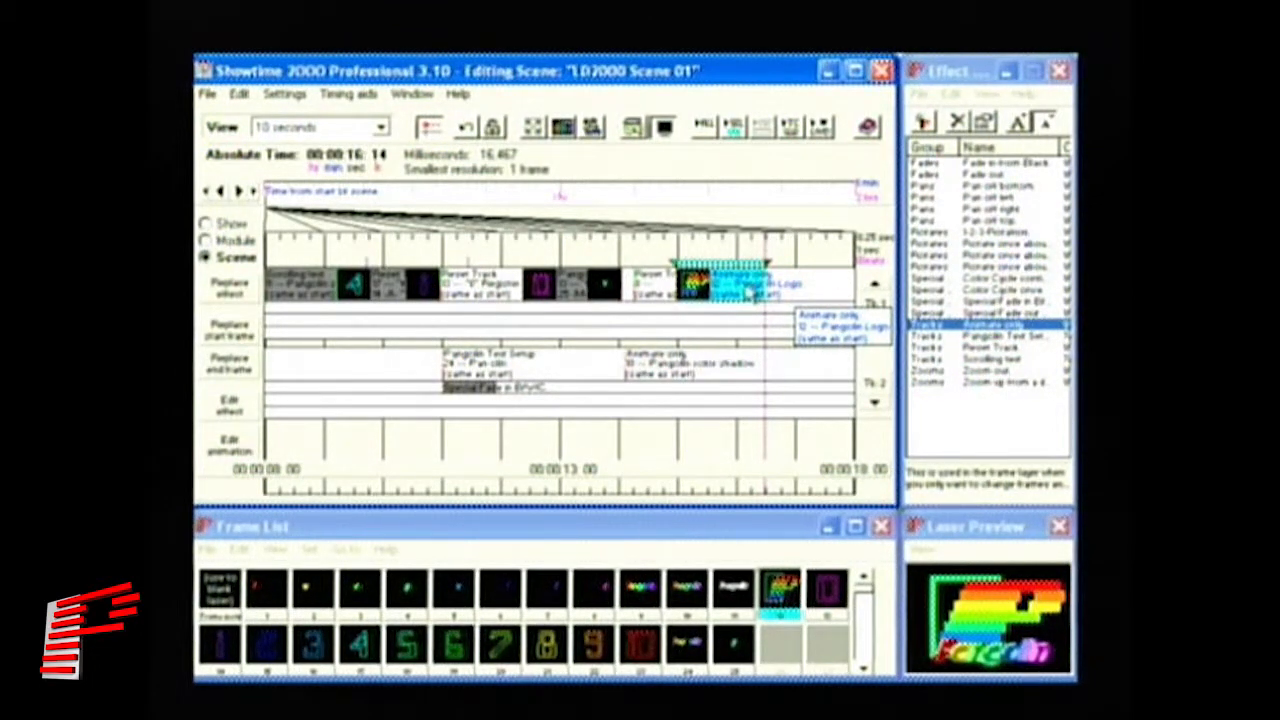
{"action": "left_click", "coordinate": [240, 406]}
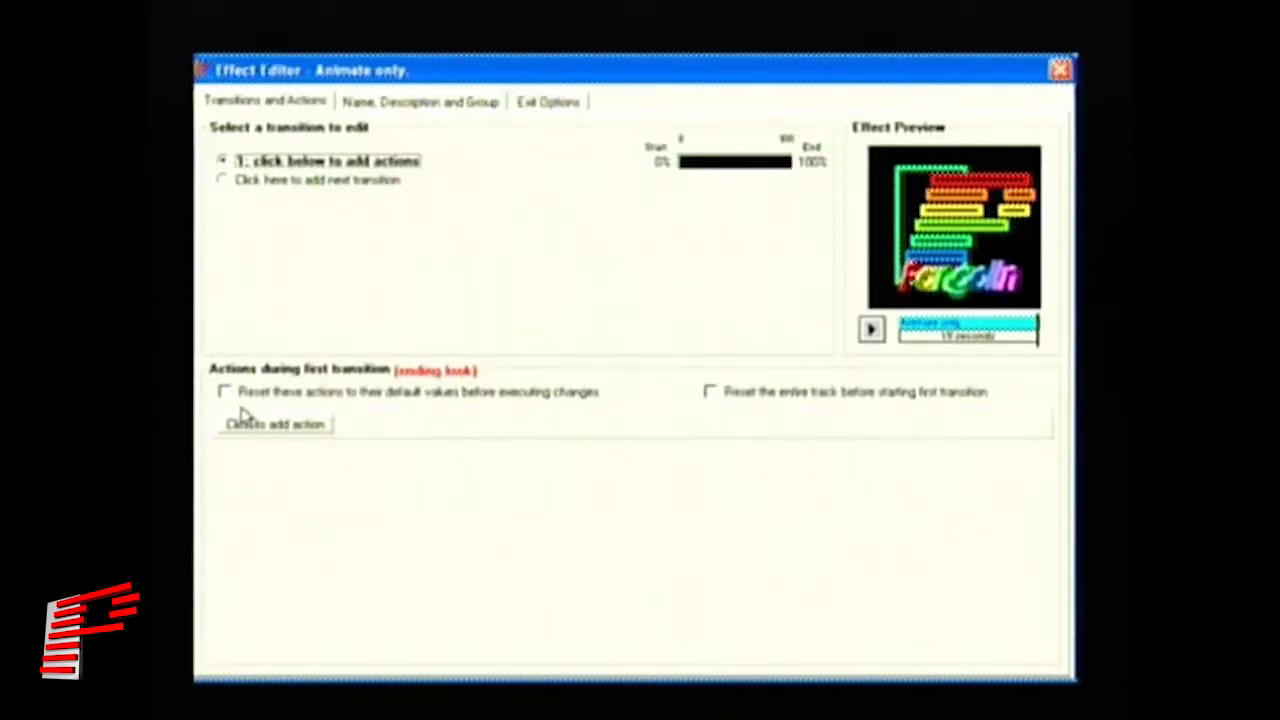
- Add a Scale action to the Animate only effect
{"action": "left_click", "coordinate": [276, 424]}
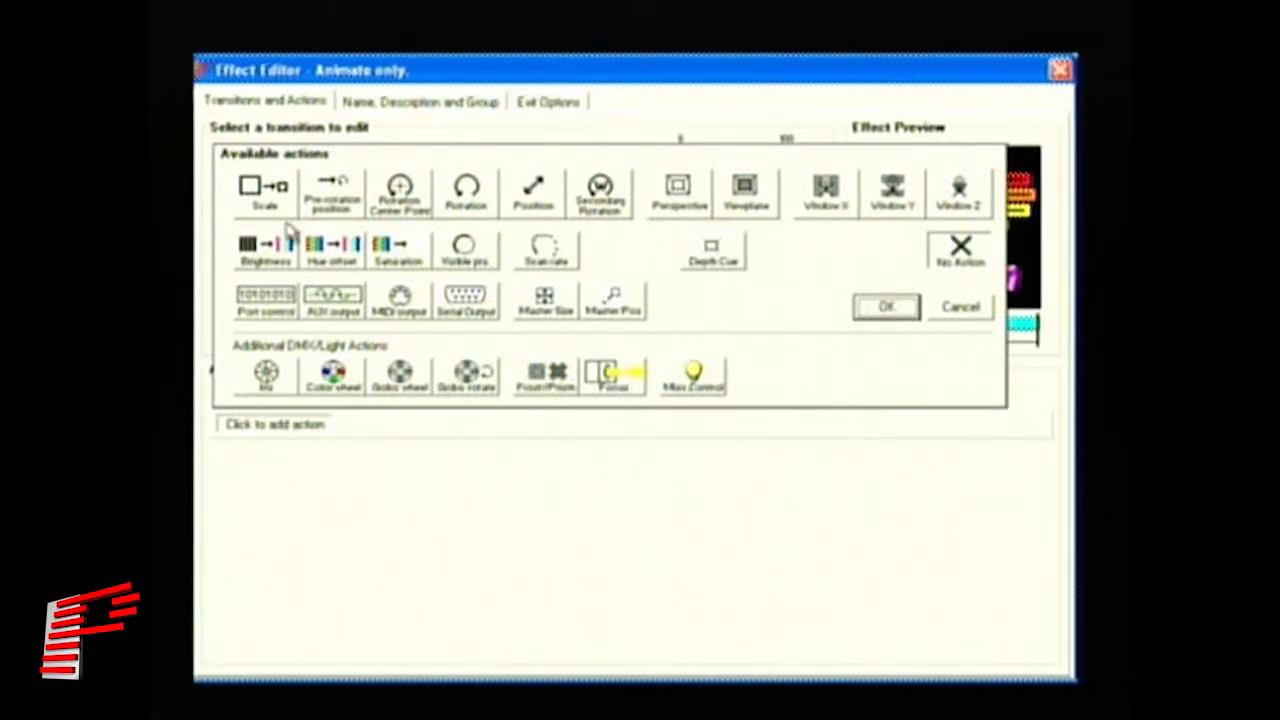
{"action": "left_click", "coordinate": [266, 196]}
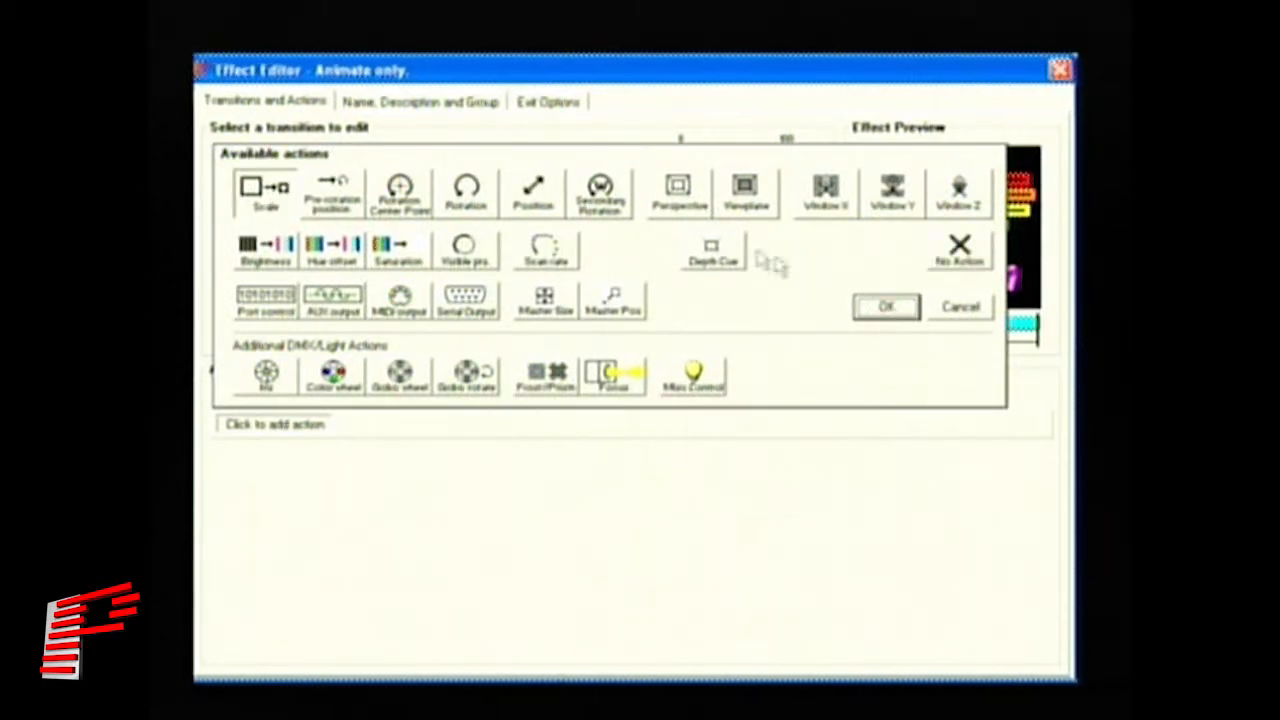
{"action": "left_click", "coordinate": [886, 307]}
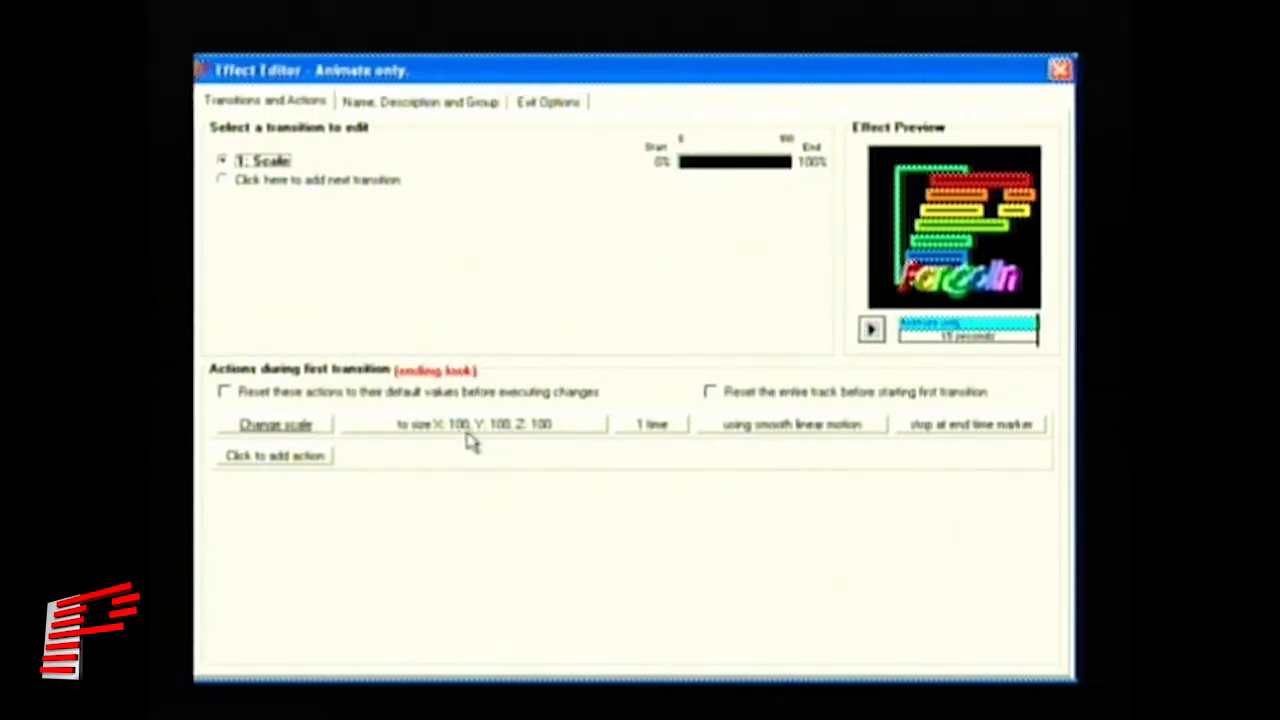
- Lock the X, Y and Z sliders together and set the scale to 60
{"action": "left_click", "coordinate": [545, 430]}
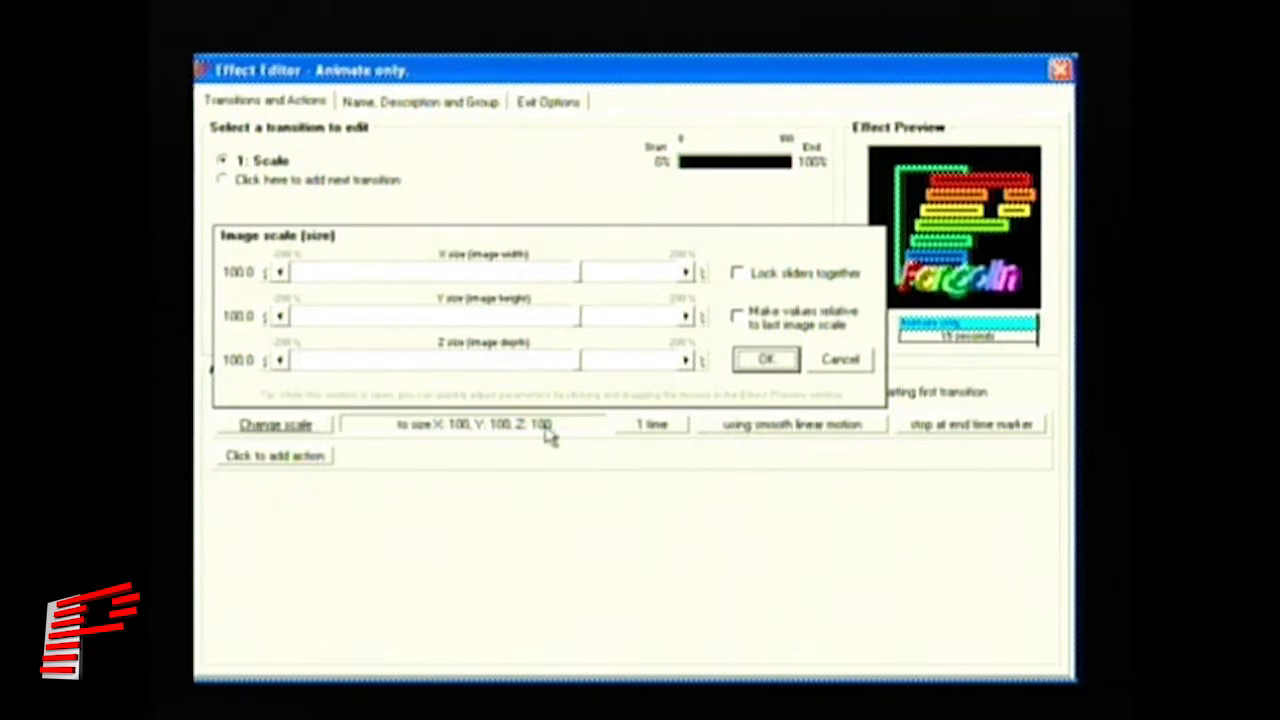
{"action": "left_click", "coordinate": [745, 280]}
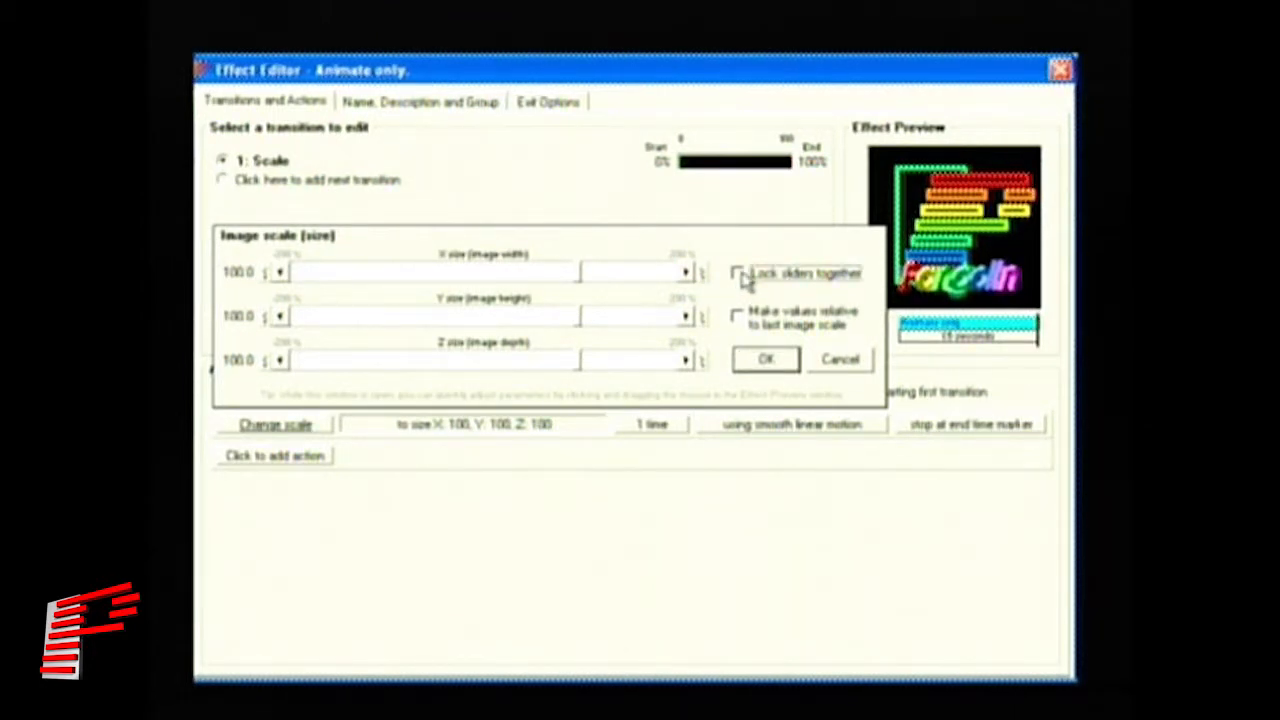
{"action": "left_click_drag", "start_coordinate": [580, 277], "coordinate": [540, 285]}
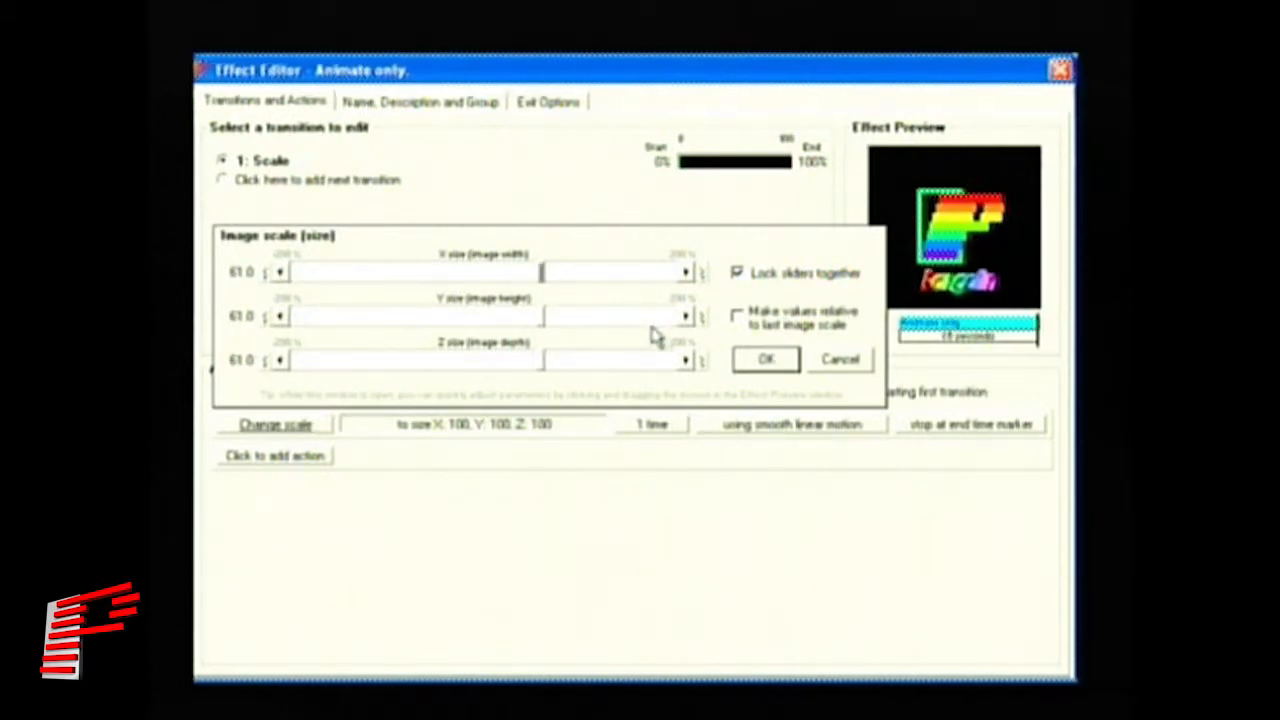
{"action": "left_click", "coordinate": [549, 280]}
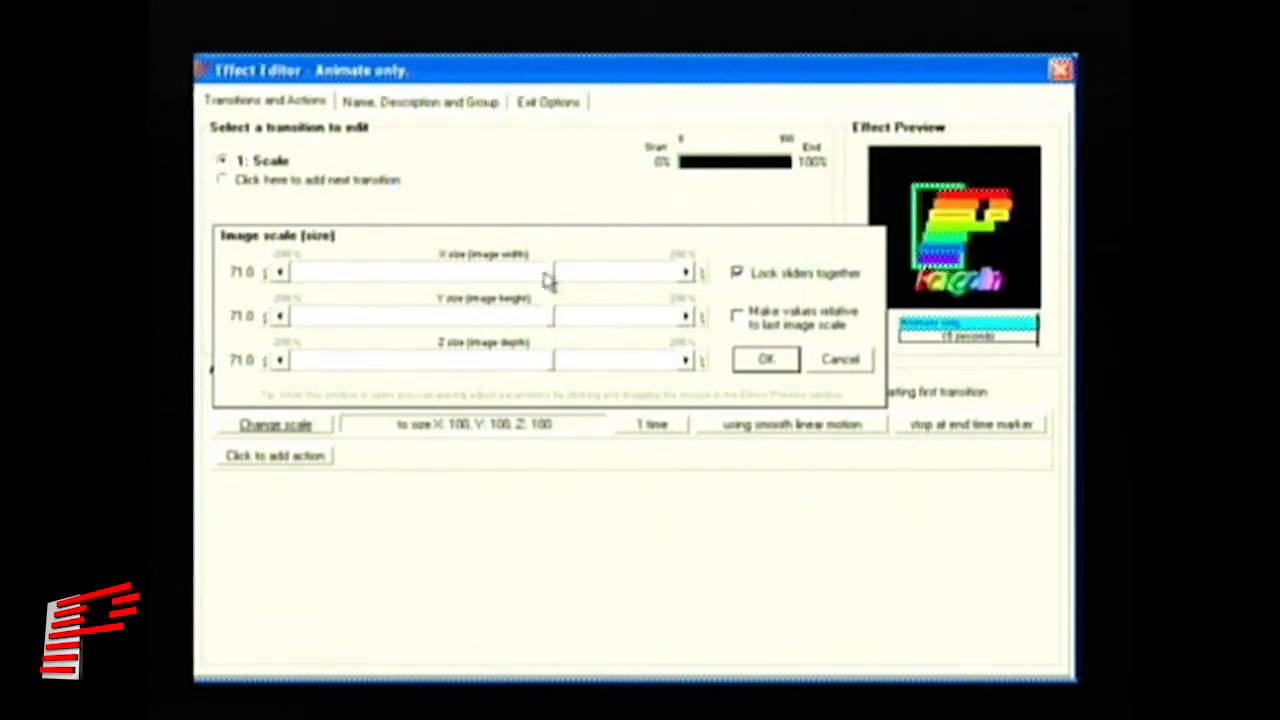
{"action": "mouse_move", "coordinate": [552, 278]}
{"action": "left_mouse_down"}
{"action": "mouse_move", "coordinate": [534, 277]}
{"action": "mouse_move", "coordinate": [545, 280]}
{"action": "left_mouse_up"}
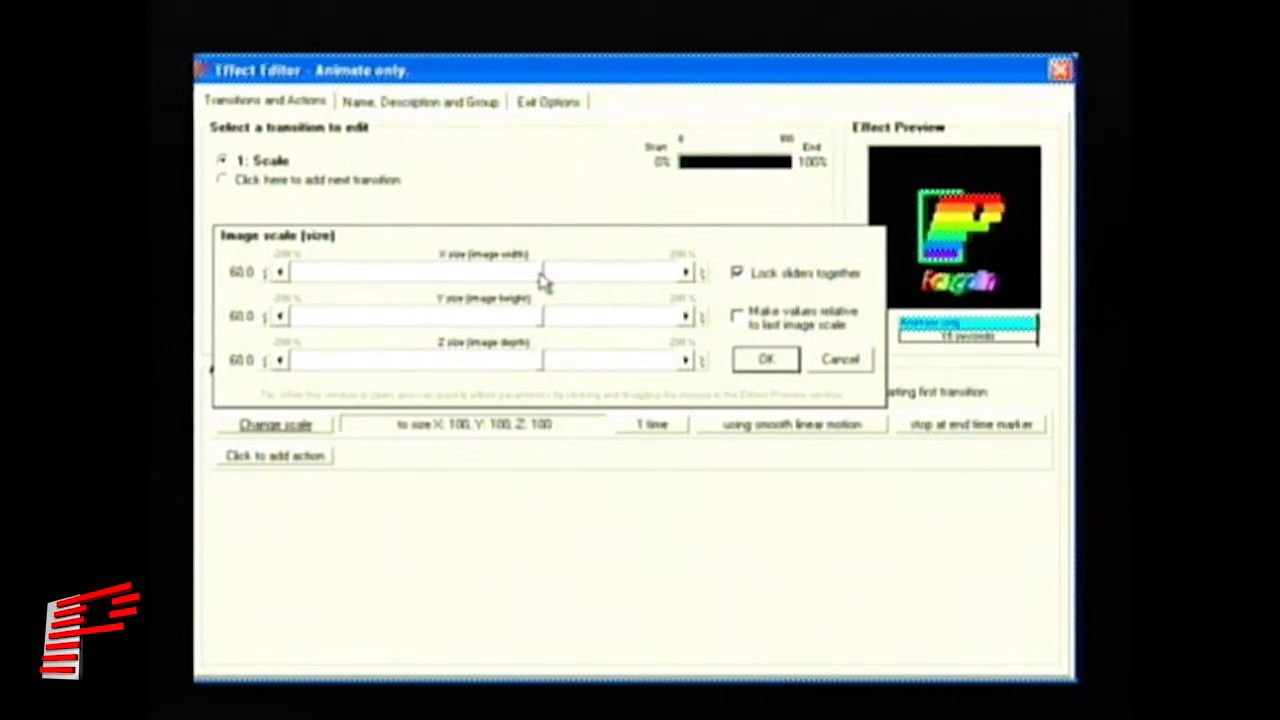
{"action": "left_click", "coordinate": [766, 359]}
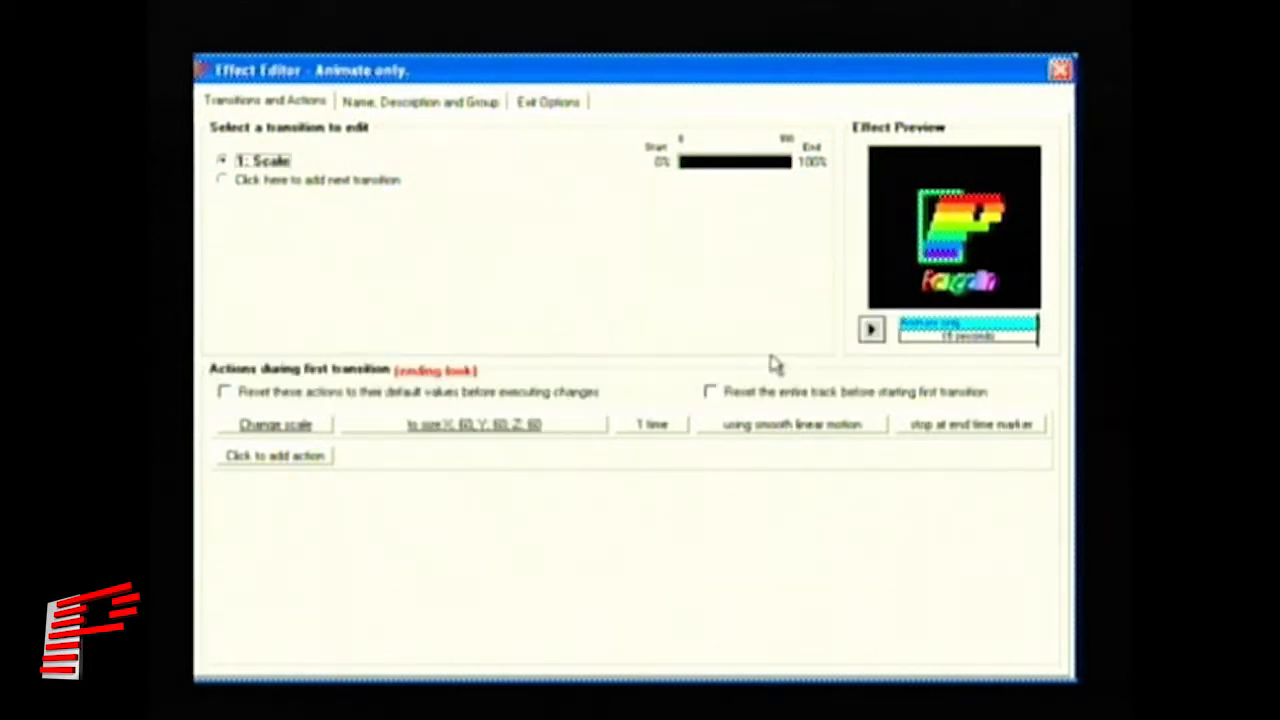
{"action": "left_click", "coordinate": [432, 106]}
- Rename the effect 'Set scale to 60', clear its description, and save it as a new effect
{"action": "left_click_drag", "start_coordinate": [320, 185], "coordinate": [270, 185]}
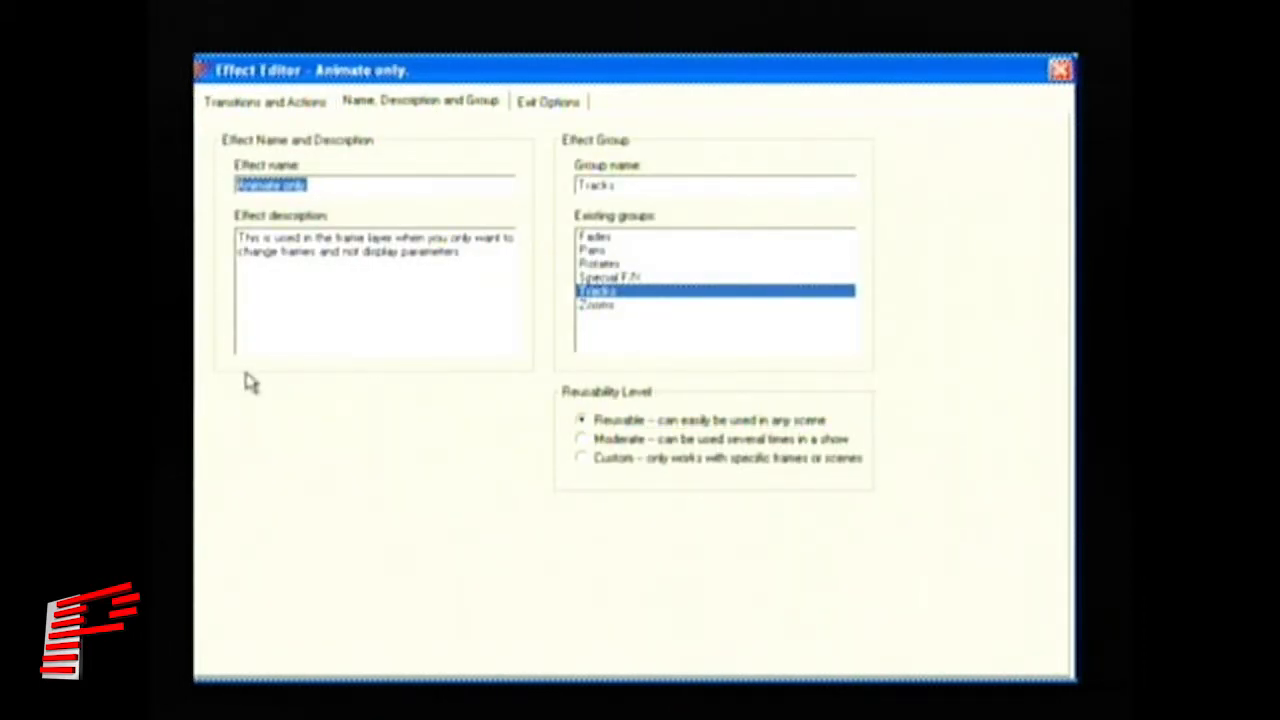
{"action": "type", "text": "Set scale to"}
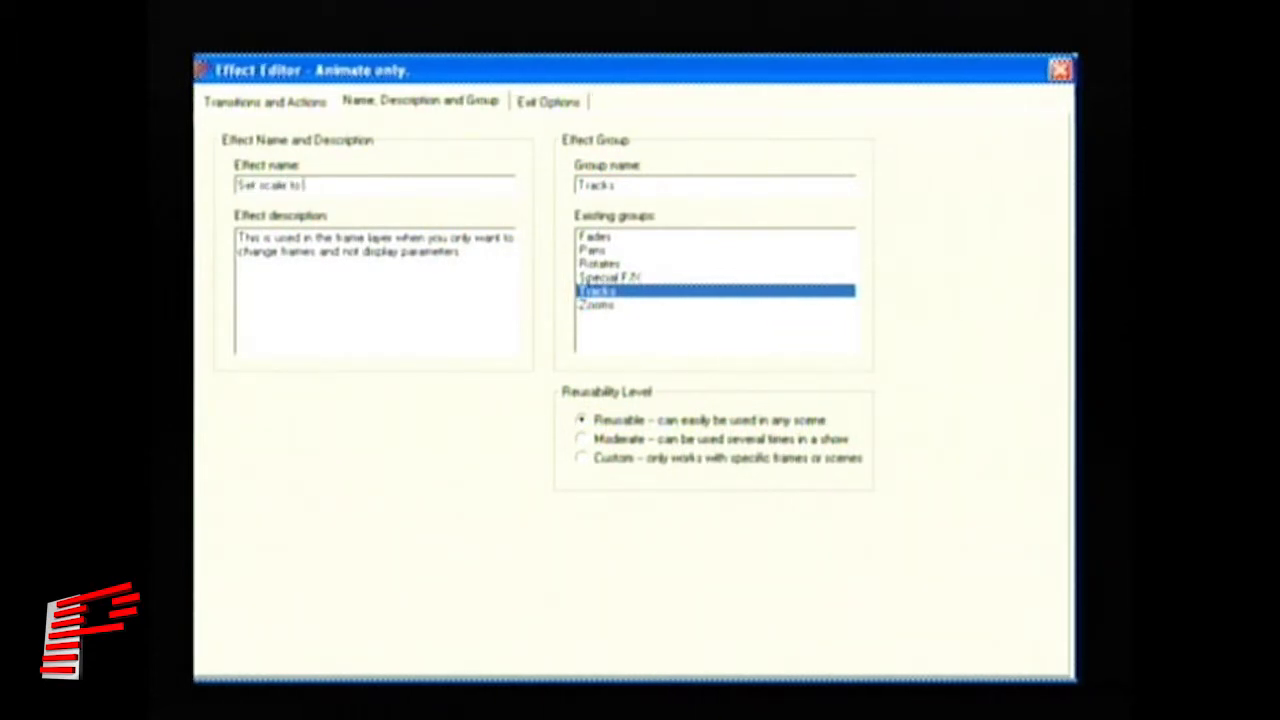
{"action": "left_click_drag", "start_coordinate": [466, 252], "coordinate": [198, 232]}
{"action": "key", "text": "Delete"}
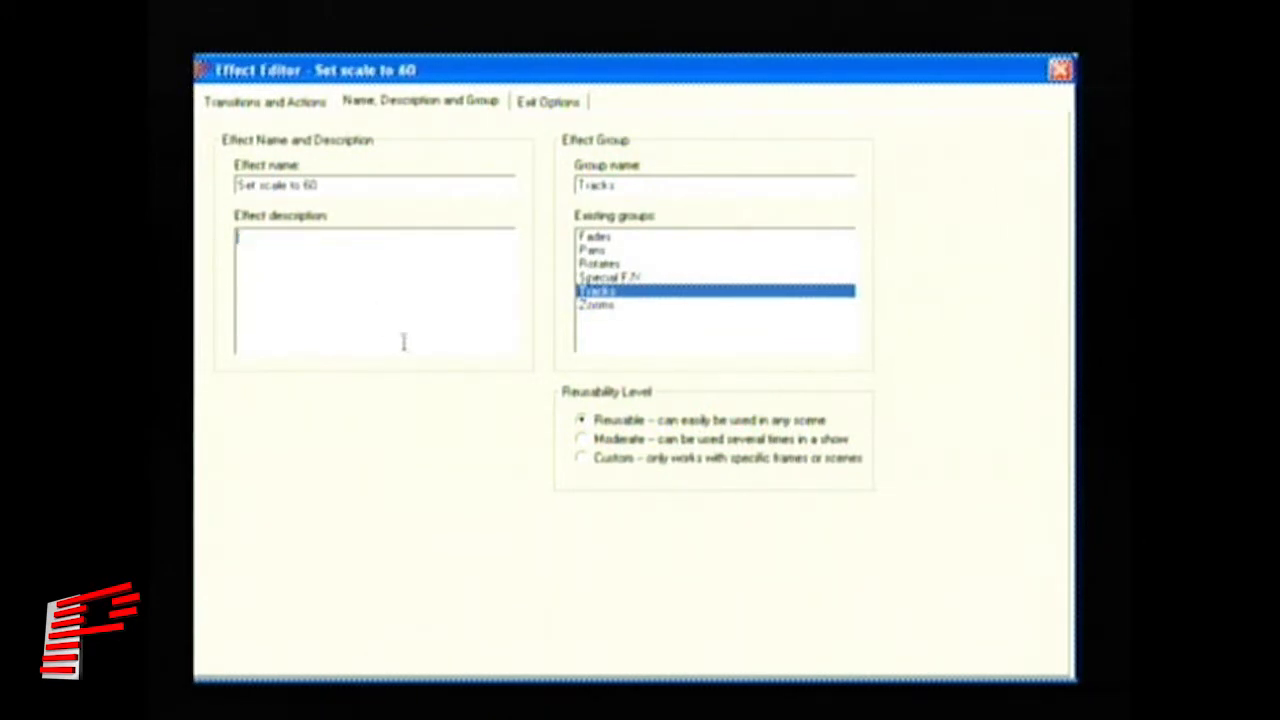
{"action": "left_click", "coordinate": [548, 102]}
{"action": "left_click", "coordinate": [327, 177]}
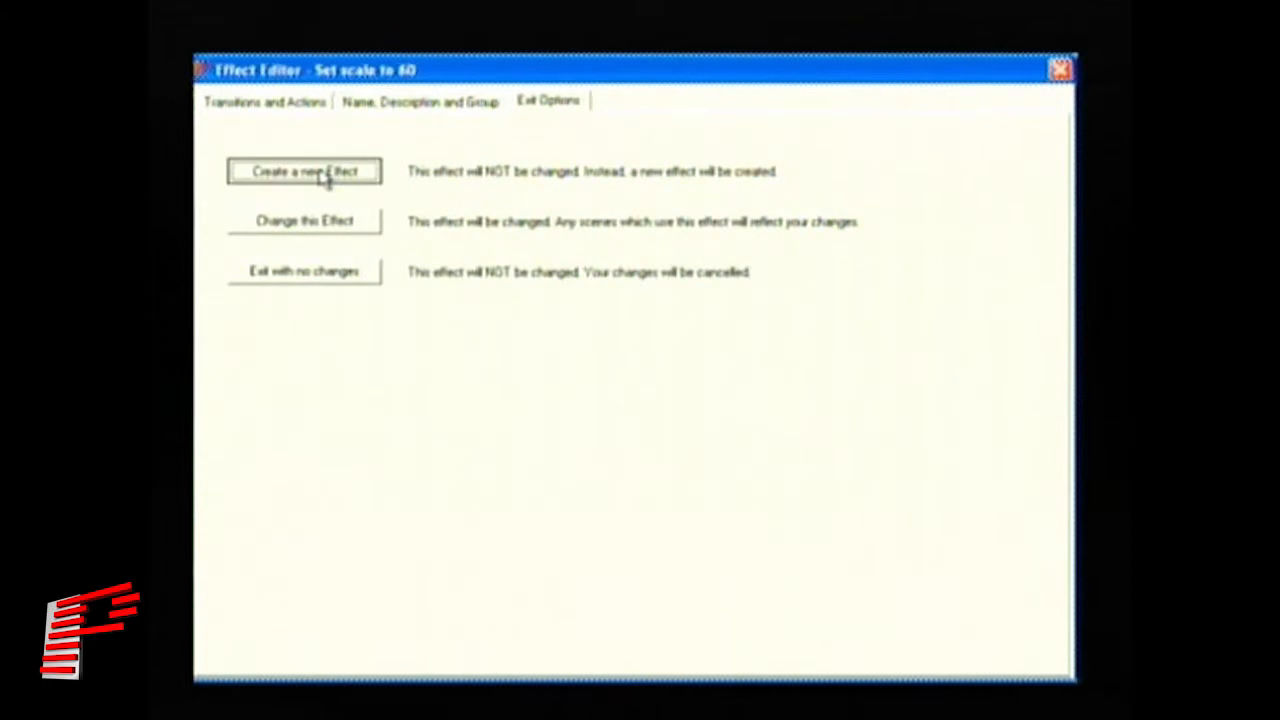